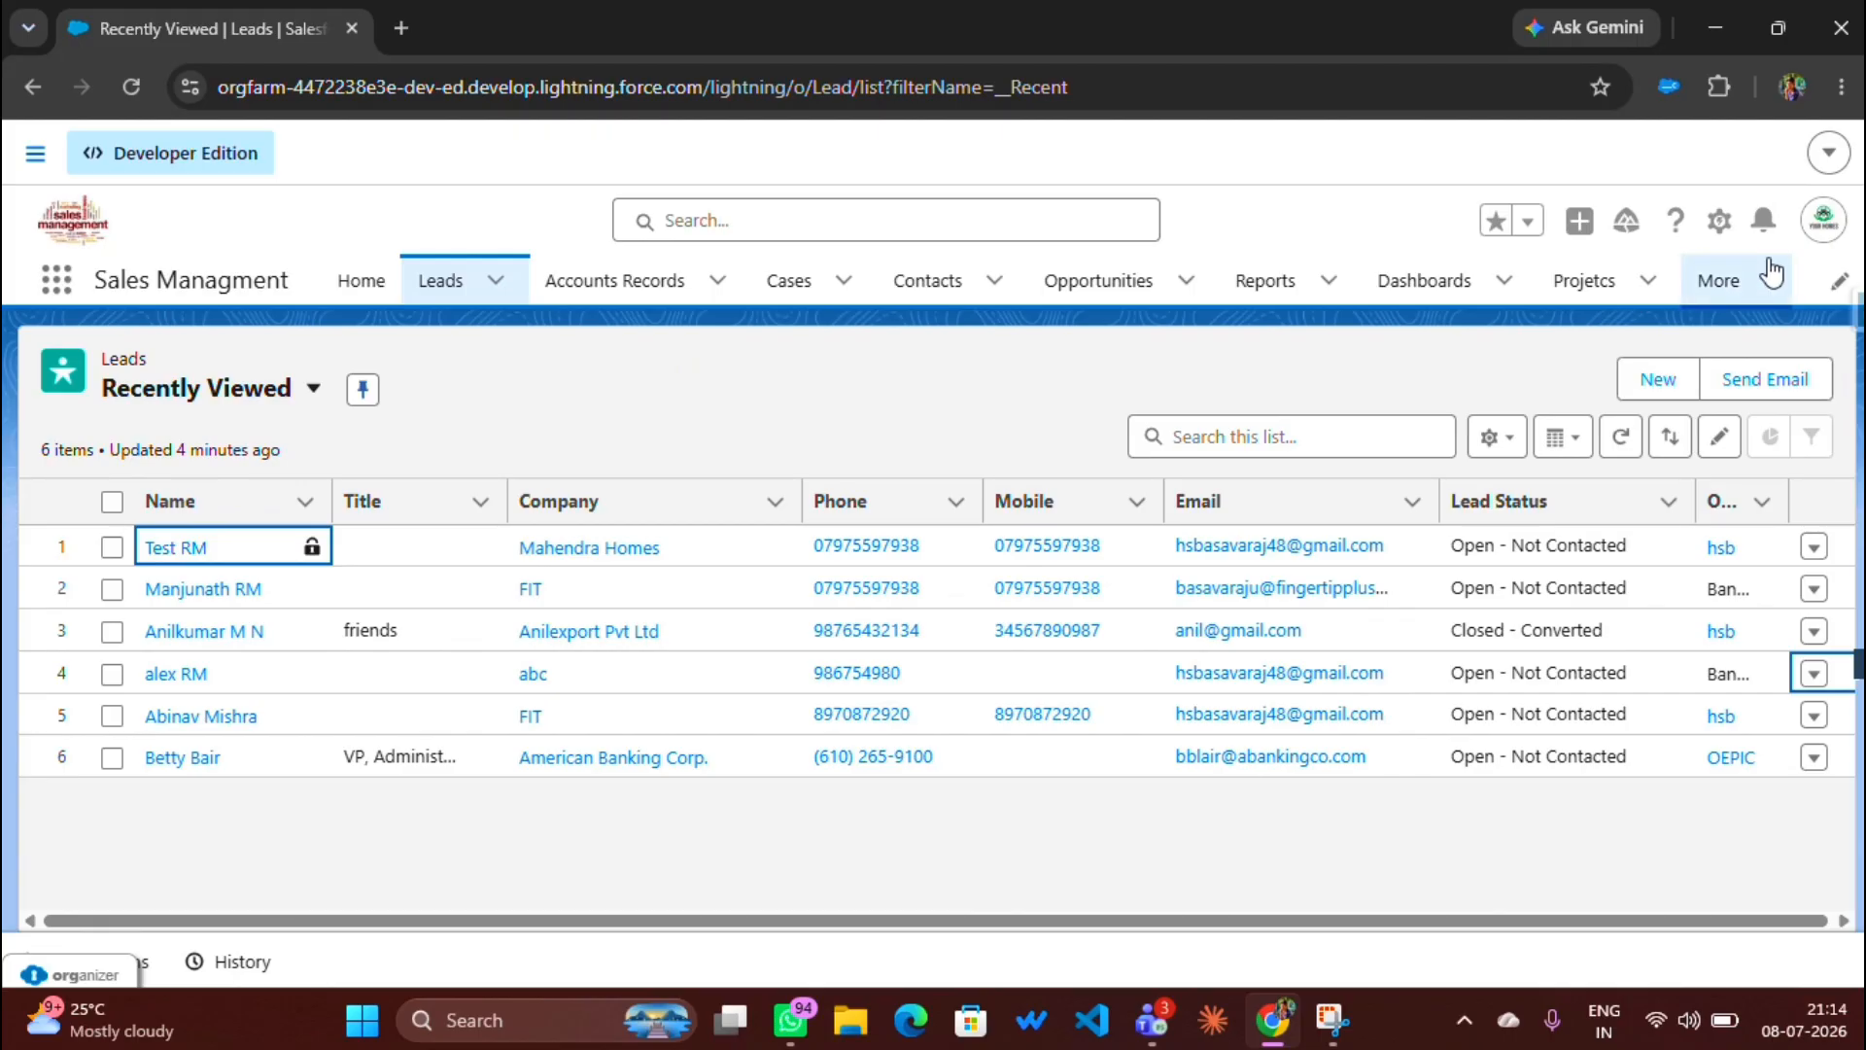
Step: Go to the Flows page in Setup via Quick Find and start a New Flow
{"action": "left_click", "coordinate": [1719, 221]}
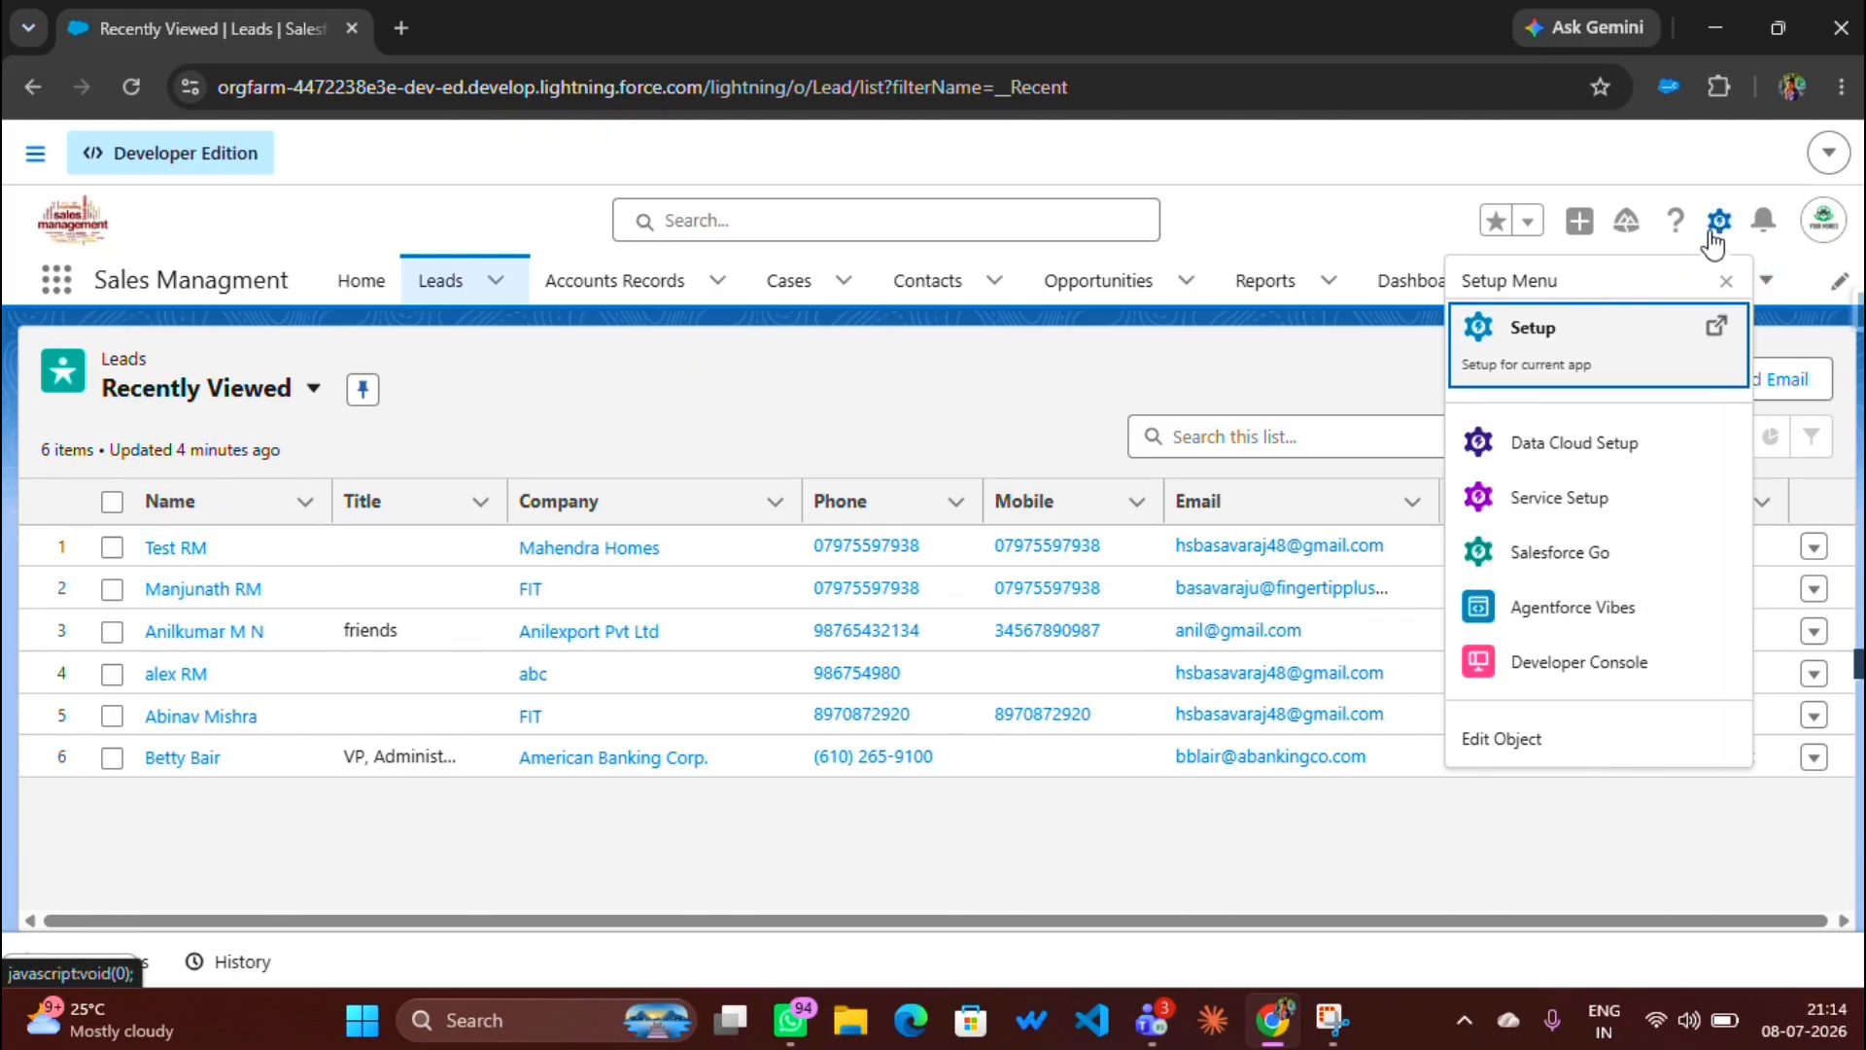
{"action": "left_click", "coordinate": [1567, 374]}
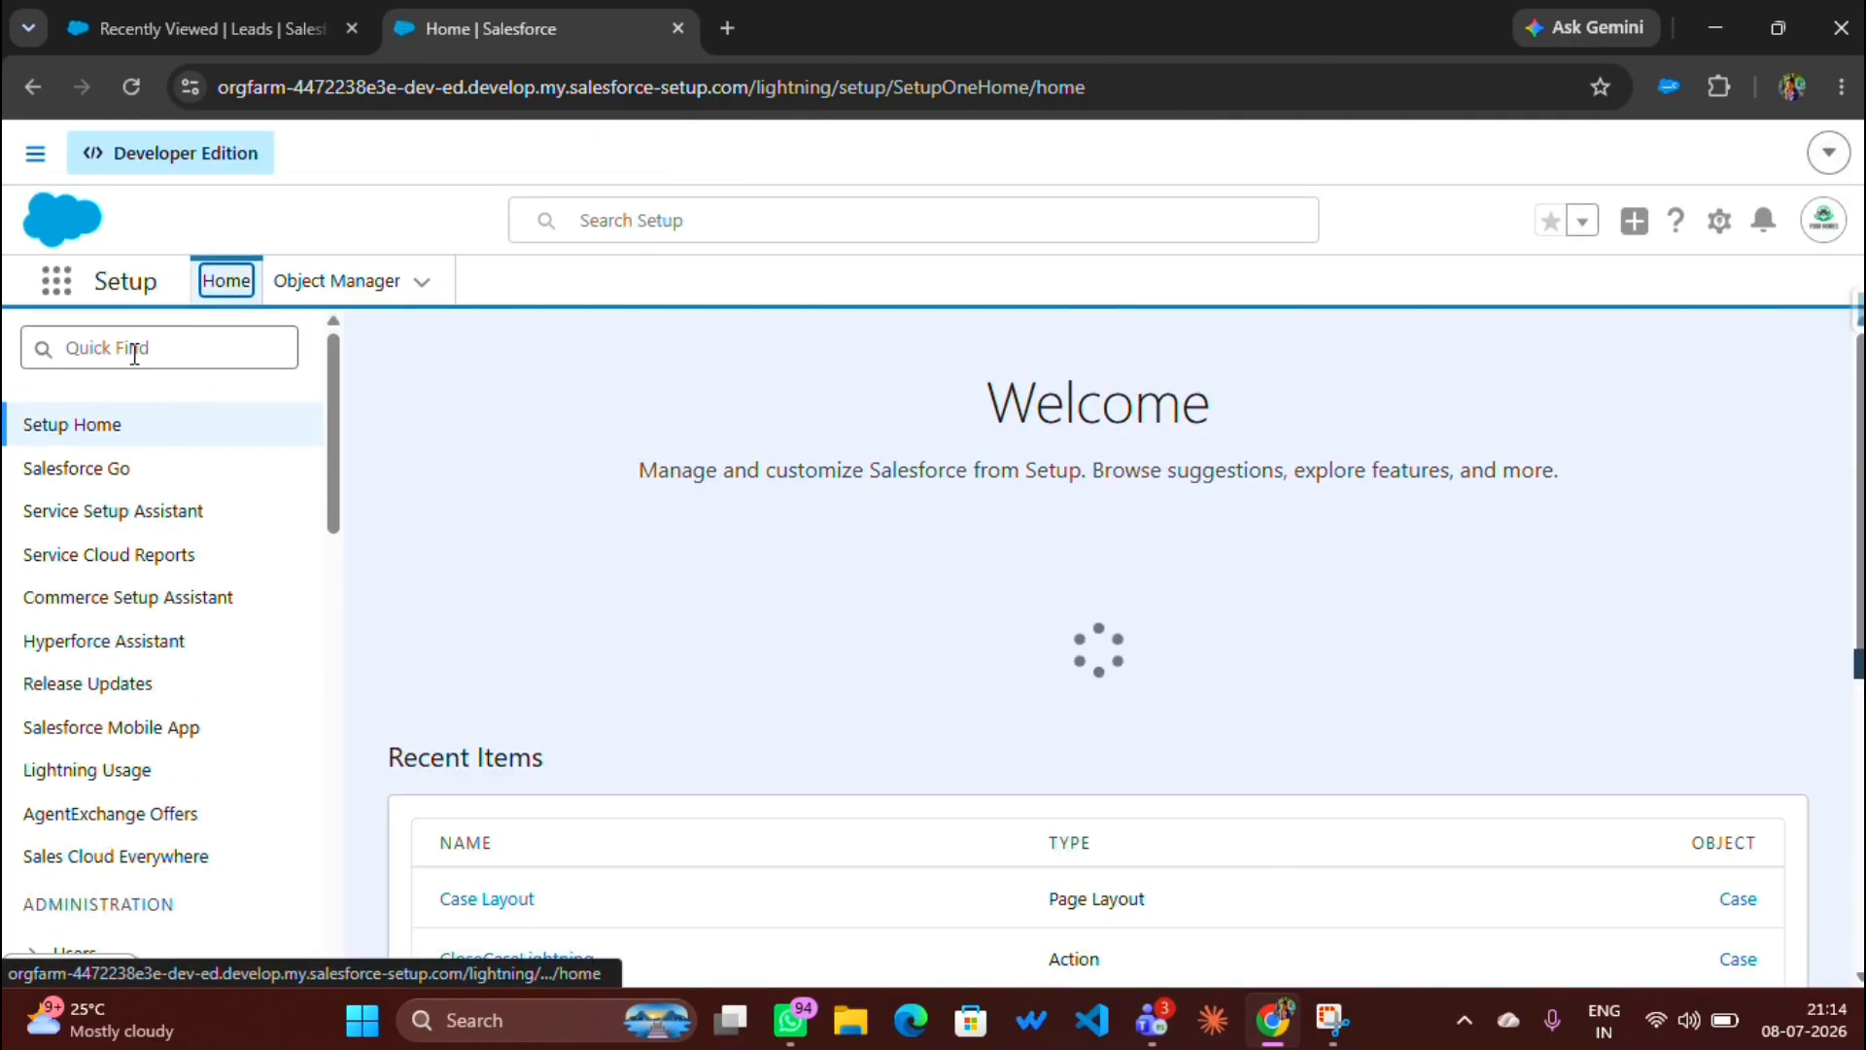
{"action": "left_click", "coordinate": [135, 350]}
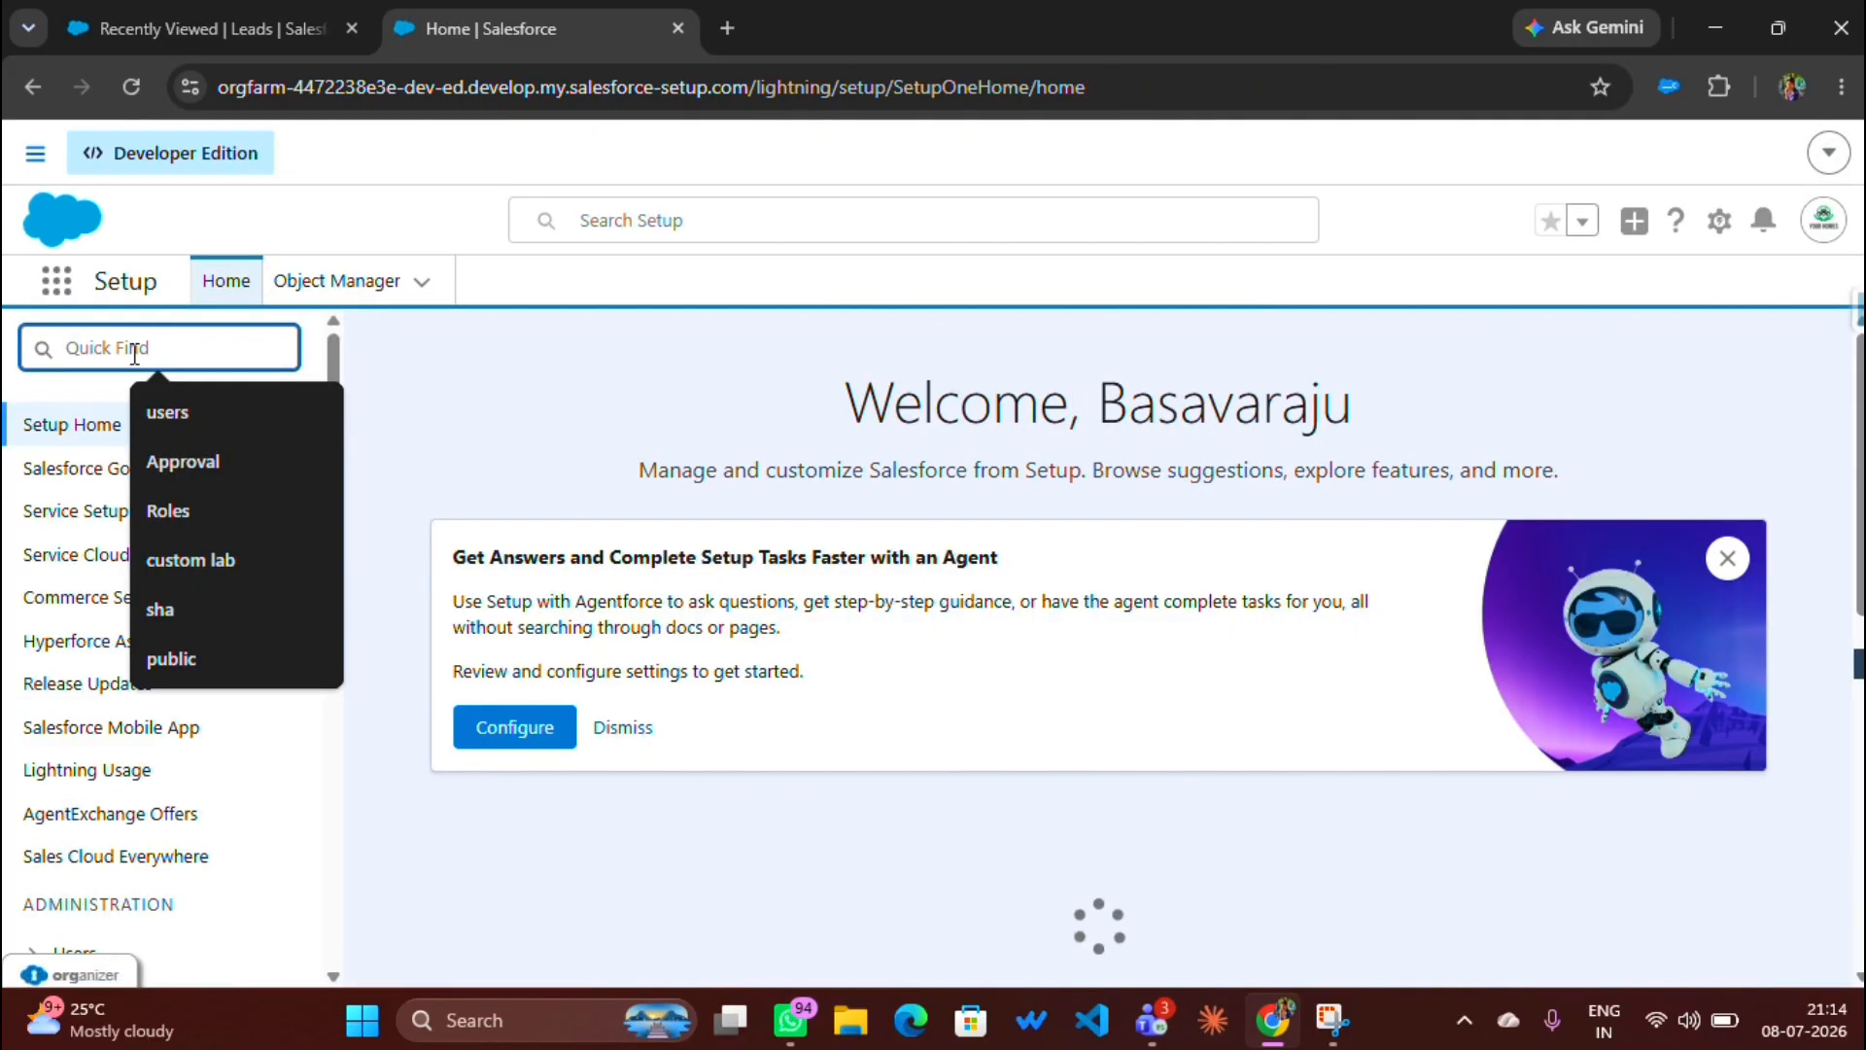
{"action": "type", "text": "f"}
{"action": "left_click", "coordinate": [165, 411]}
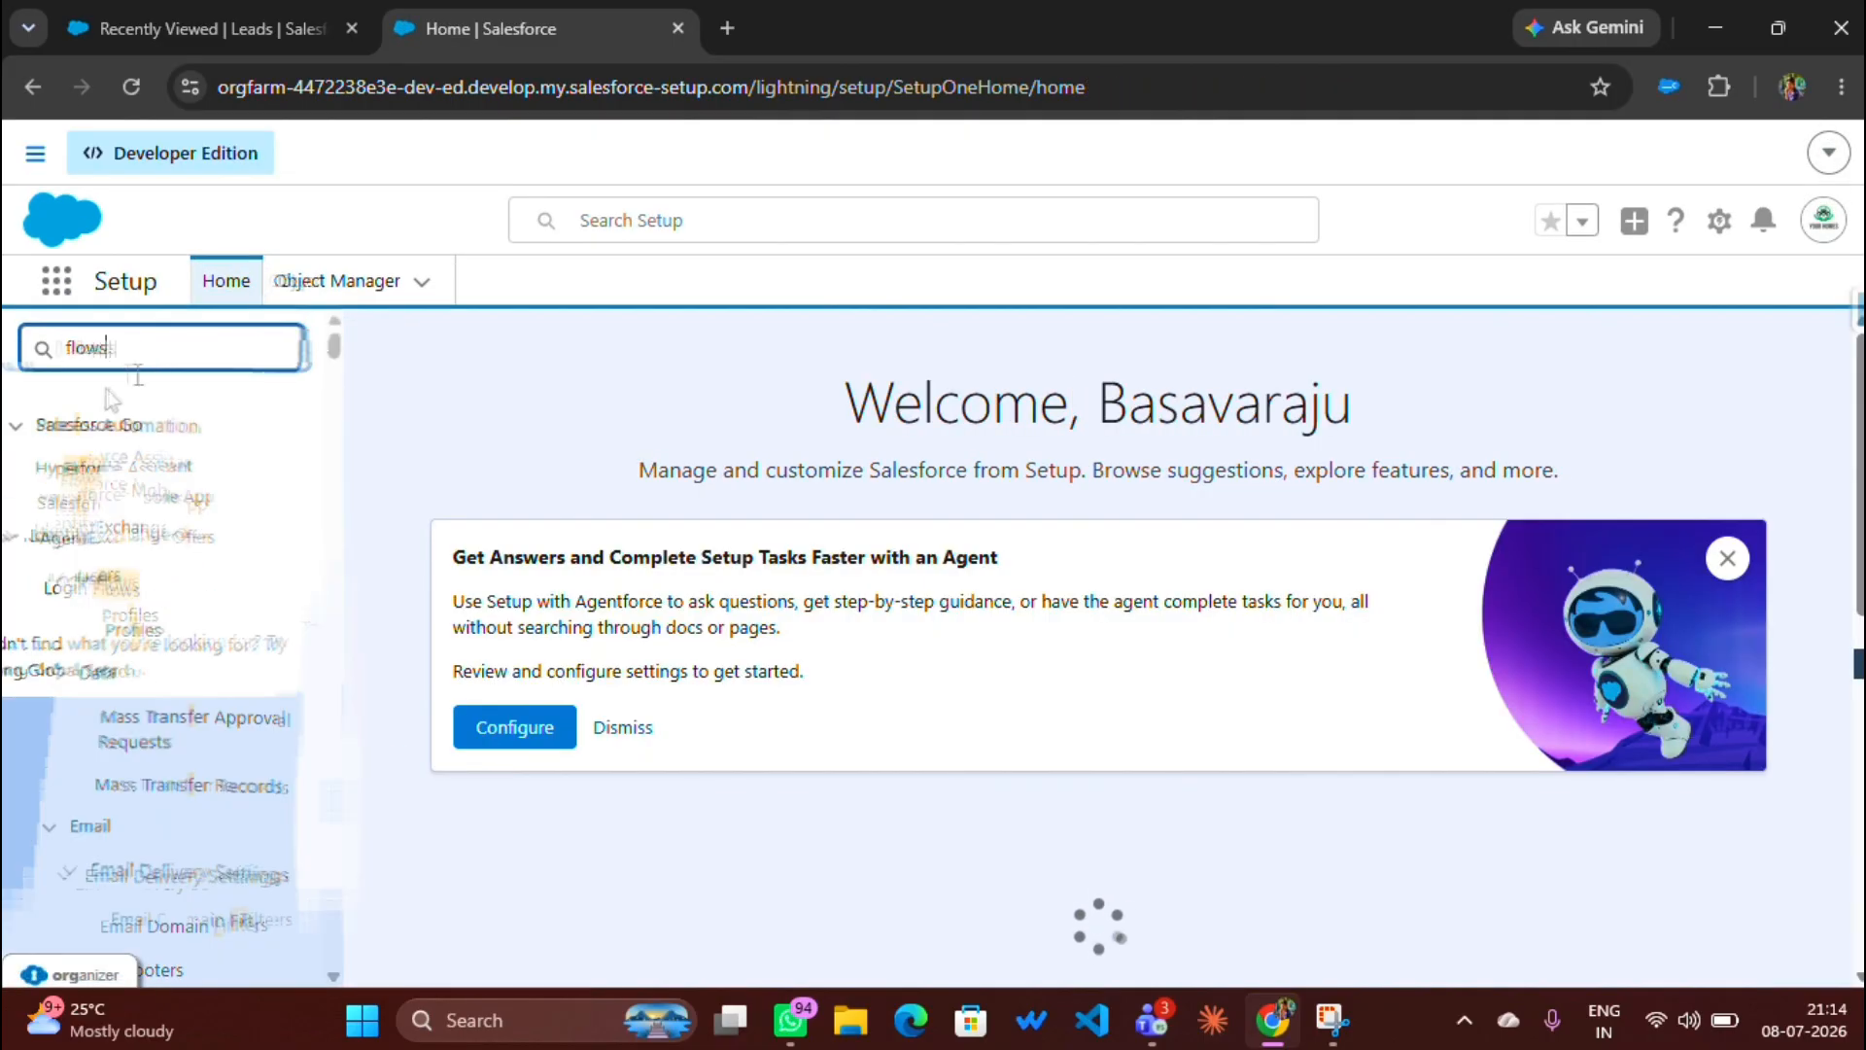
{"action": "left_click", "coordinate": [103, 471]}
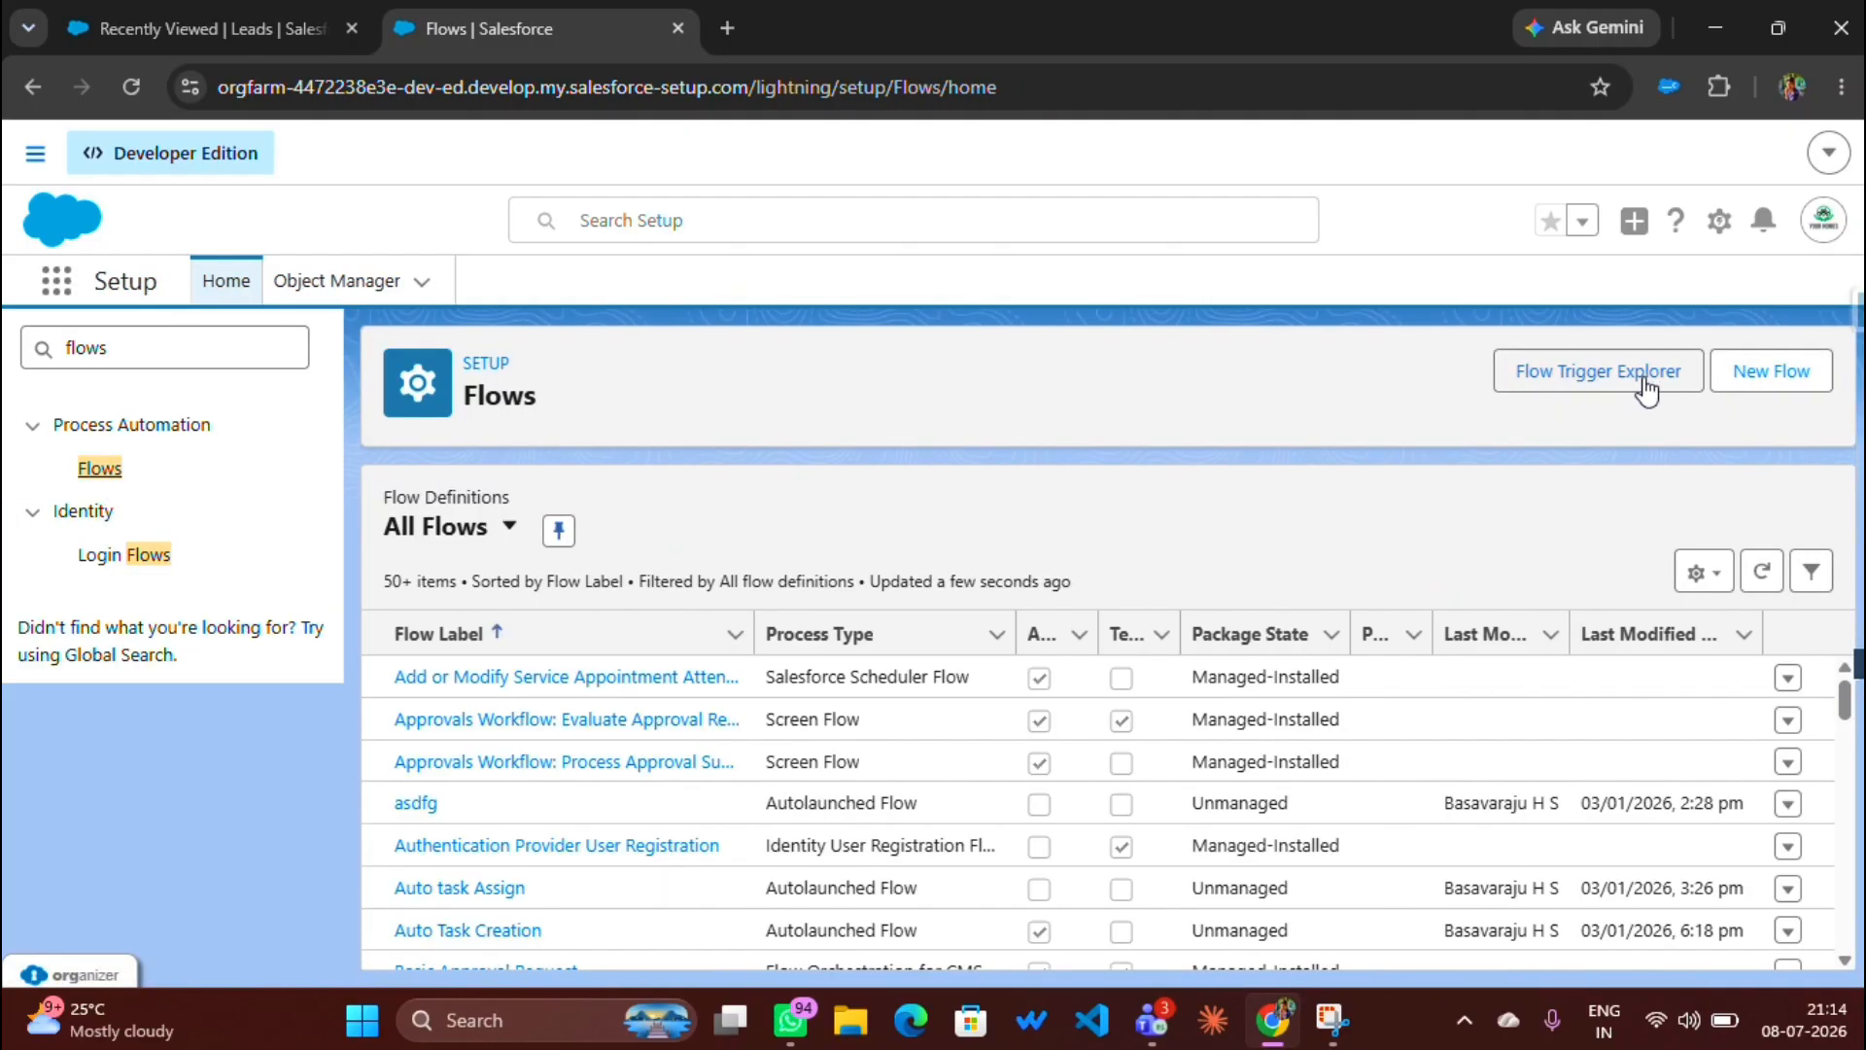
{"action": "left_click", "coordinate": [1747, 383]}
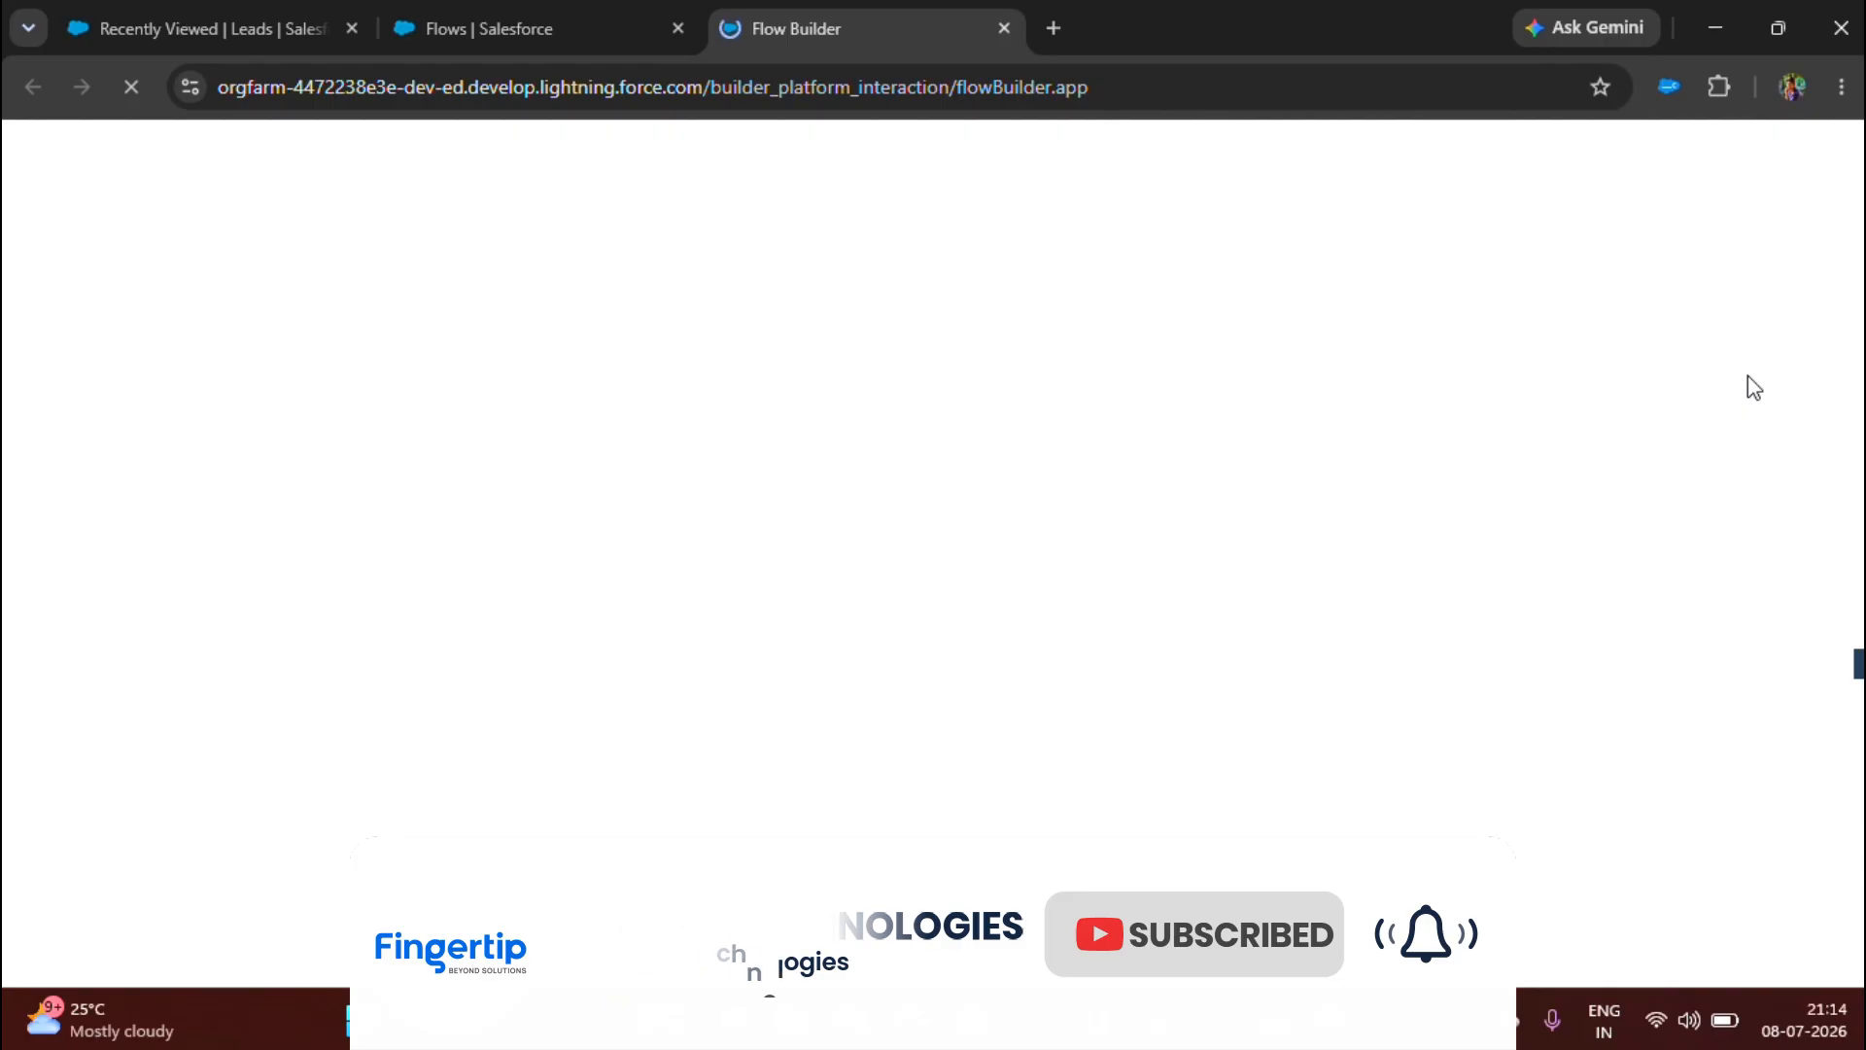
{"action": "scroll", "coordinate": [352, 698], "scroll_direction": "down", "scroll_amount": 1}
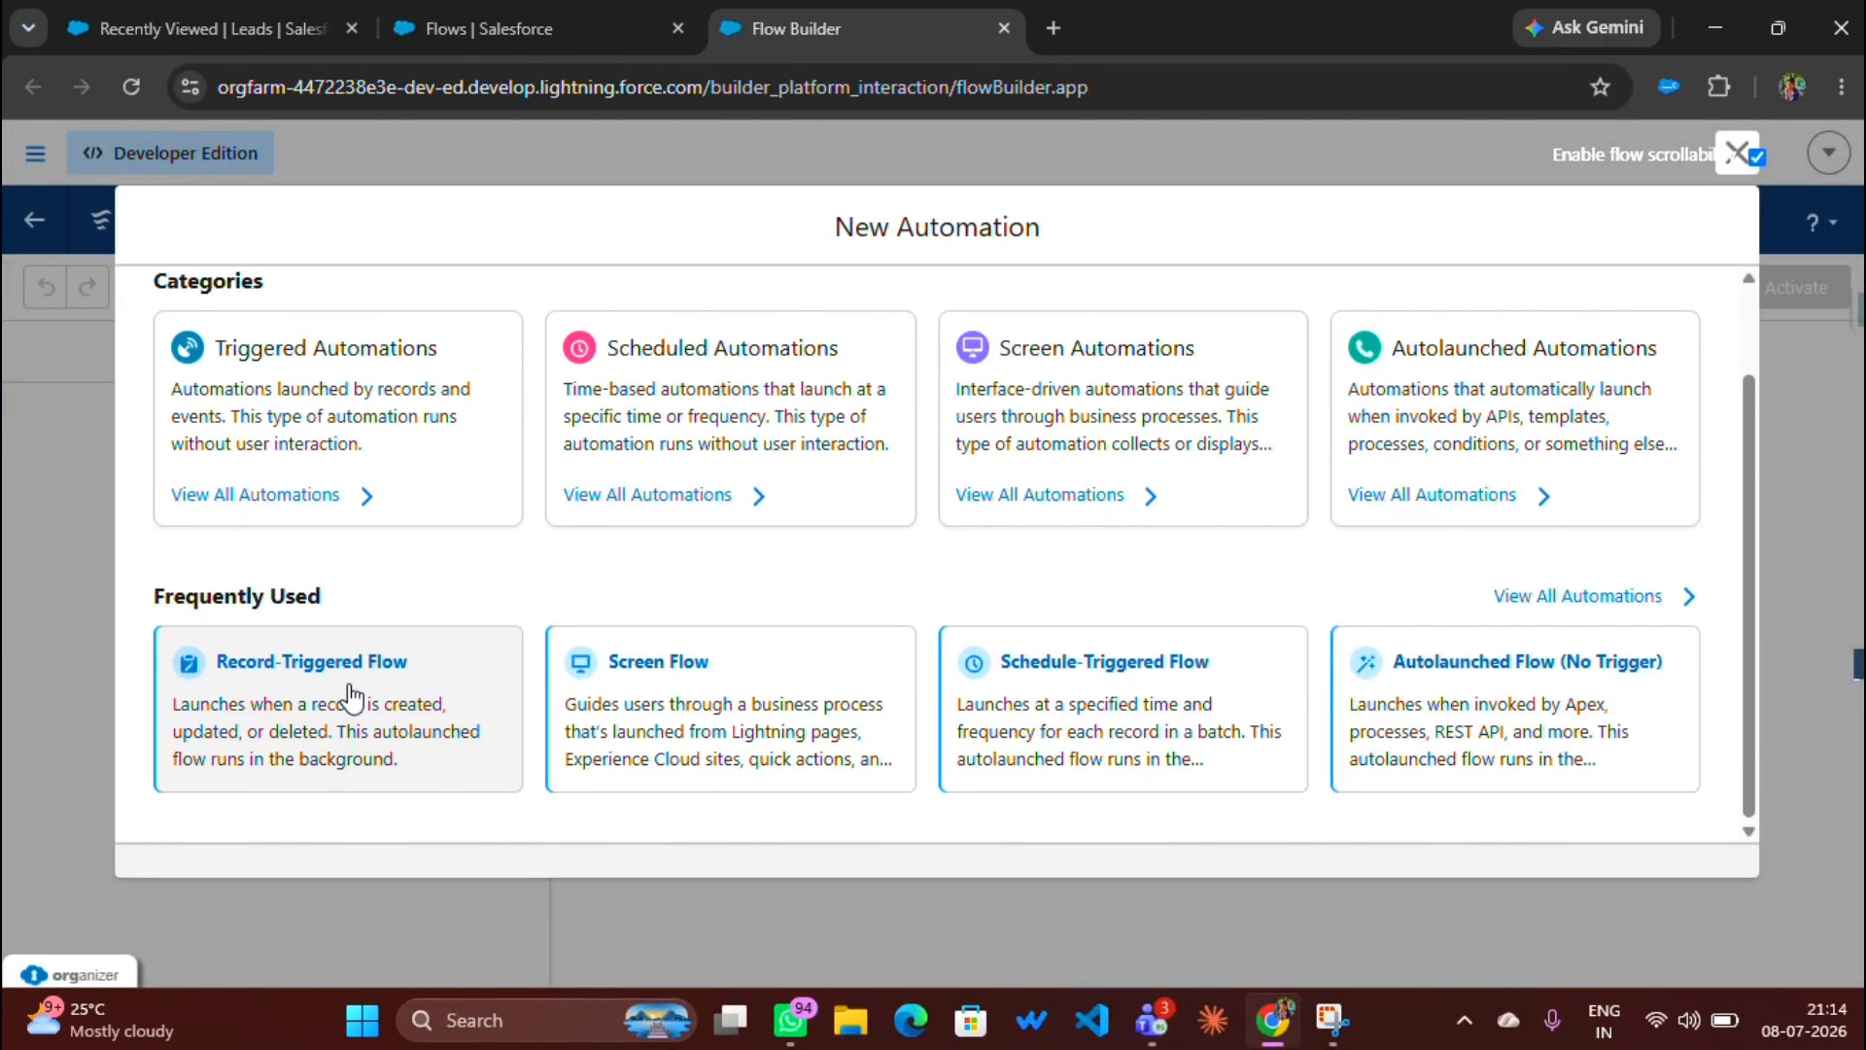
Step: Choose Record-Triggered Flow on the Lead object, keeping the 'A record is created' trigger
{"action": "left_click", "coordinate": [349, 696]}
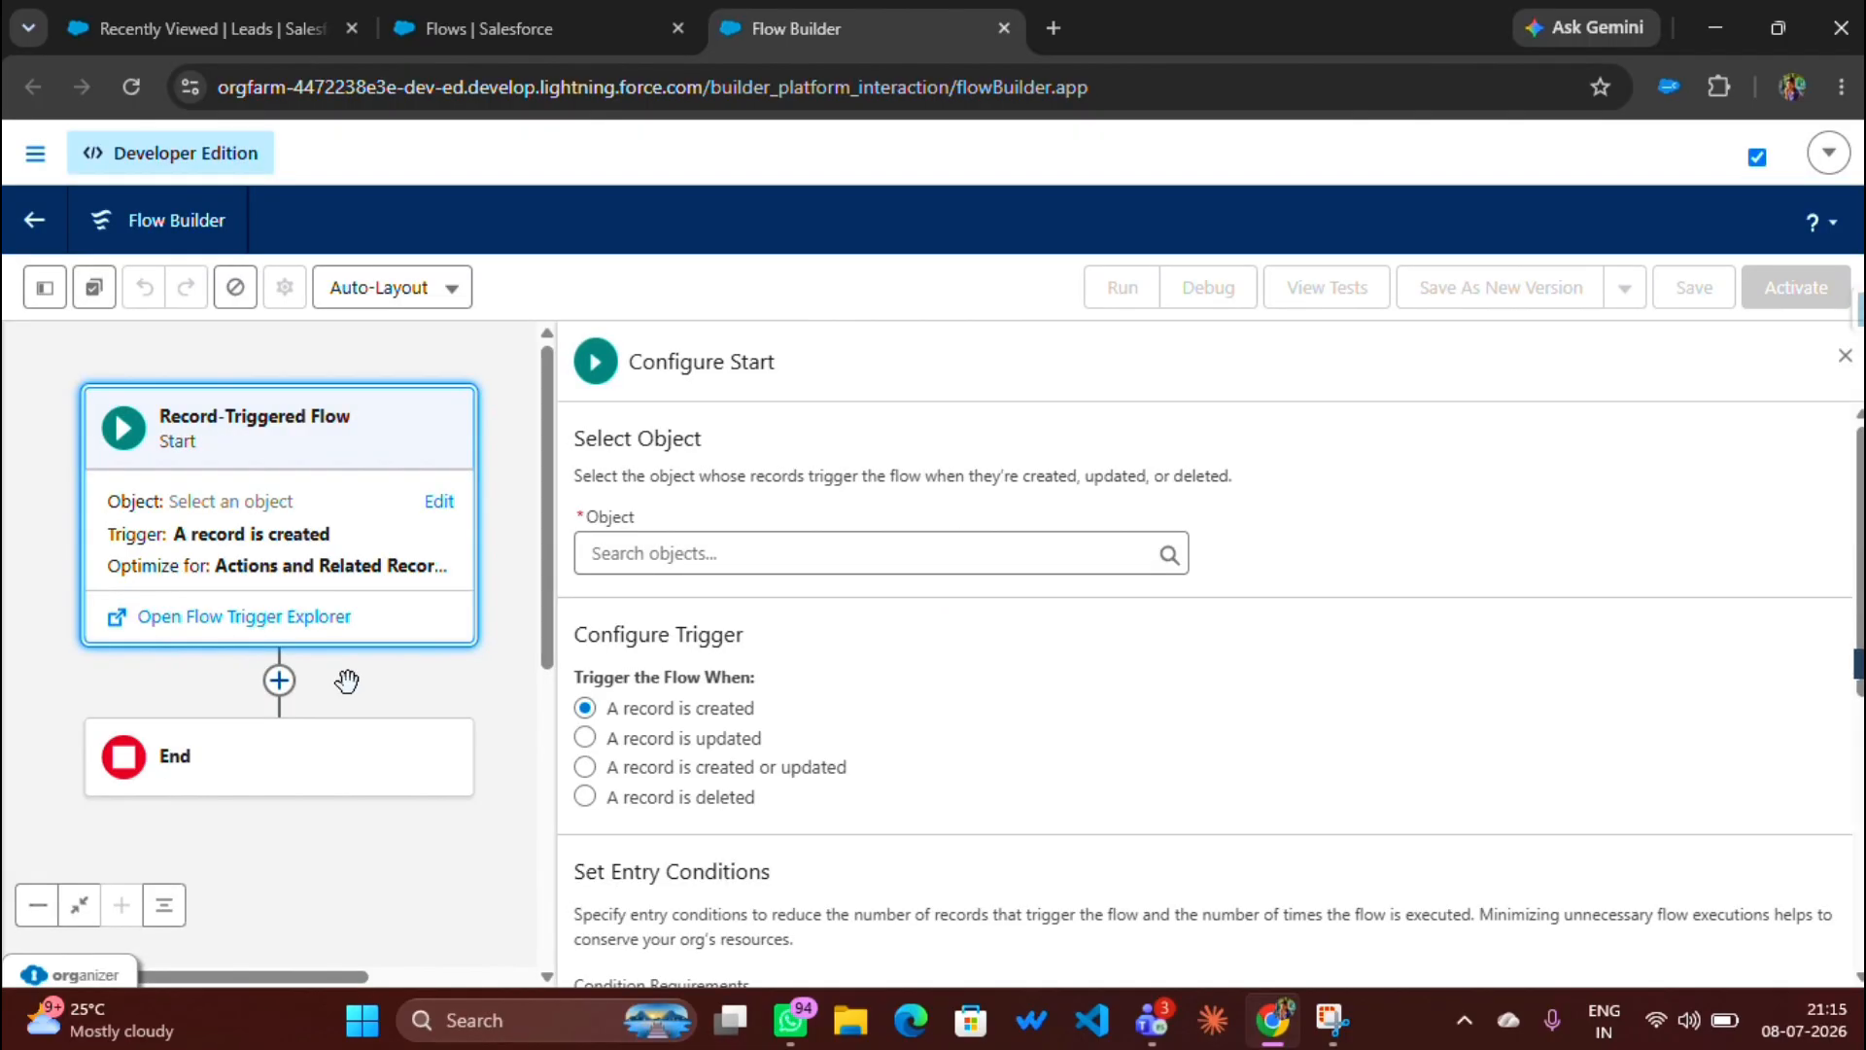
{"action": "left_click", "coordinate": [626, 557]}
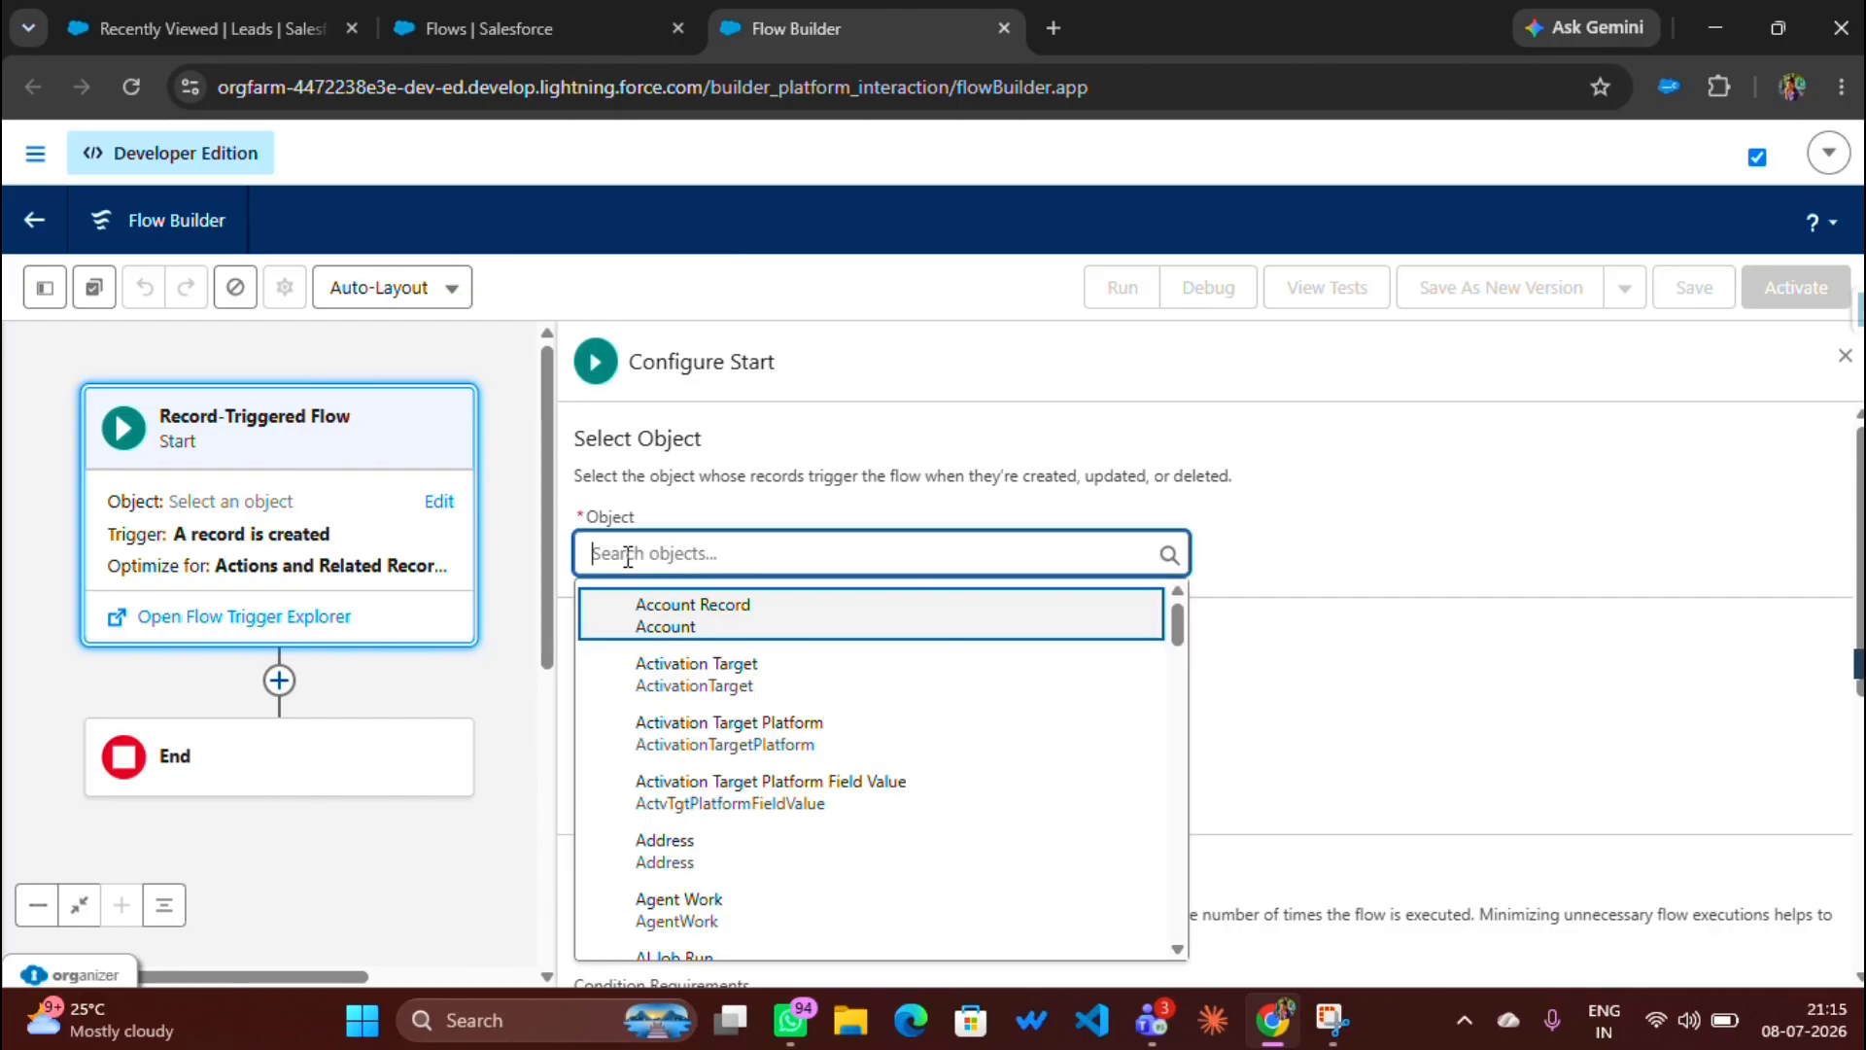
{"action": "type", "text": "lead"}
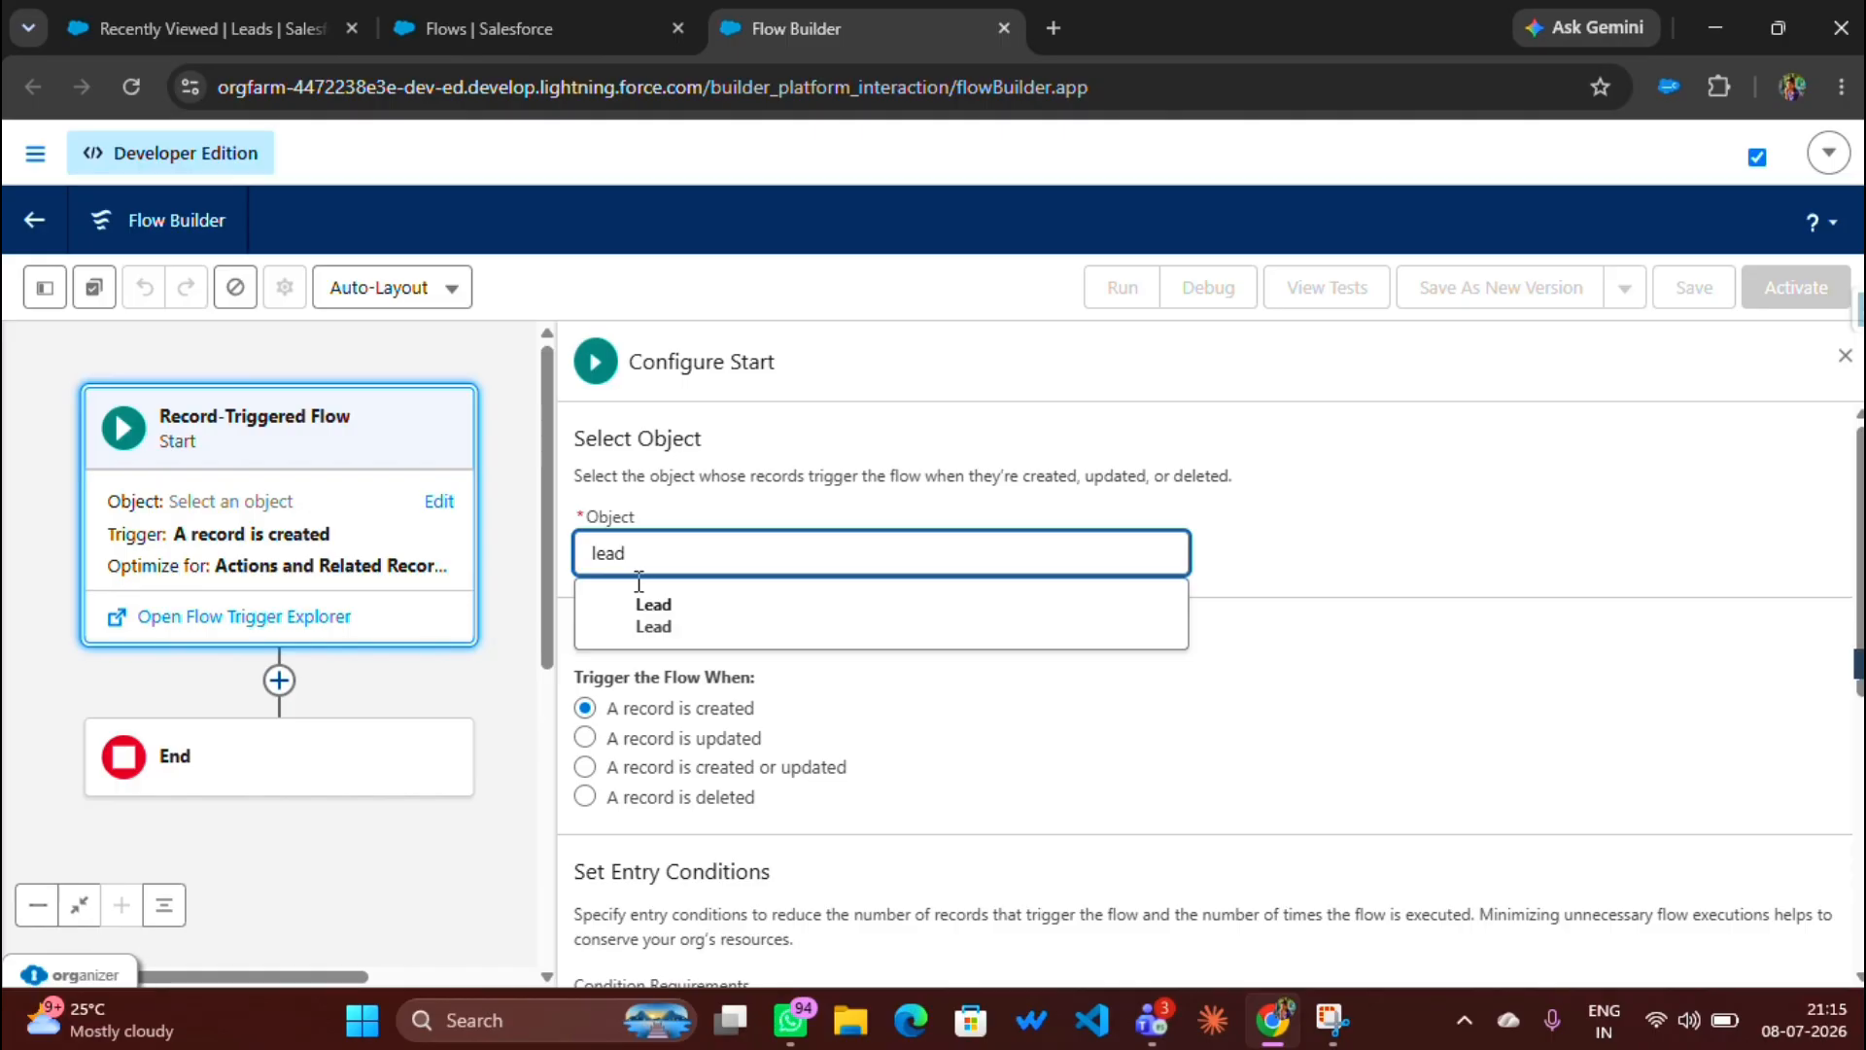
{"action": "left_click", "coordinate": [646, 612]}
{"action": "scroll", "coordinate": [642, 612], "scroll_direction": "down", "scroll_amount": 3}
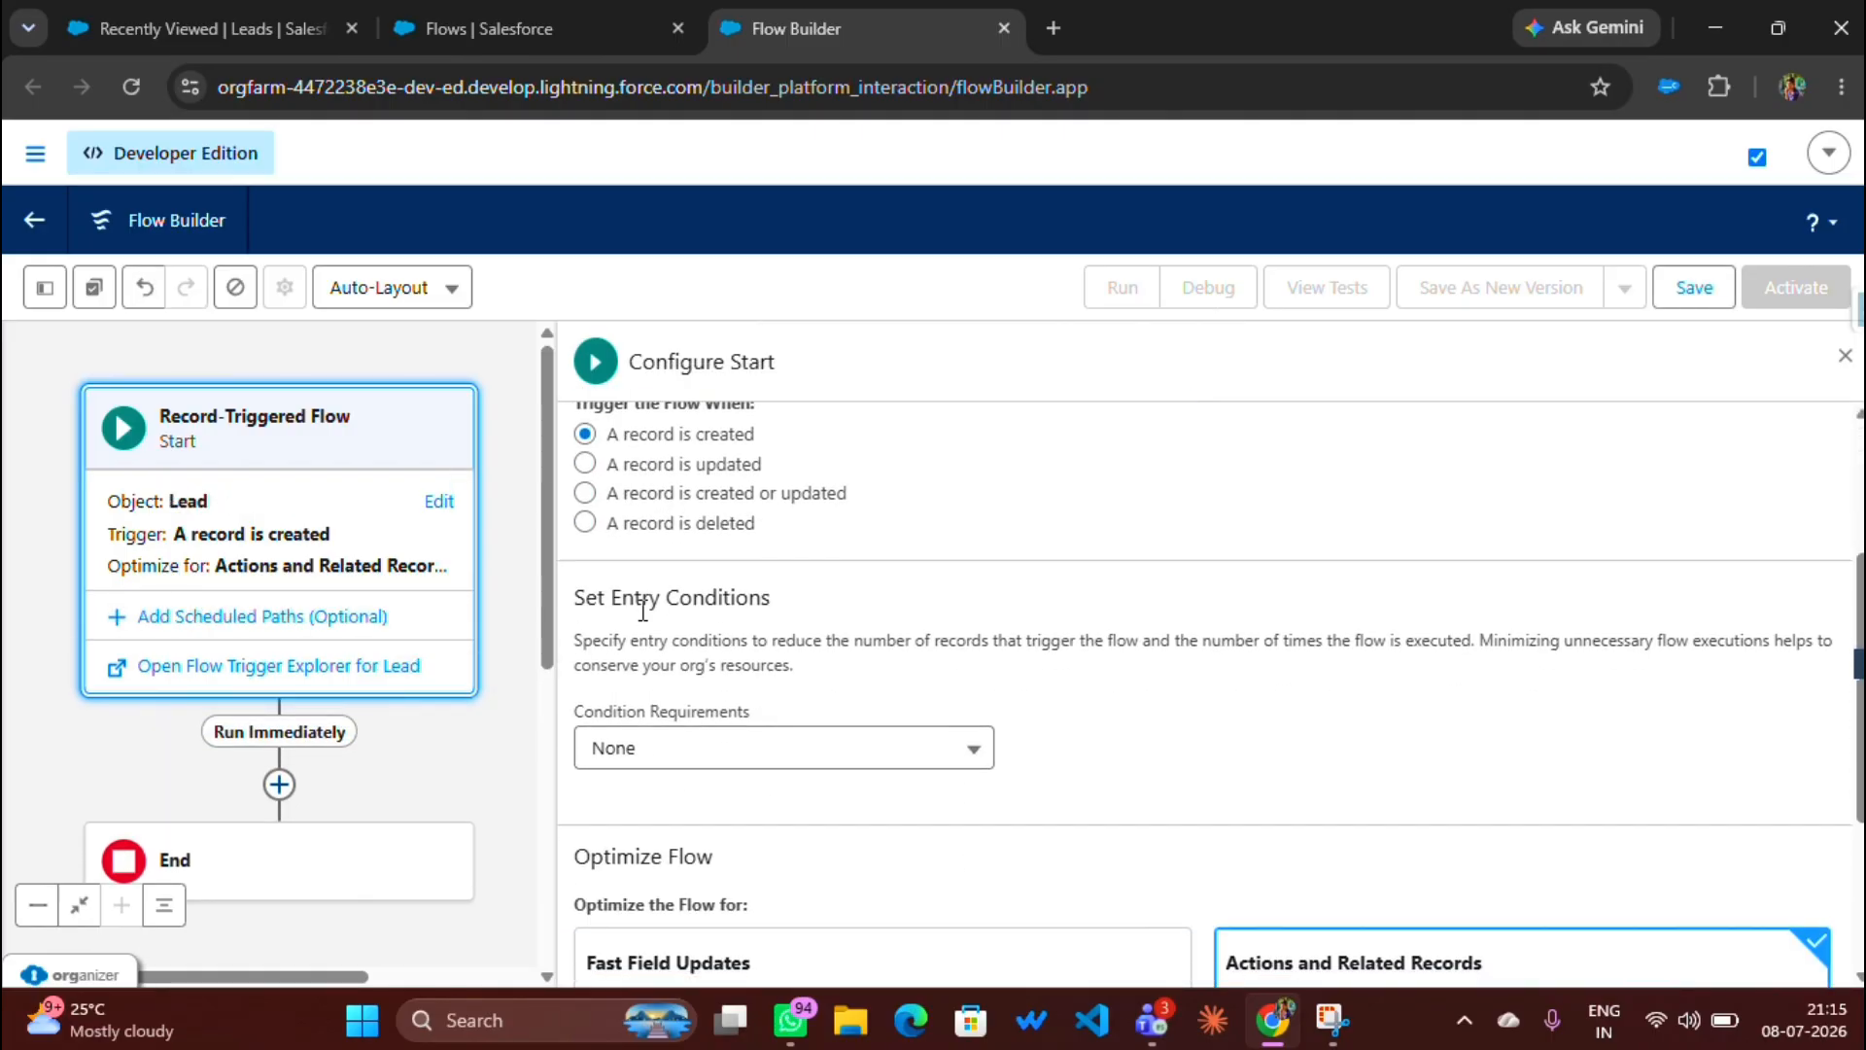
{"action": "scroll", "coordinate": [642, 613], "scroll_direction": "up", "scroll_amount": 1}
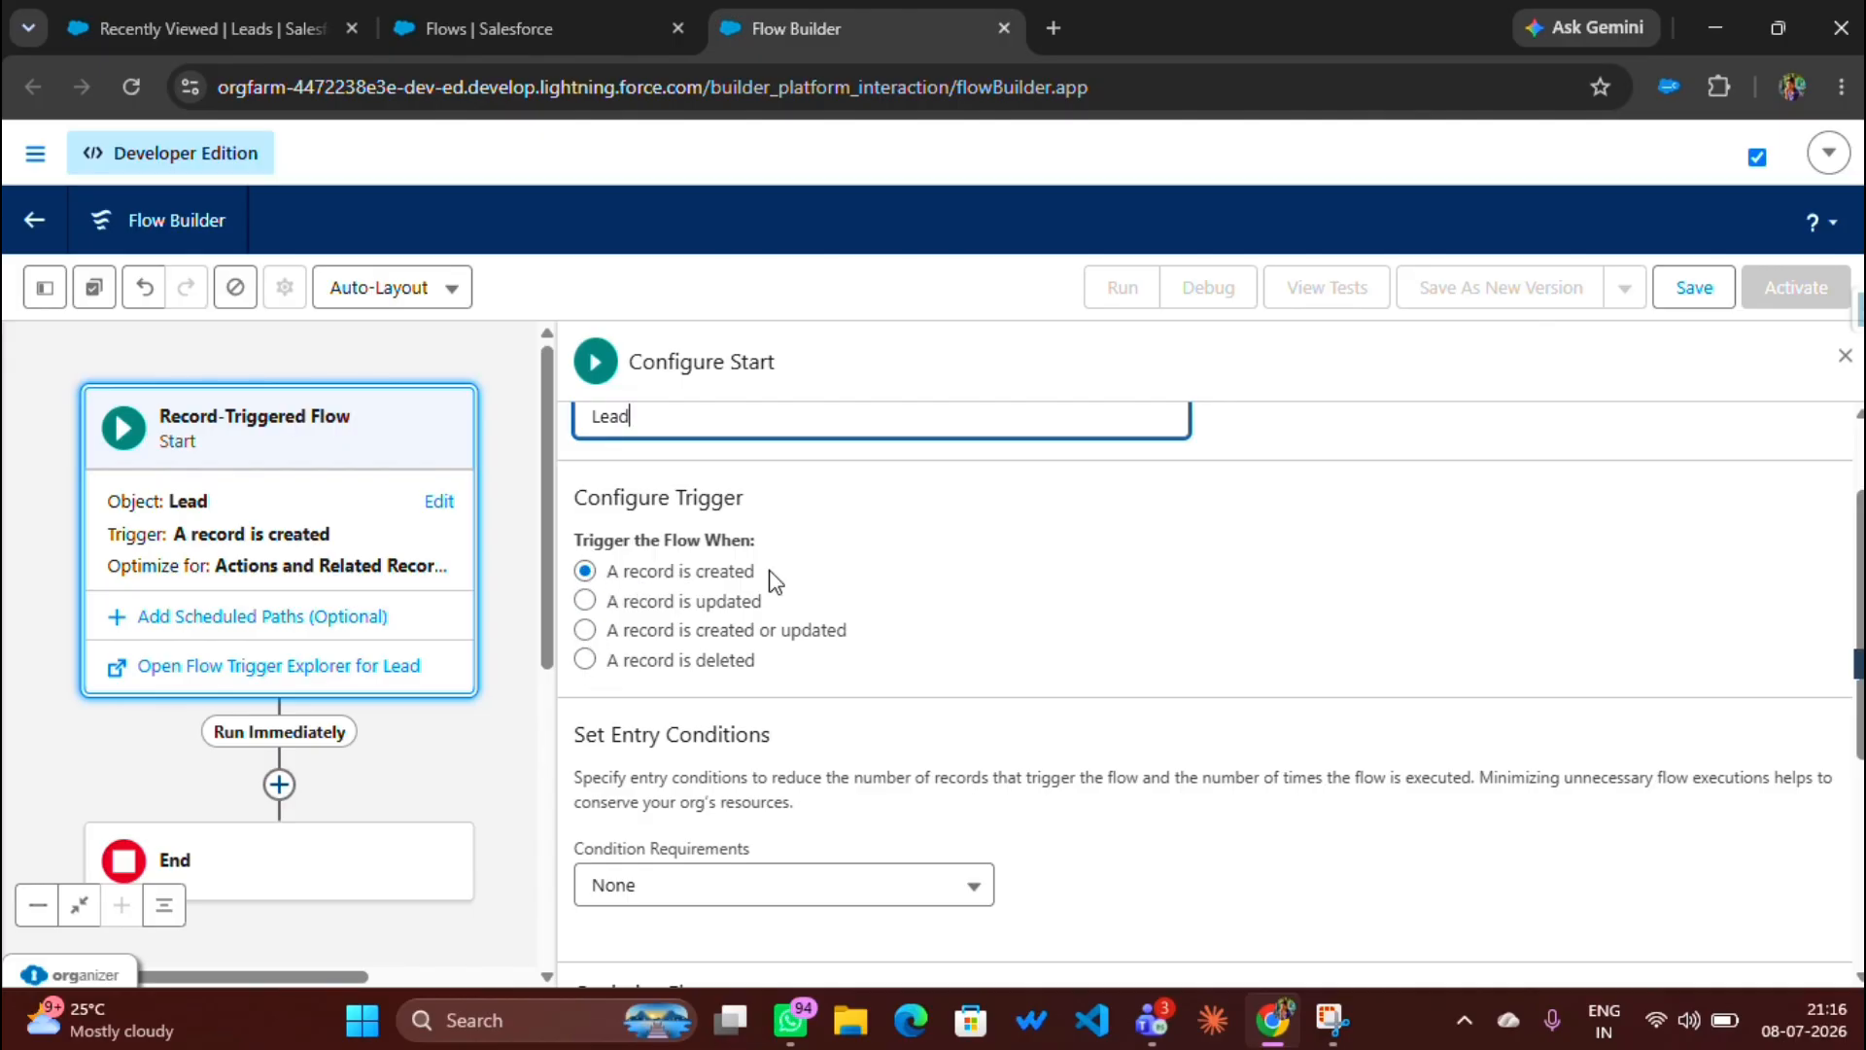
{"action": "scroll", "coordinate": [767, 602], "scroll_direction": "down", "scroll_amount": 3}
{"action": "scroll", "coordinate": [766, 650], "scroll_direction": "up", "scroll_amount": 1}
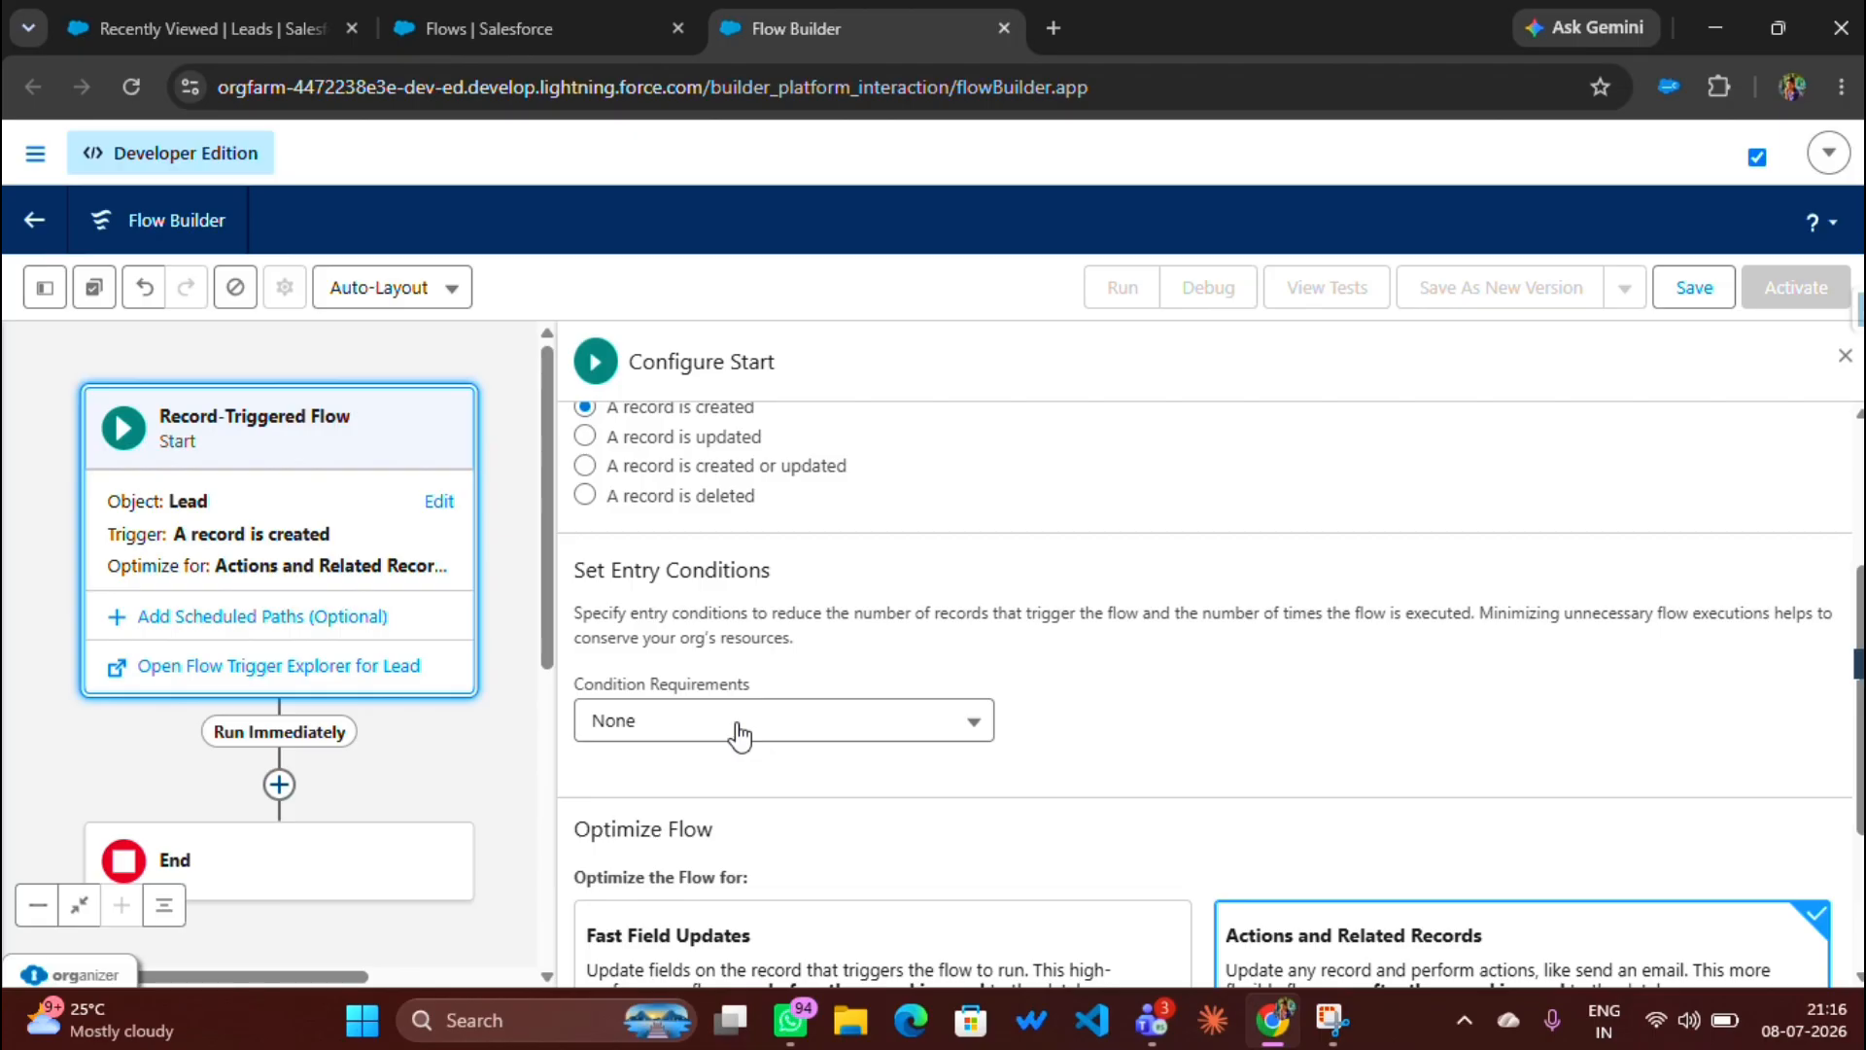
{"action": "left_click", "coordinate": [1843, 362]}
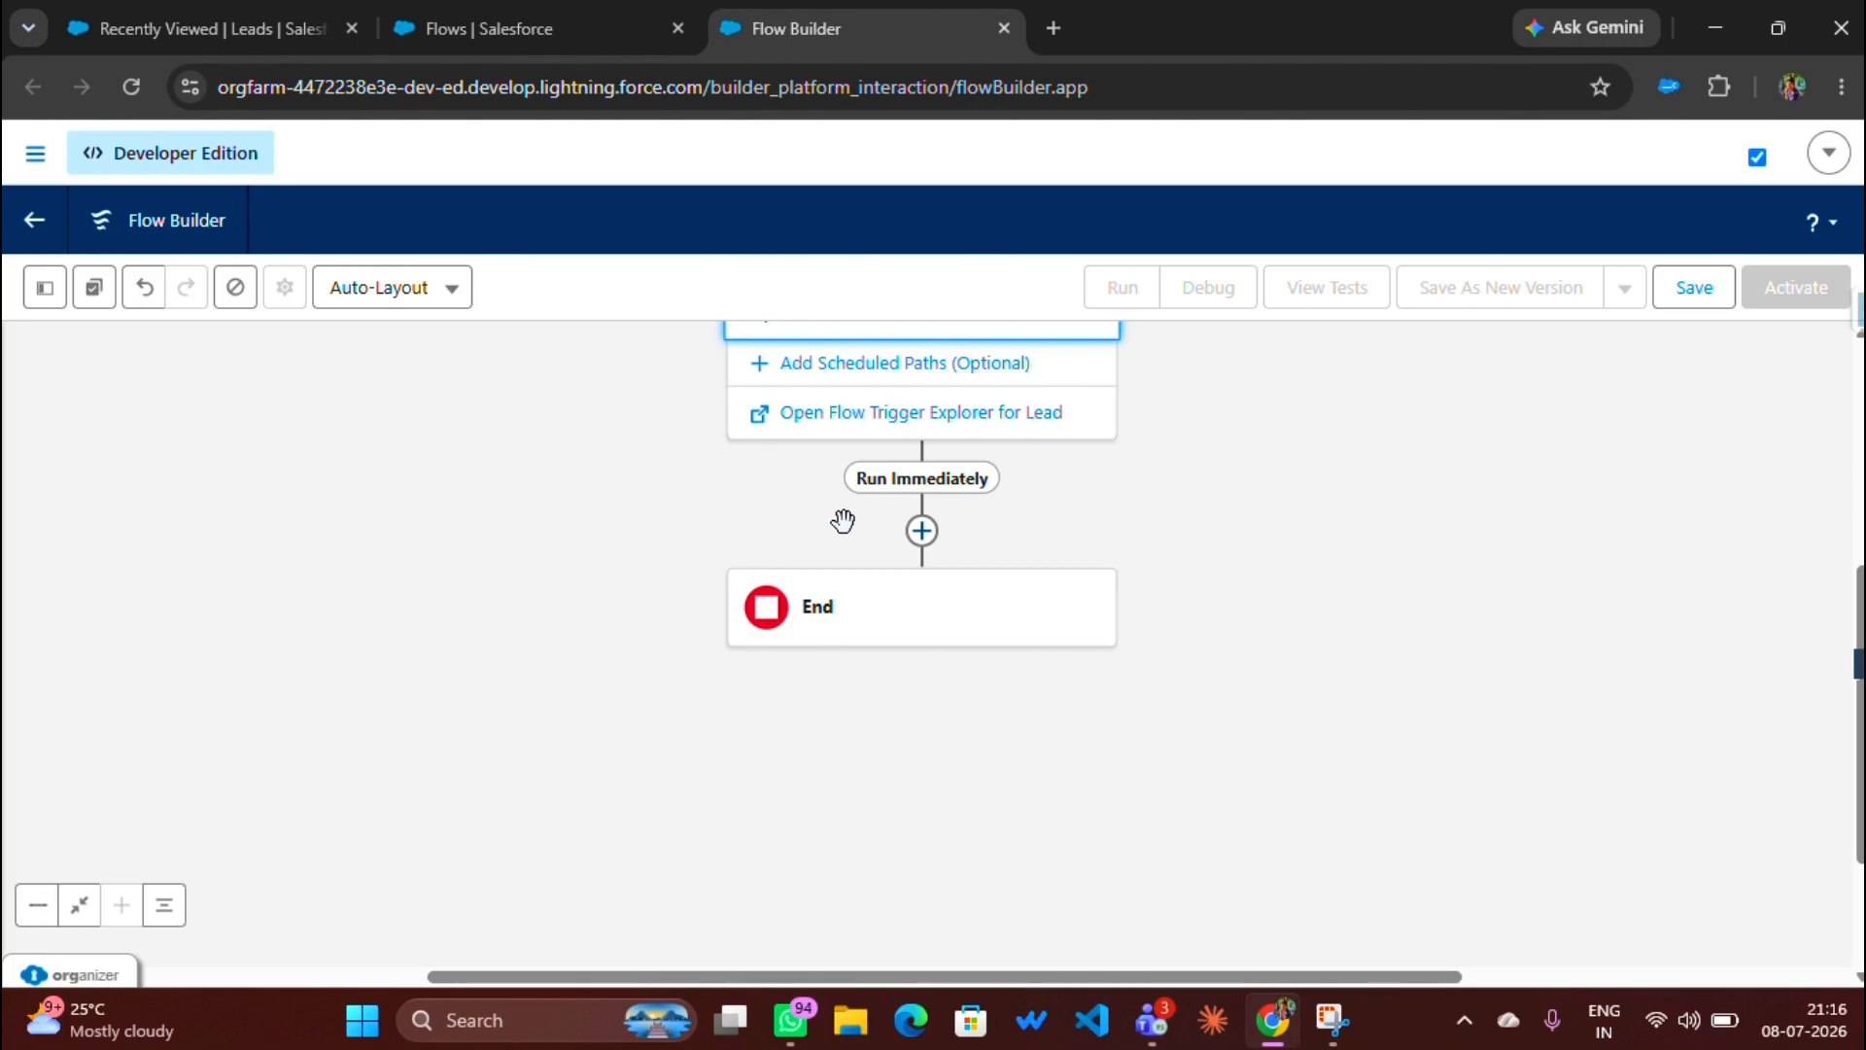
Step: Add an Action element after the trigger and select Send Email by searching 'send'
{"action": "left_click", "coordinate": [922, 544]}
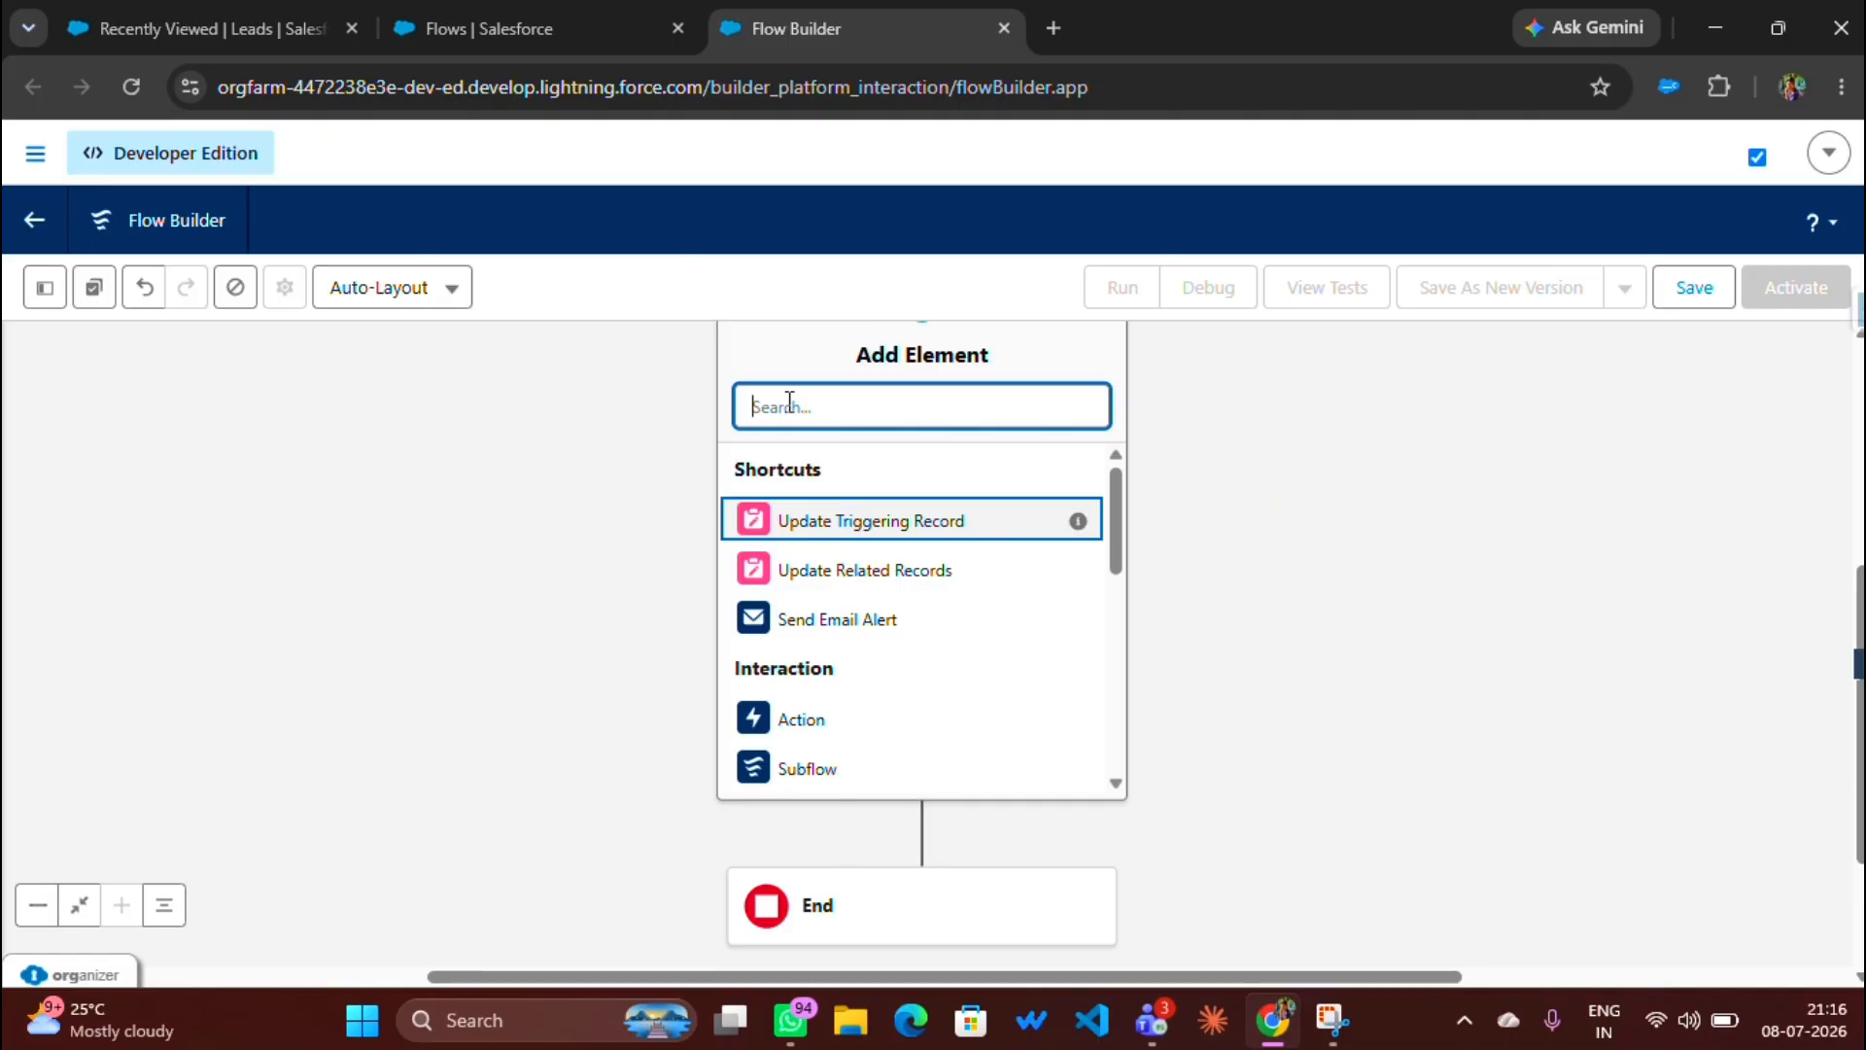
{"action": "left_click", "coordinate": [801, 719]}
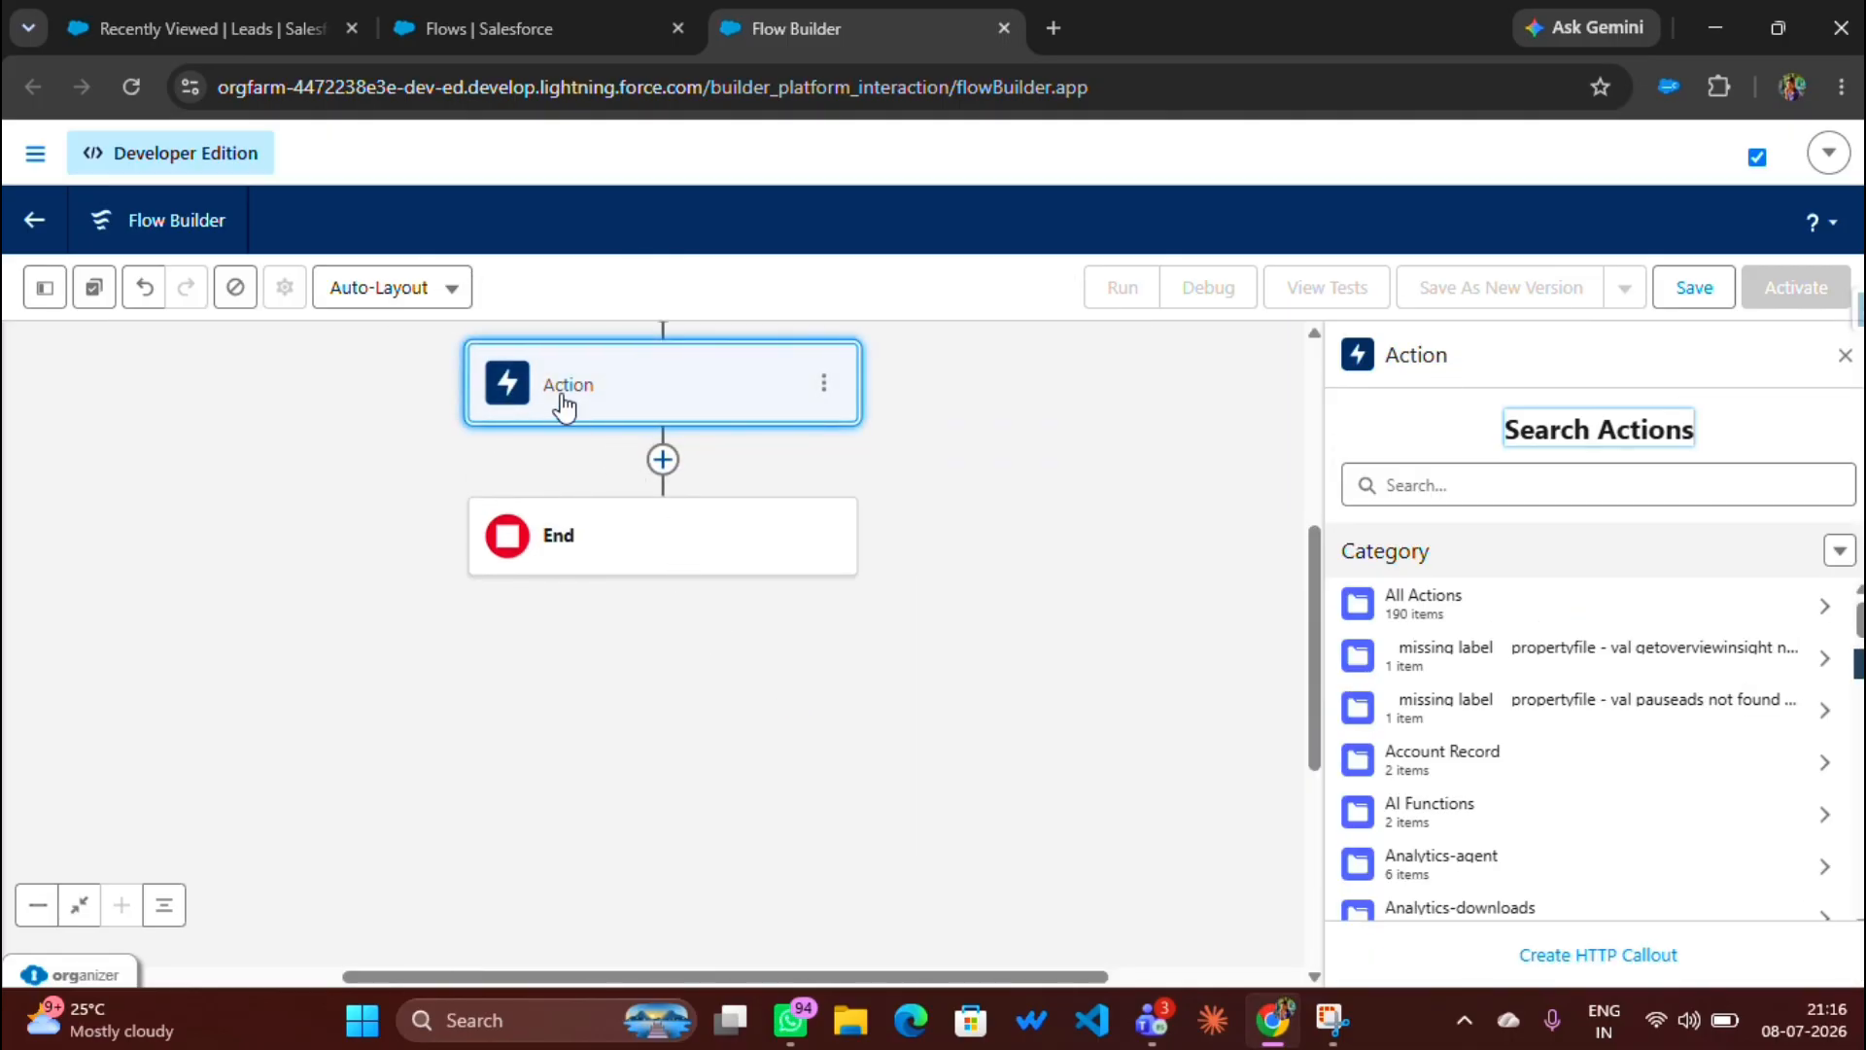
{"action": "left_click", "coordinate": [1455, 475]}
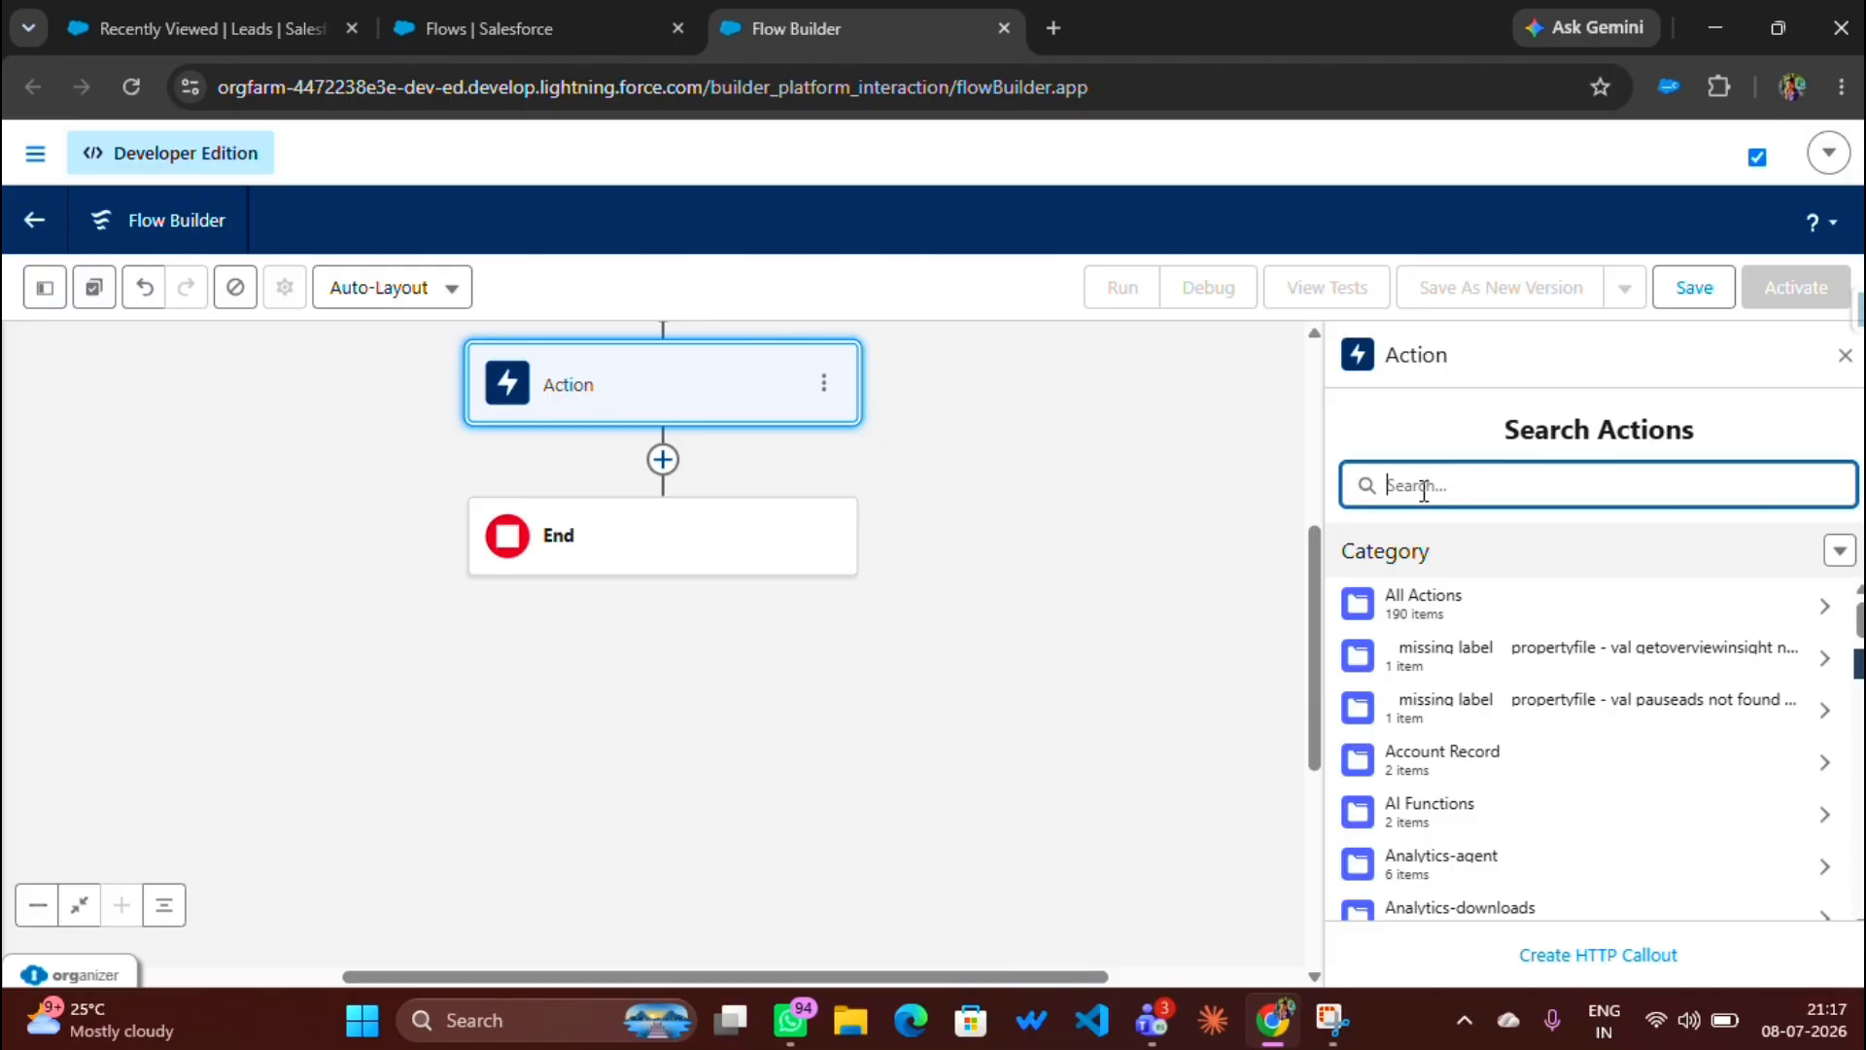
{"action": "type", "text": "send"}
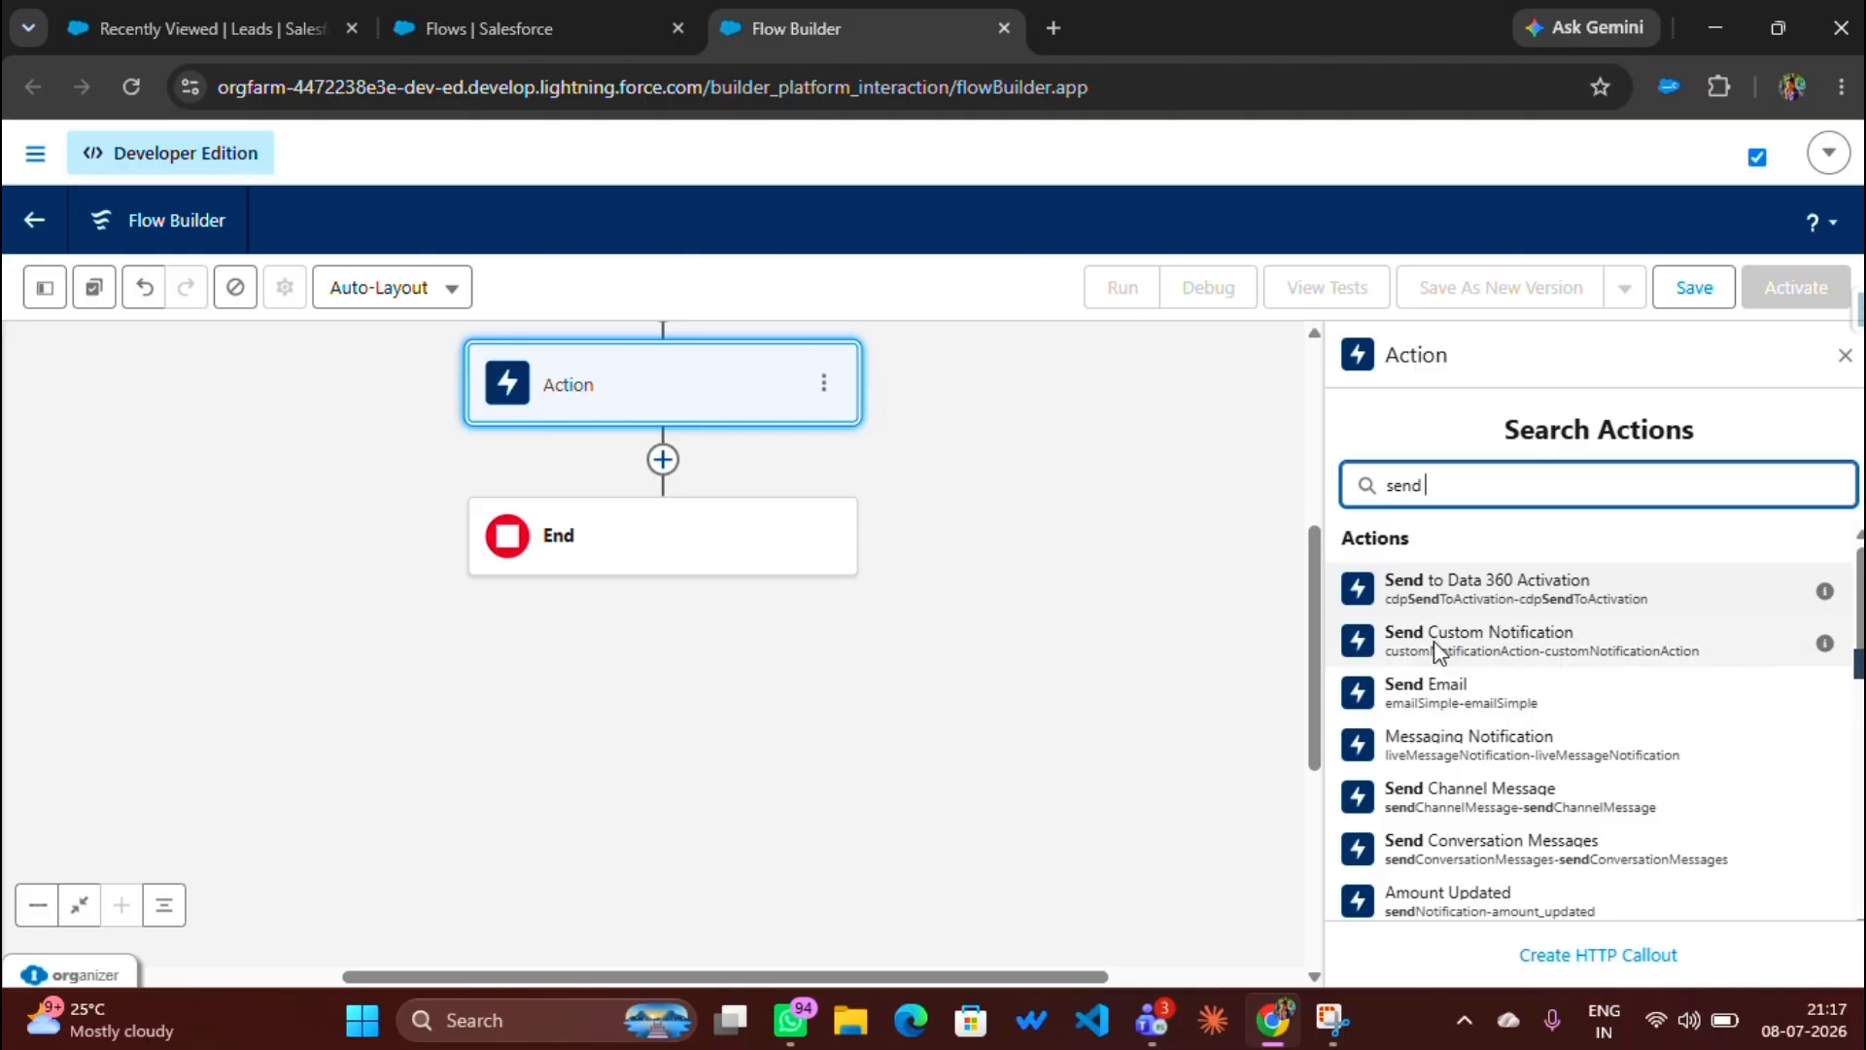
{"action": "left_click", "coordinate": [1446, 708]}
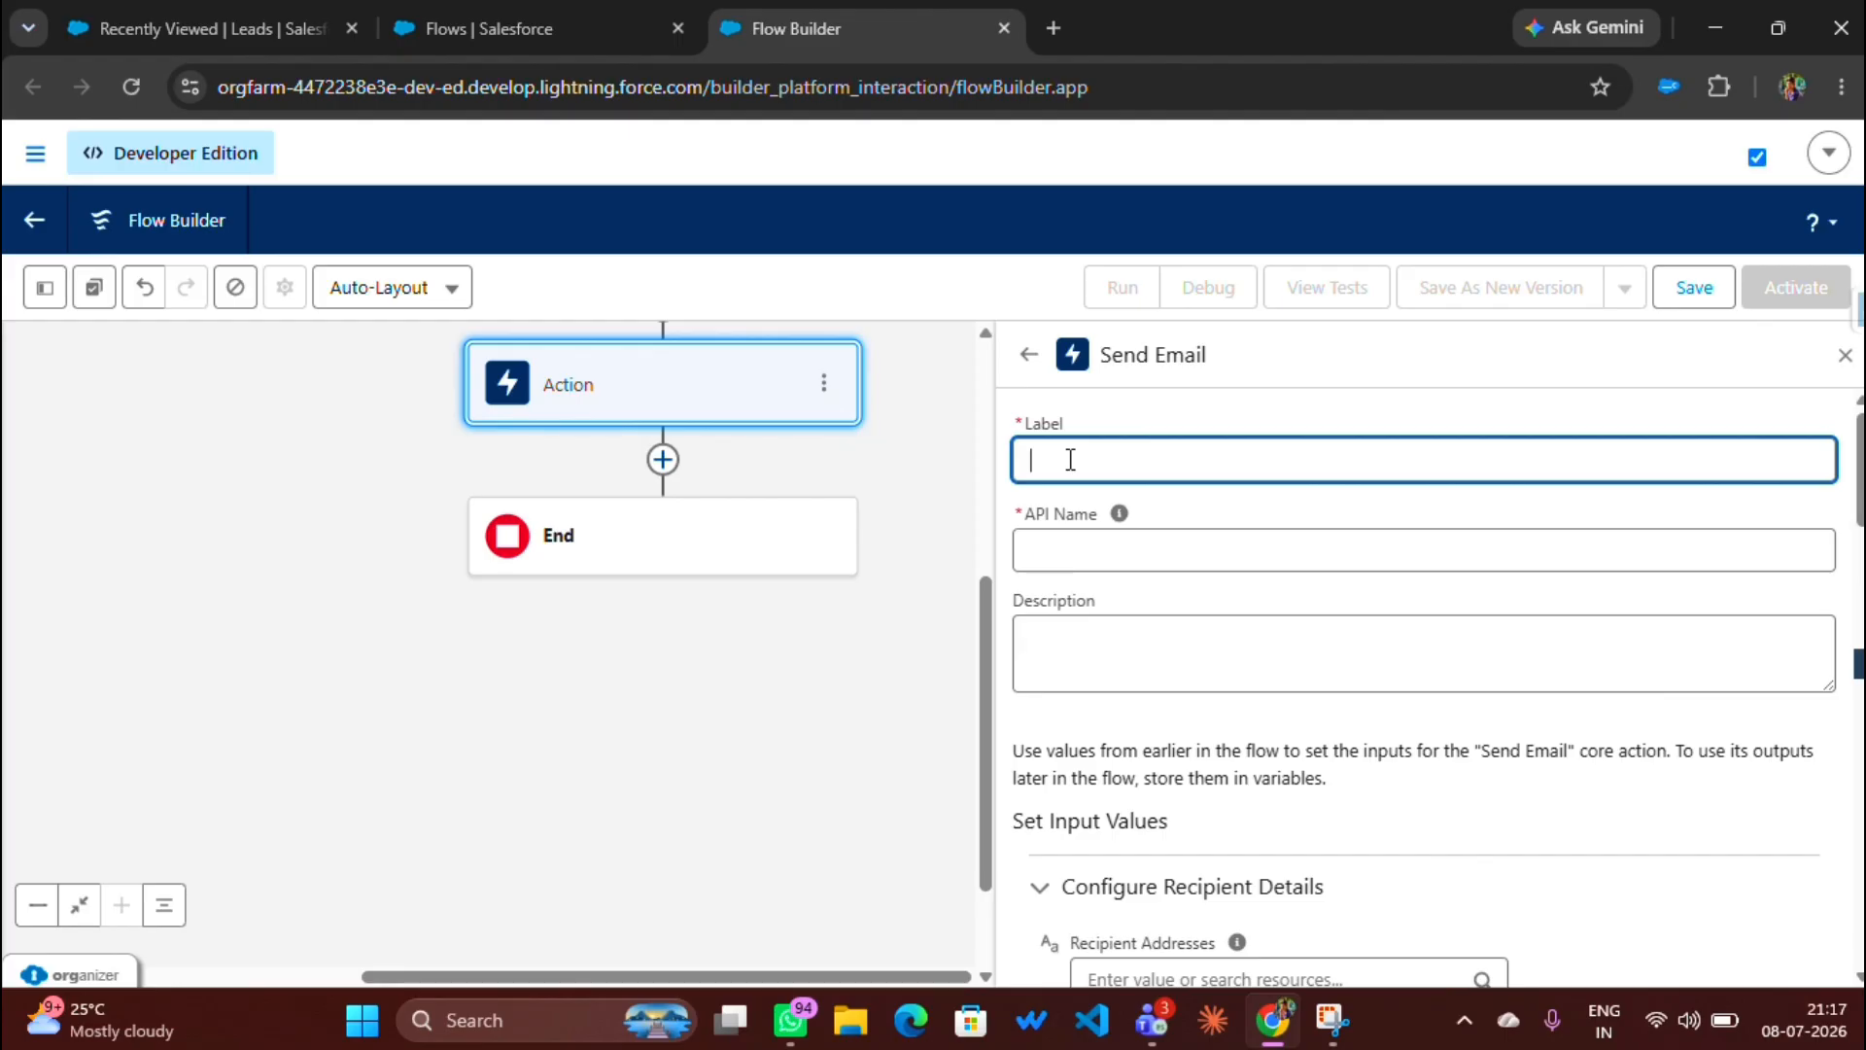
Step: Label the action 'send welcome' with API name send_welcome
{"action": "type", "text": "send welcome"}
{"action": "left_click", "coordinate": [1102, 549]}
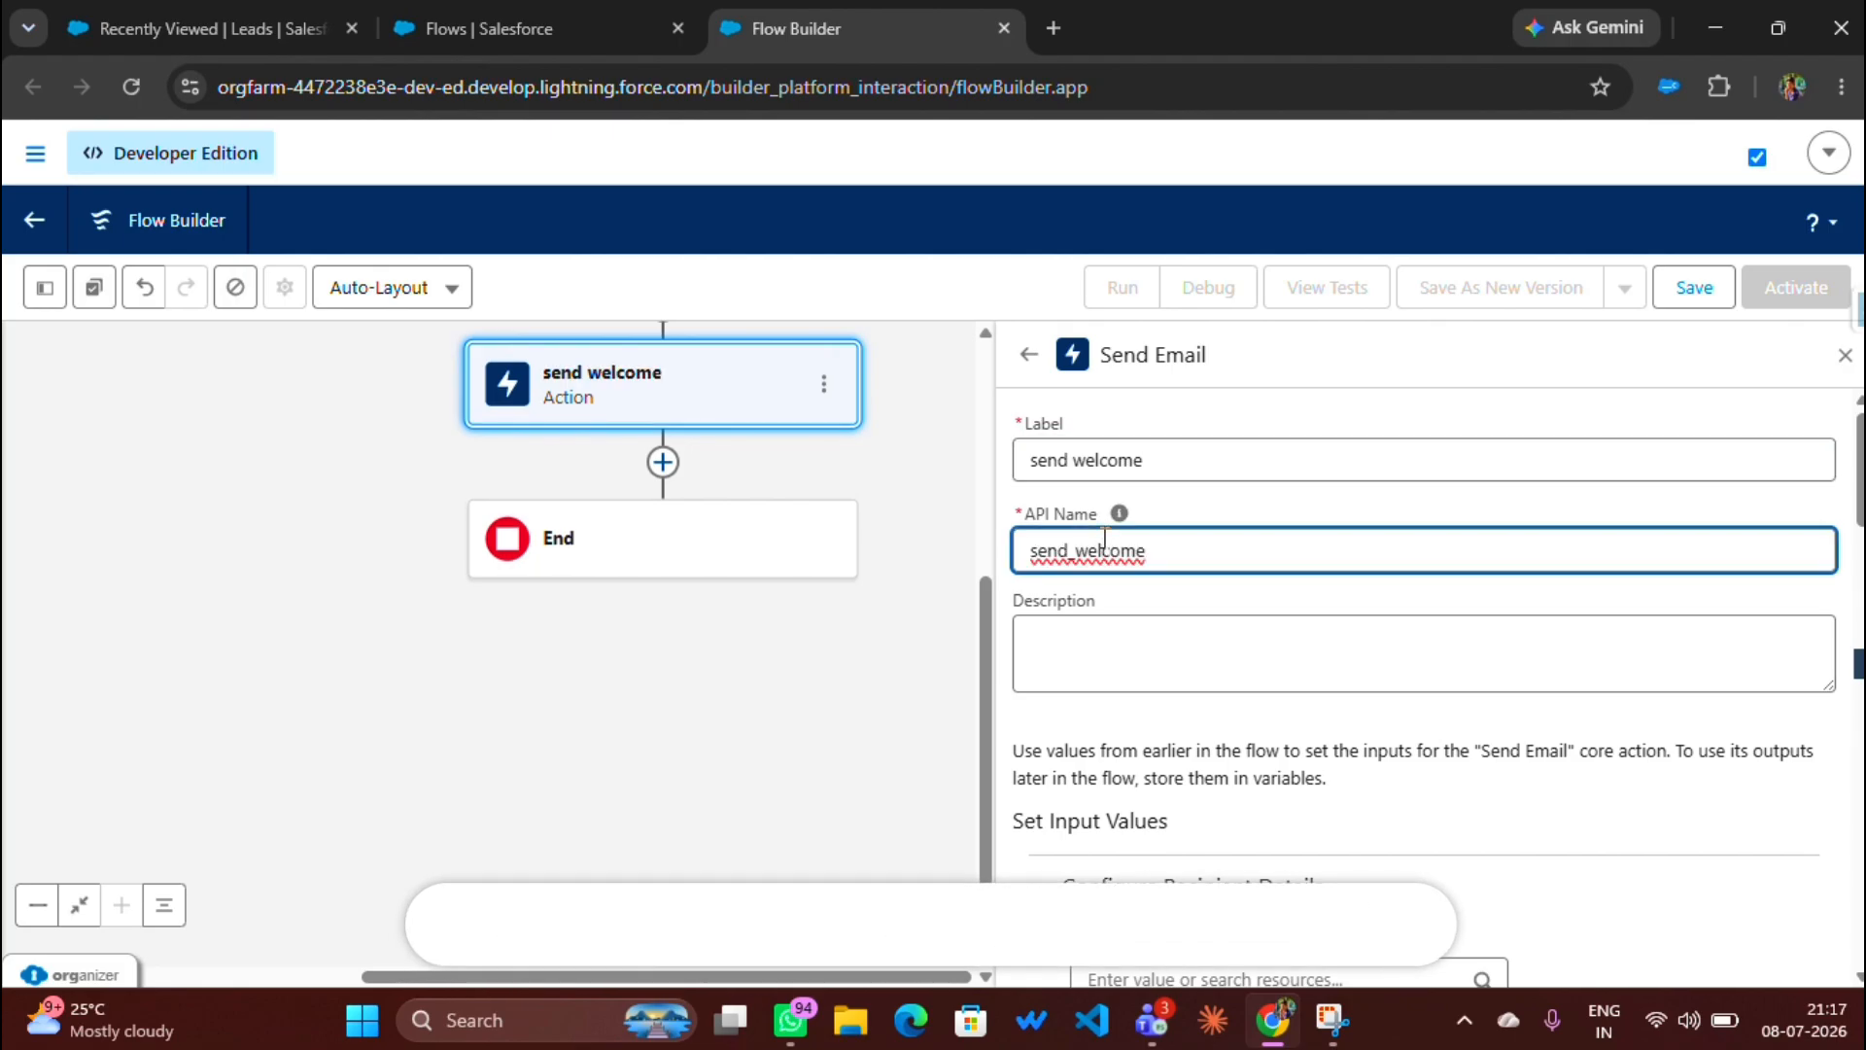
{"action": "left_click", "coordinate": [1093, 664]}
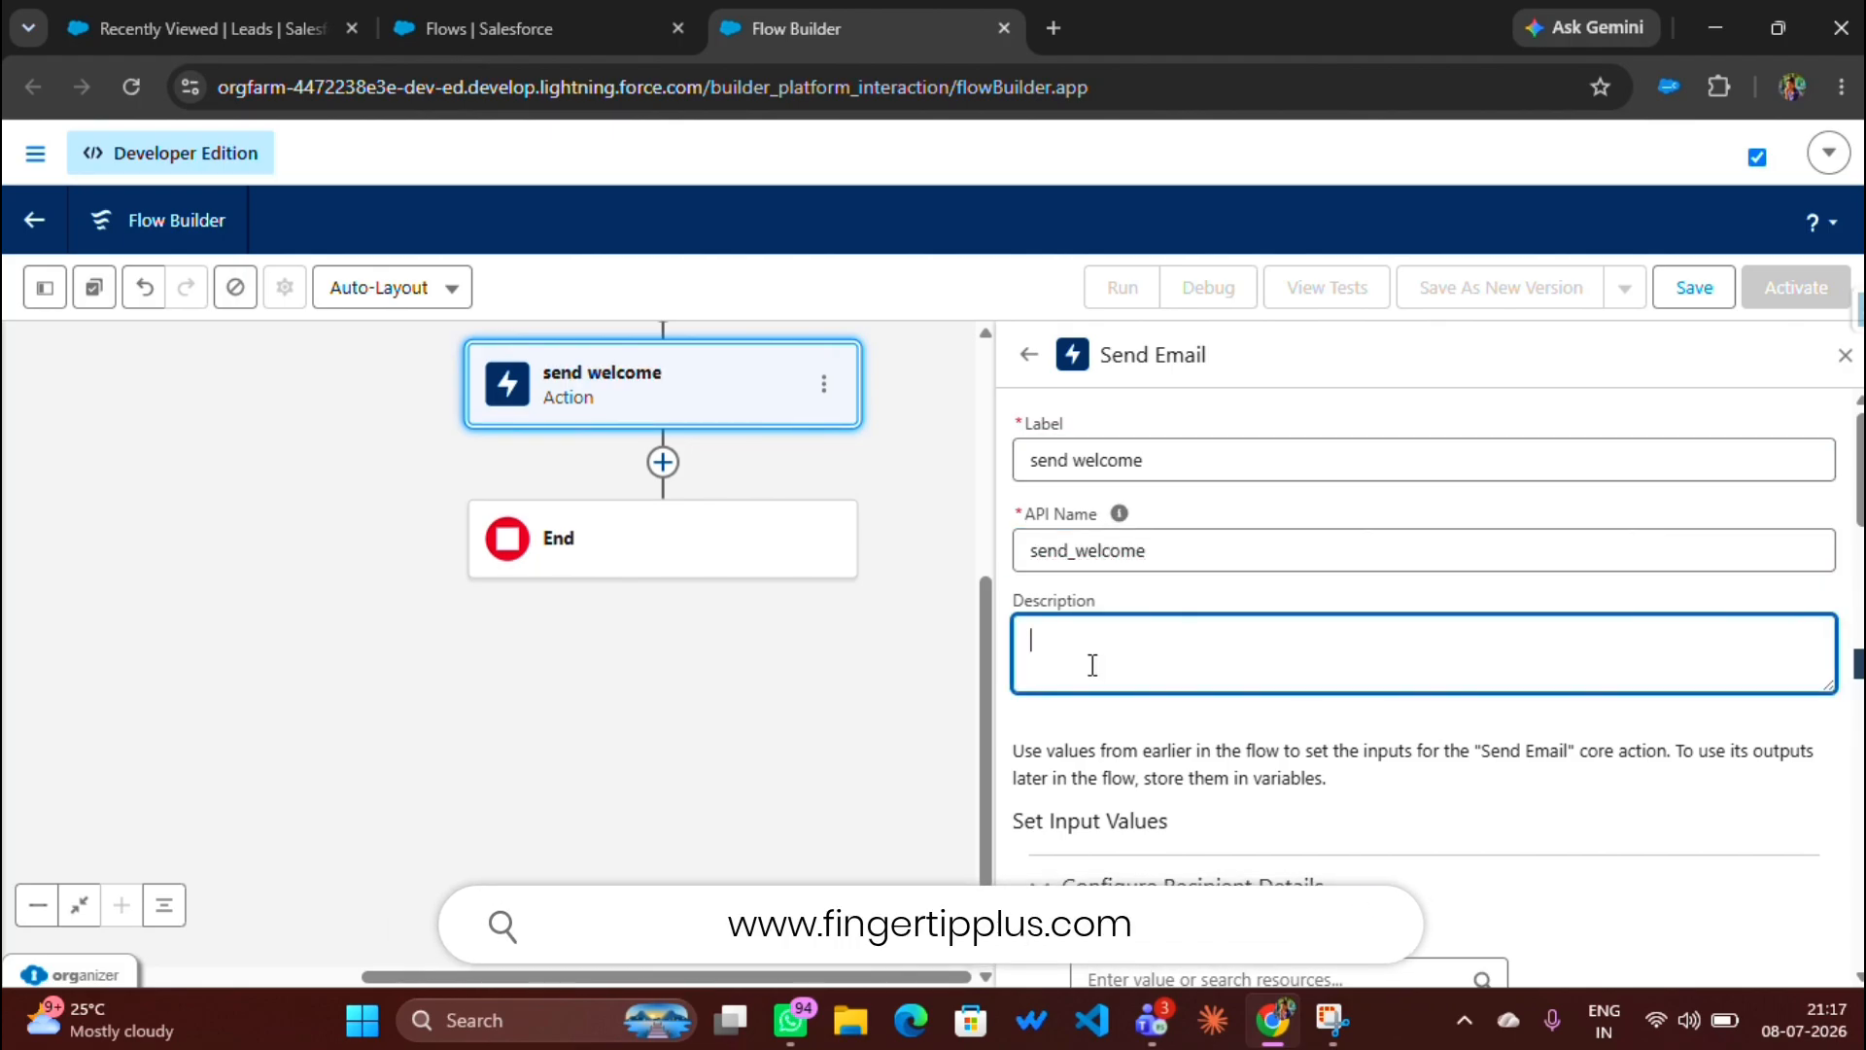
{"action": "scroll", "coordinate": [1092, 664], "scroll_direction": "down", "scroll_amount": 2}
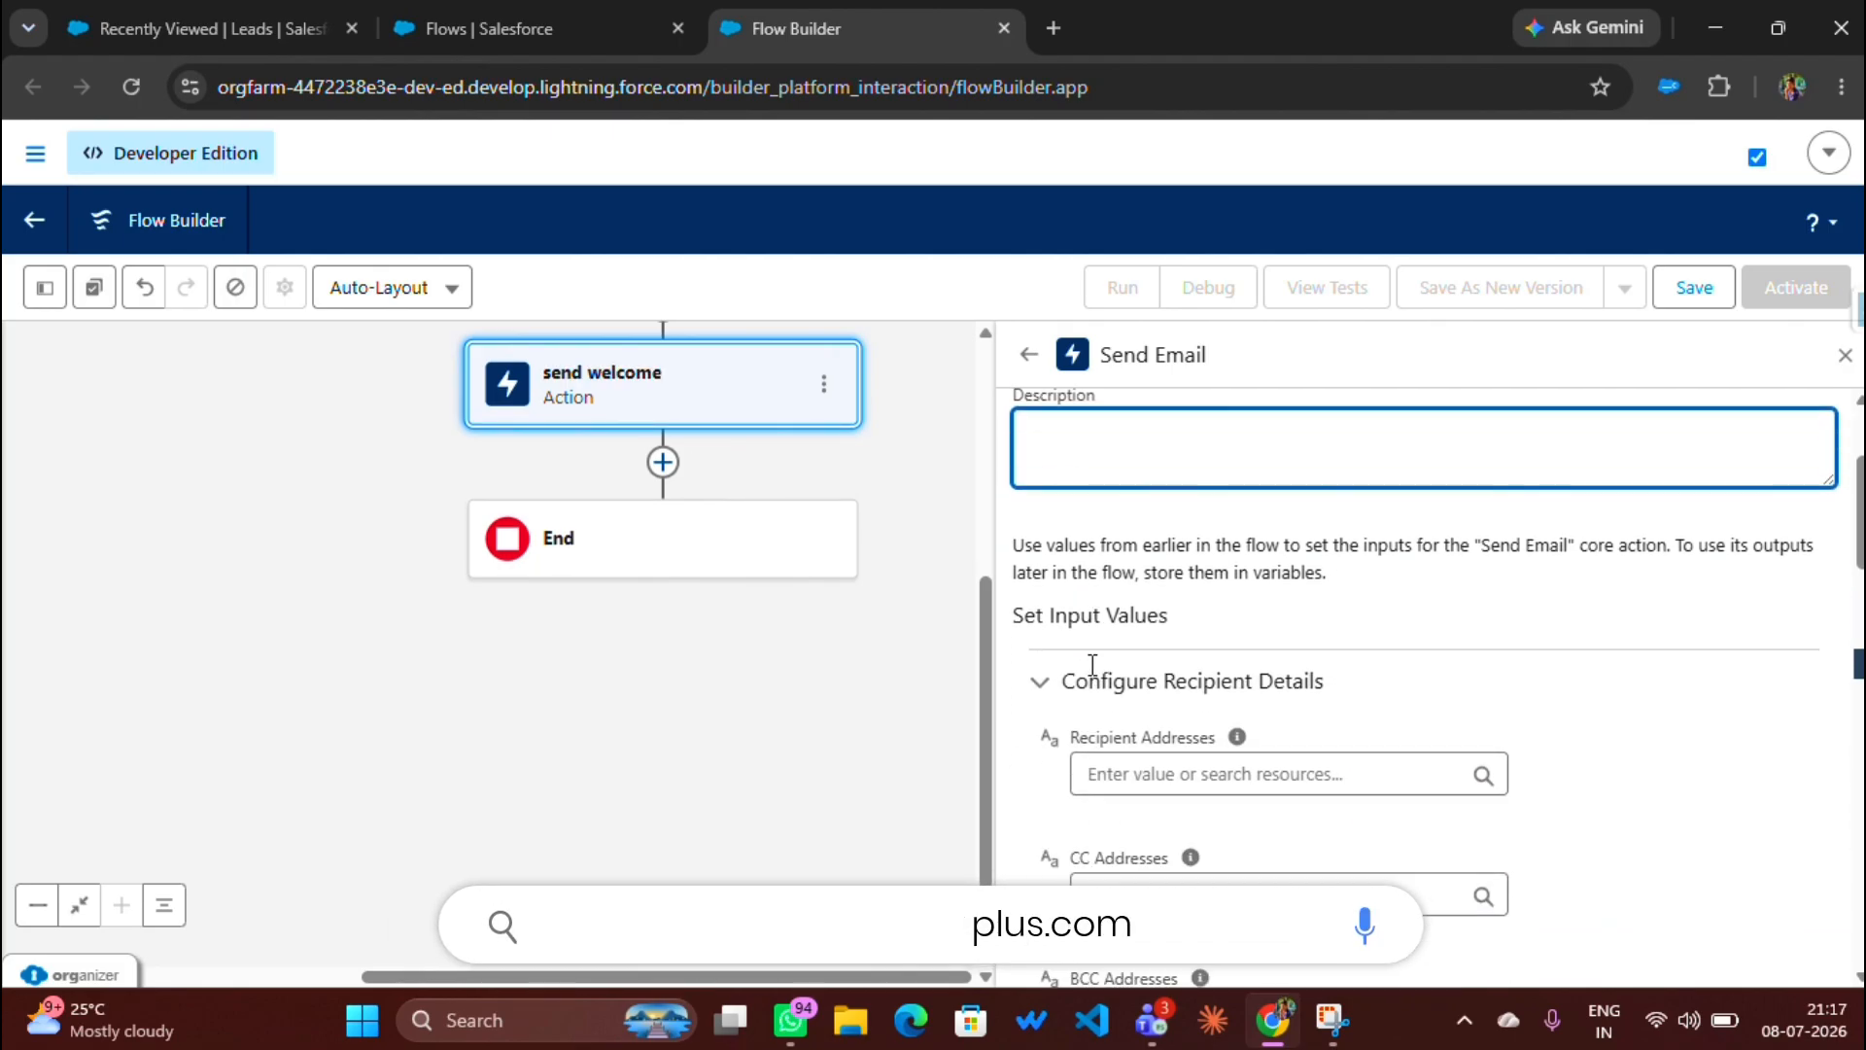
{"action": "left_click_drag", "start_coordinate": [1070, 668], "coordinate": [1208, 671]}
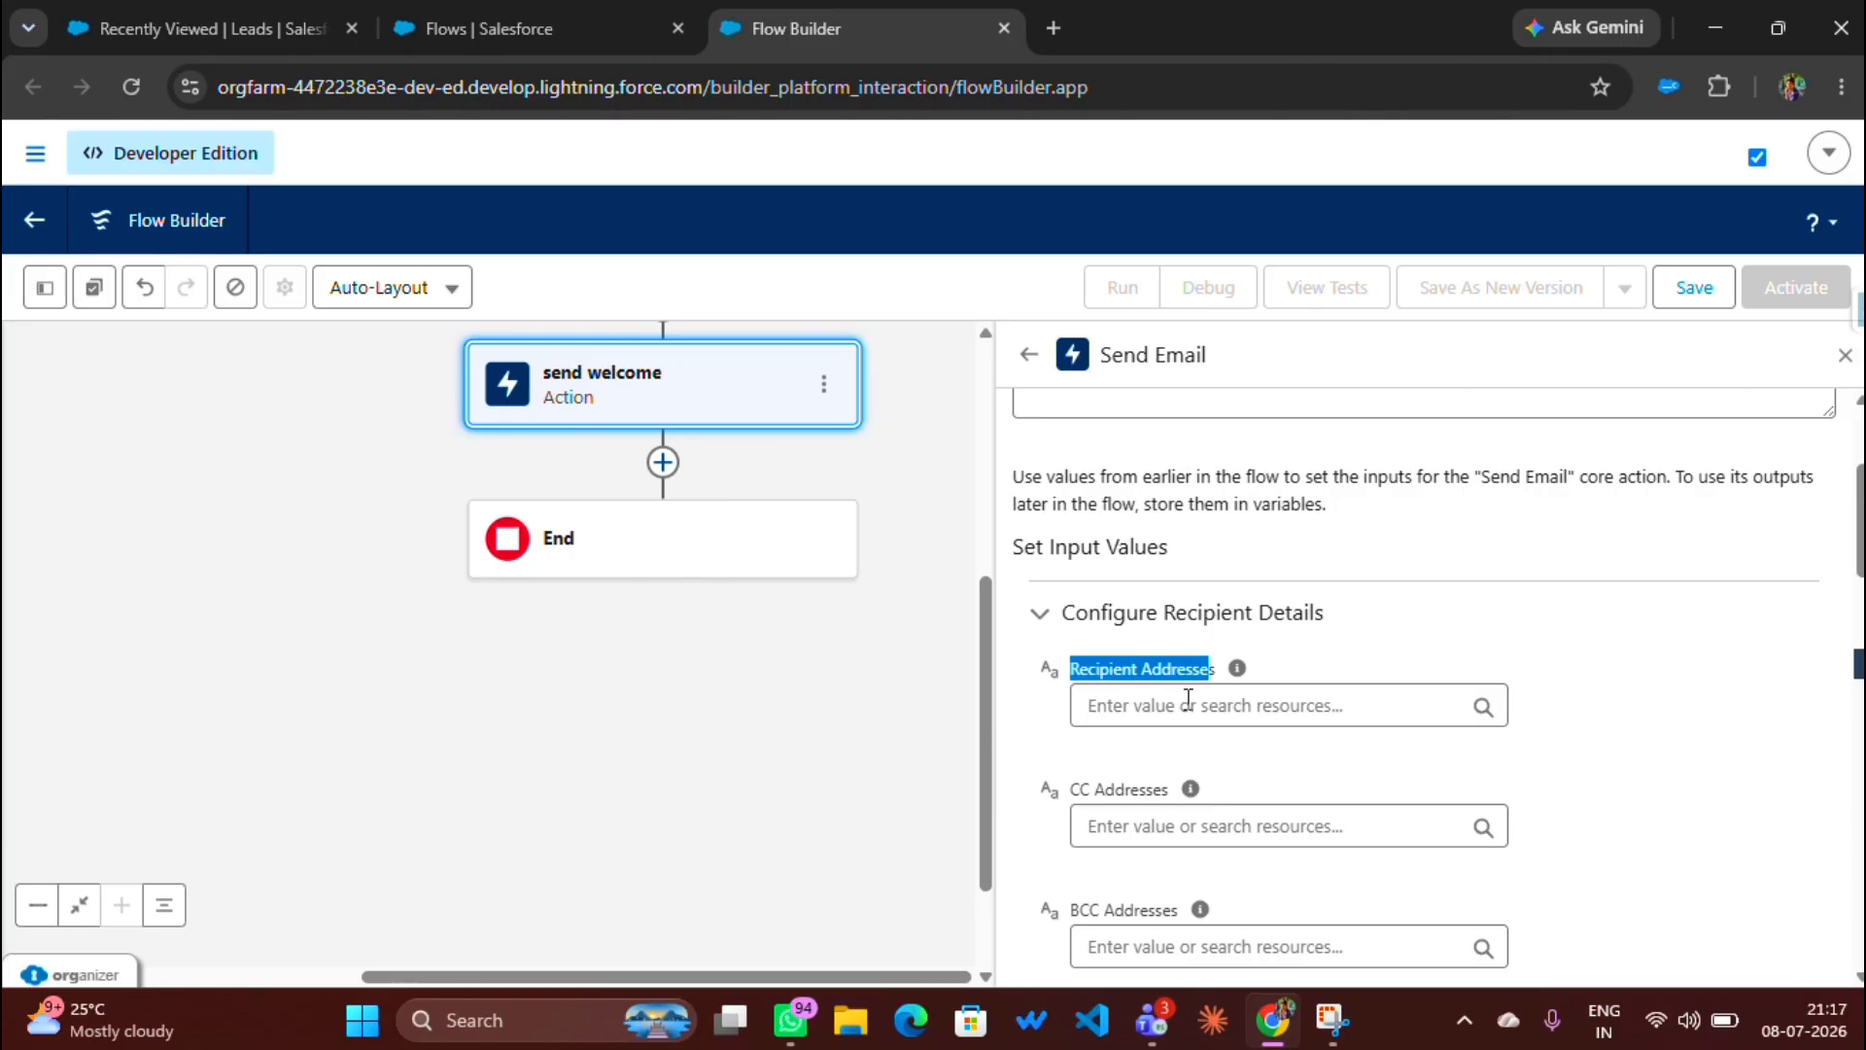
Step: Set Recipient Addresses to the Triggering Lead's Email field
{"action": "left_click", "coordinate": [1174, 705]}
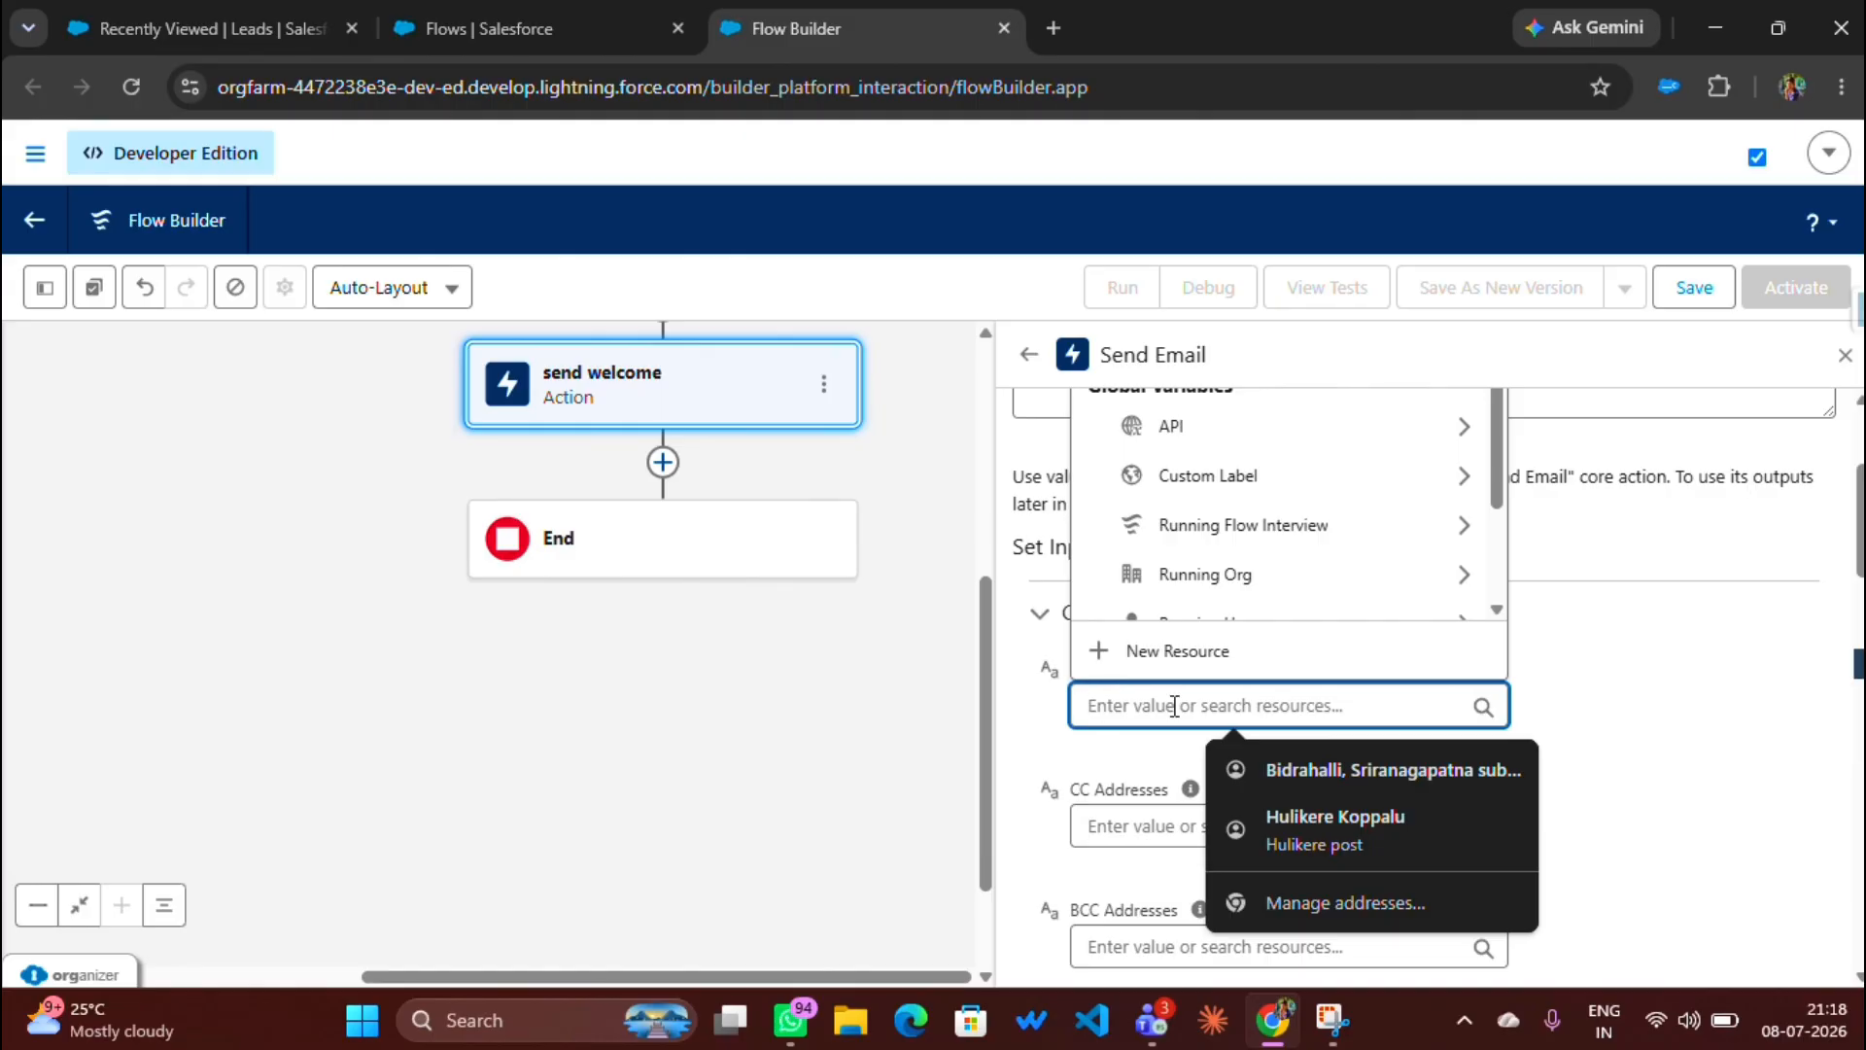
{"action": "scroll", "coordinate": [1166, 632], "scroll_direction": "up", "scroll_amount": 5}
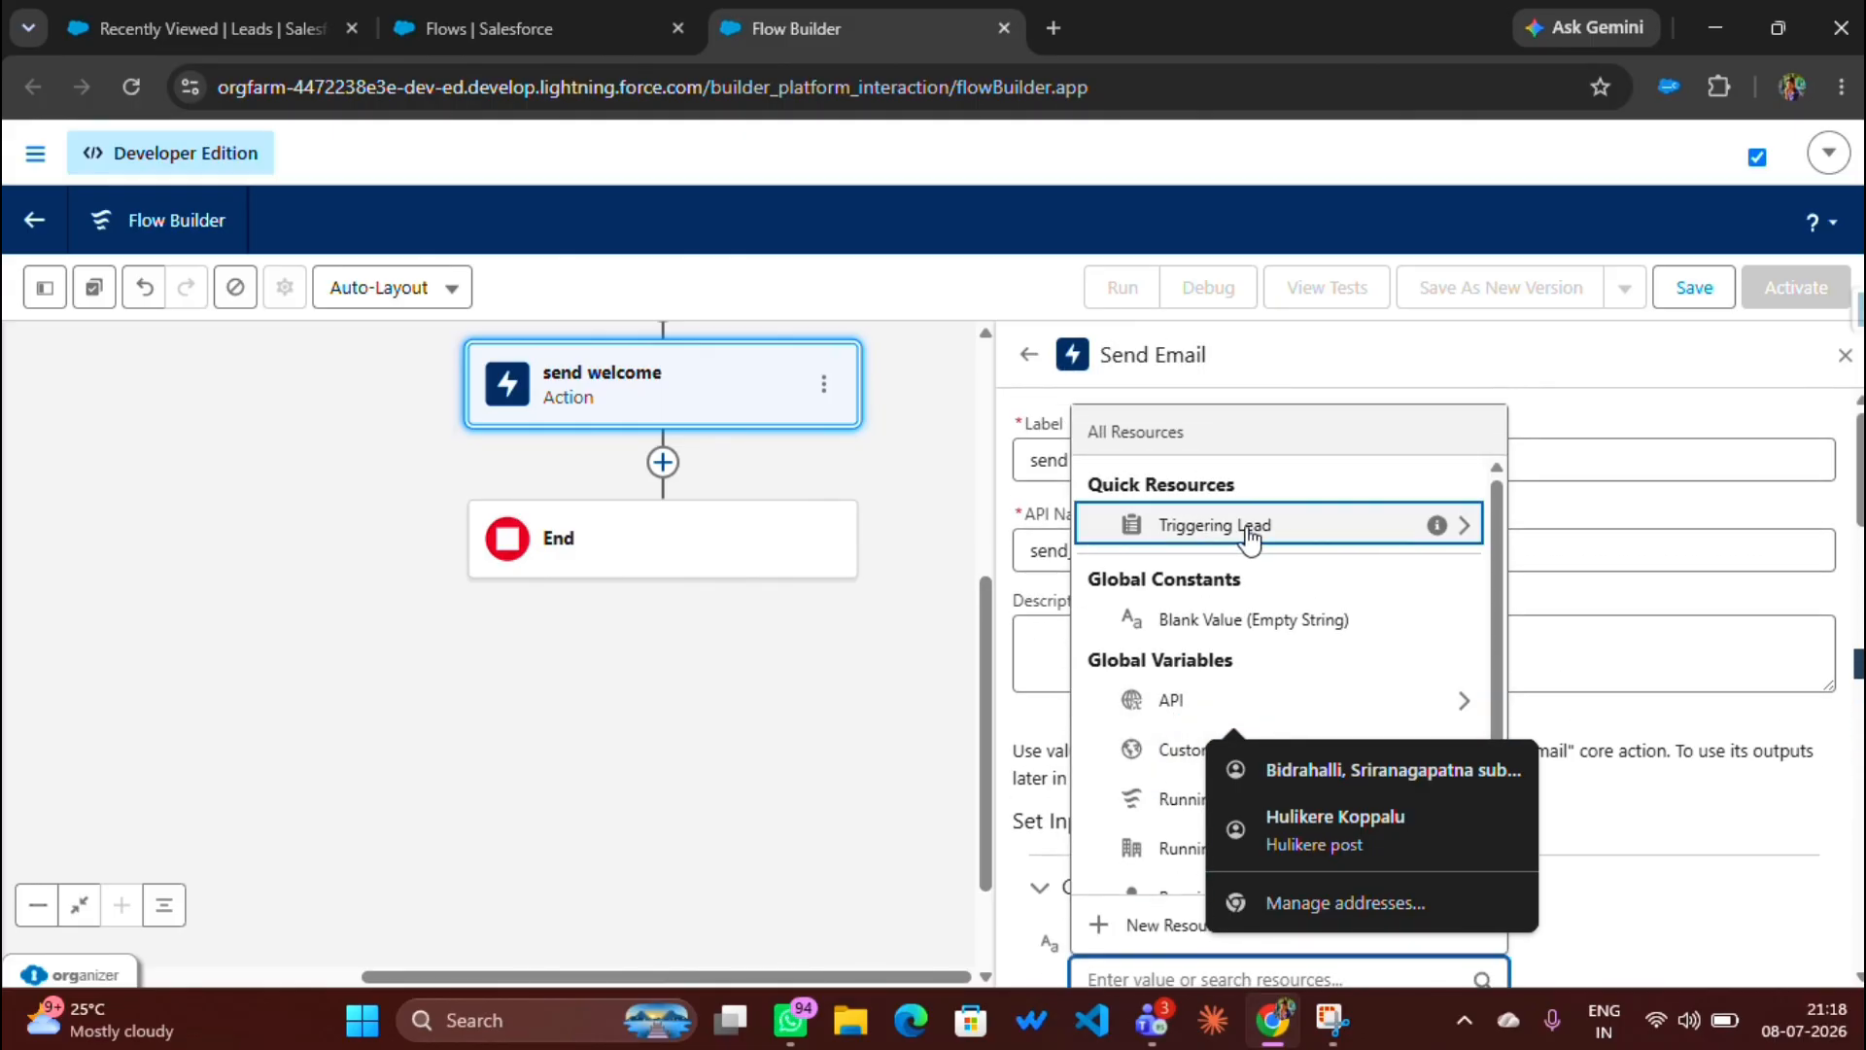
{"action": "left_click", "coordinate": [1247, 534]}
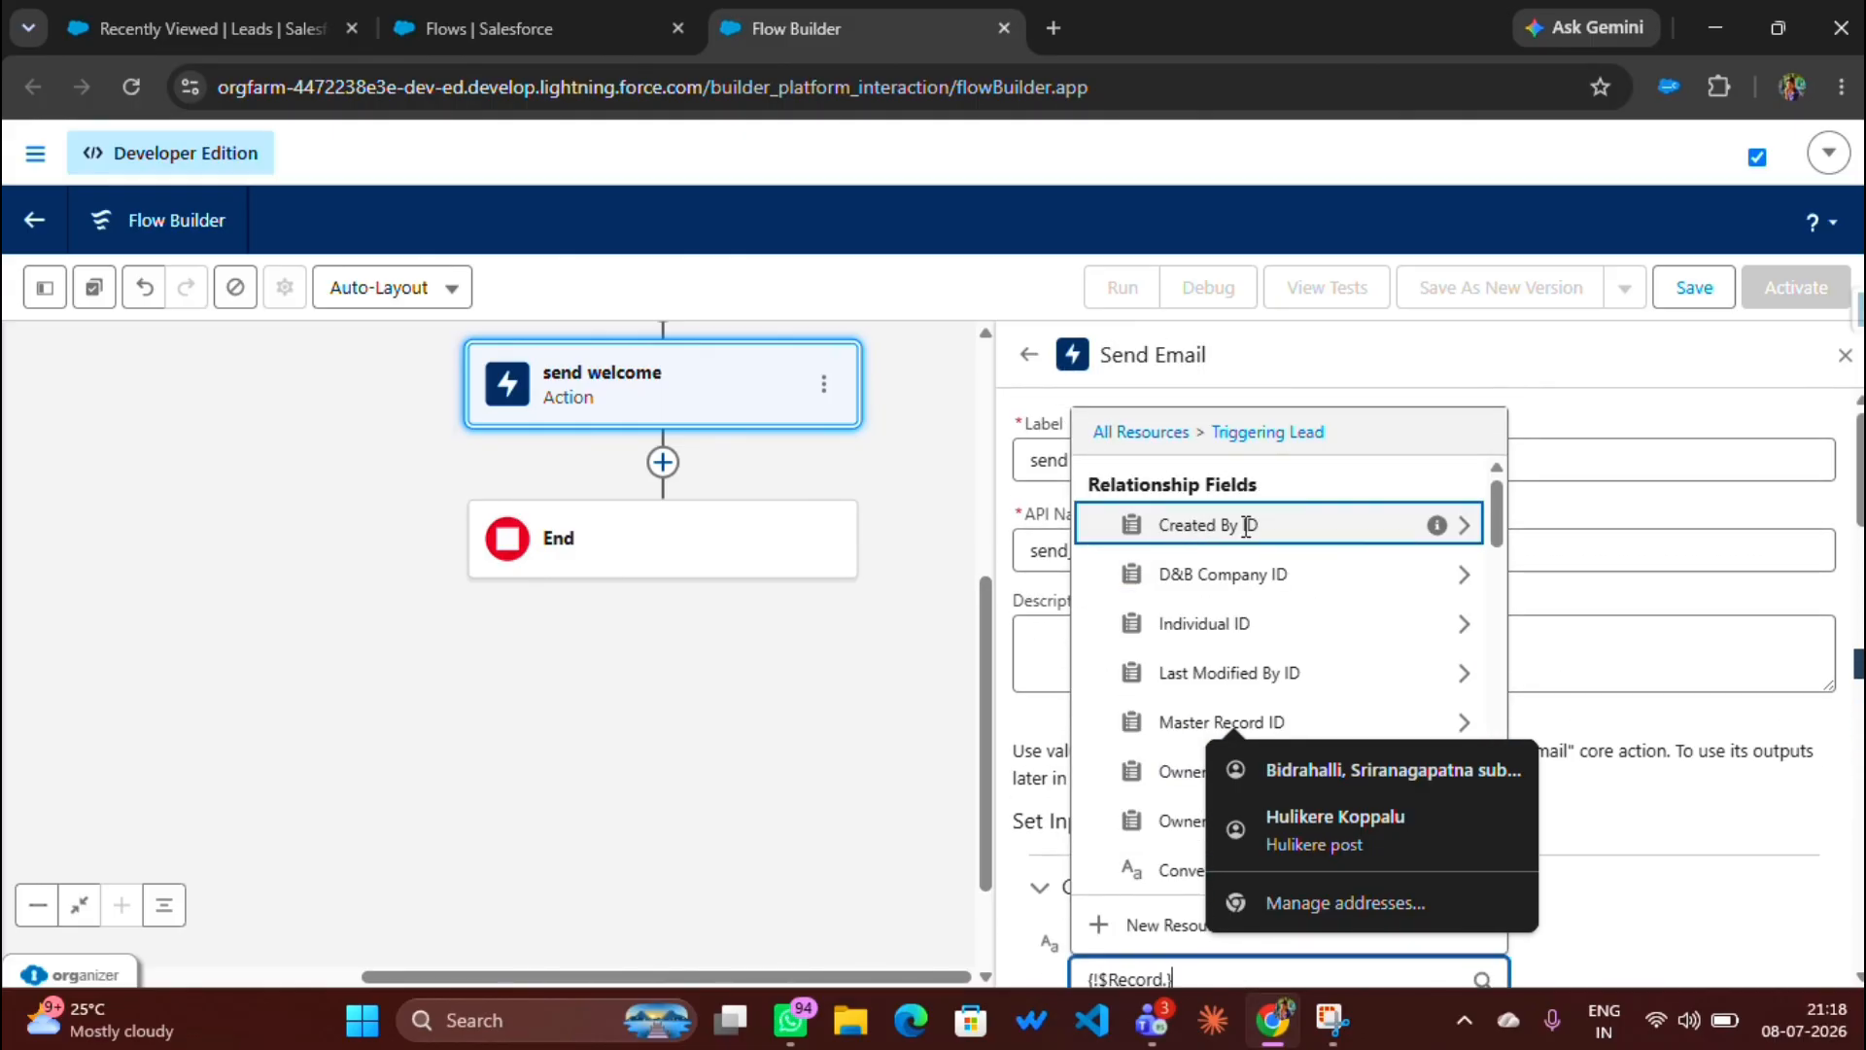
{"action": "scroll", "coordinate": [1131, 630], "scroll_direction": "down", "scroll_amount": 2}
{"action": "scroll", "coordinate": [1130, 629], "scroll_direction": "down", "scroll_amount": 3}
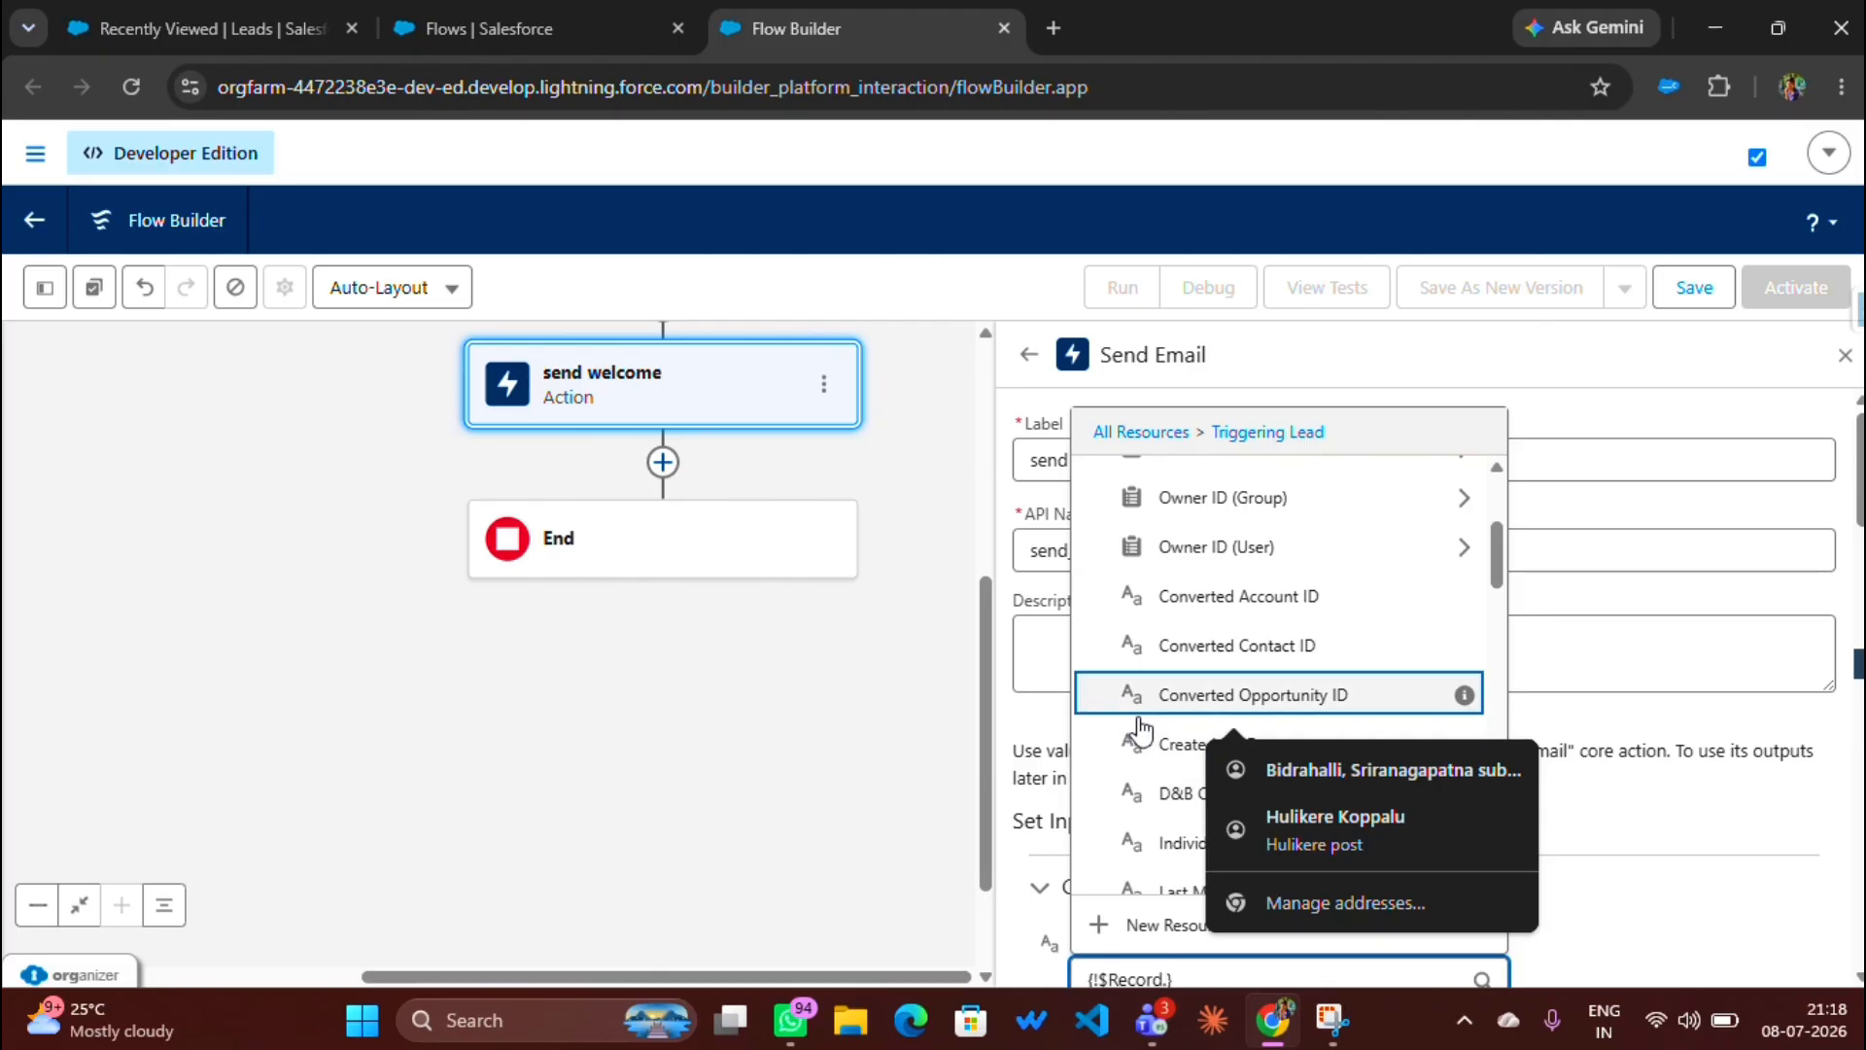
{"action": "type", "text": "ema"}
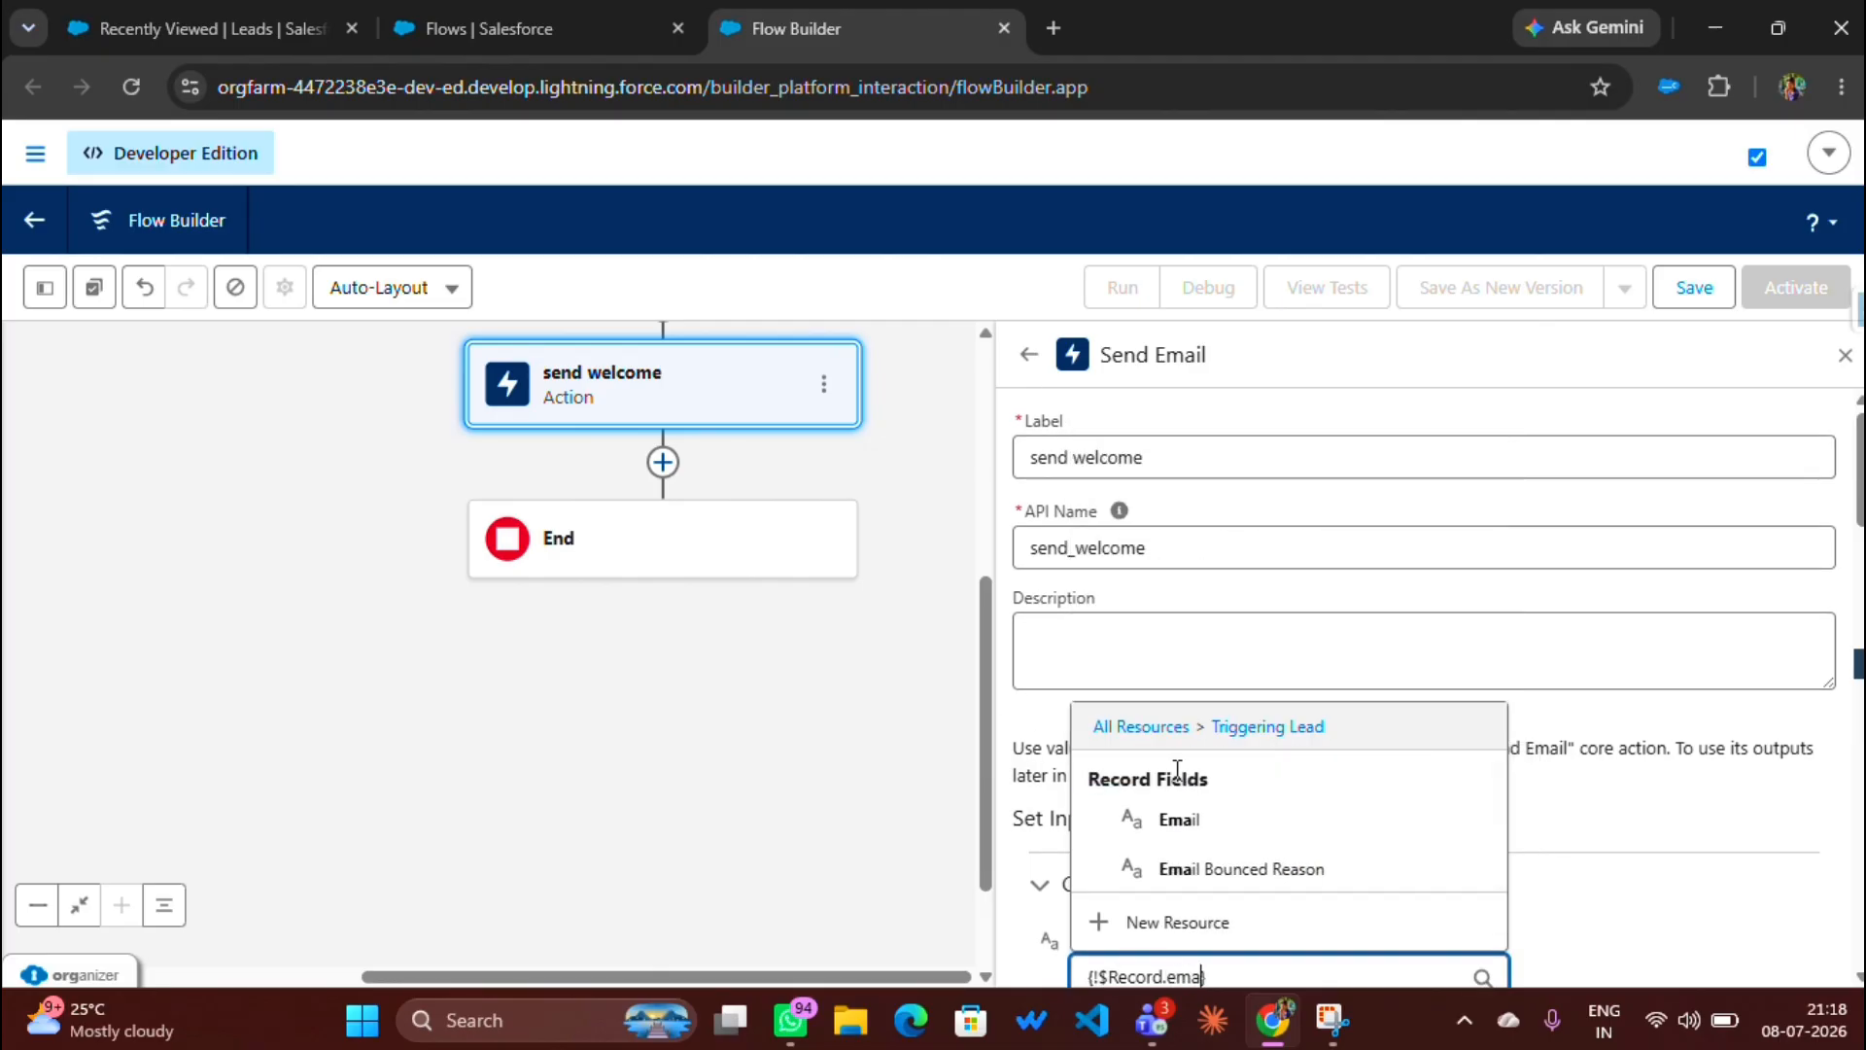
{"action": "scroll", "coordinate": [1176, 769], "scroll_direction": "down", "scroll_amount": 1}
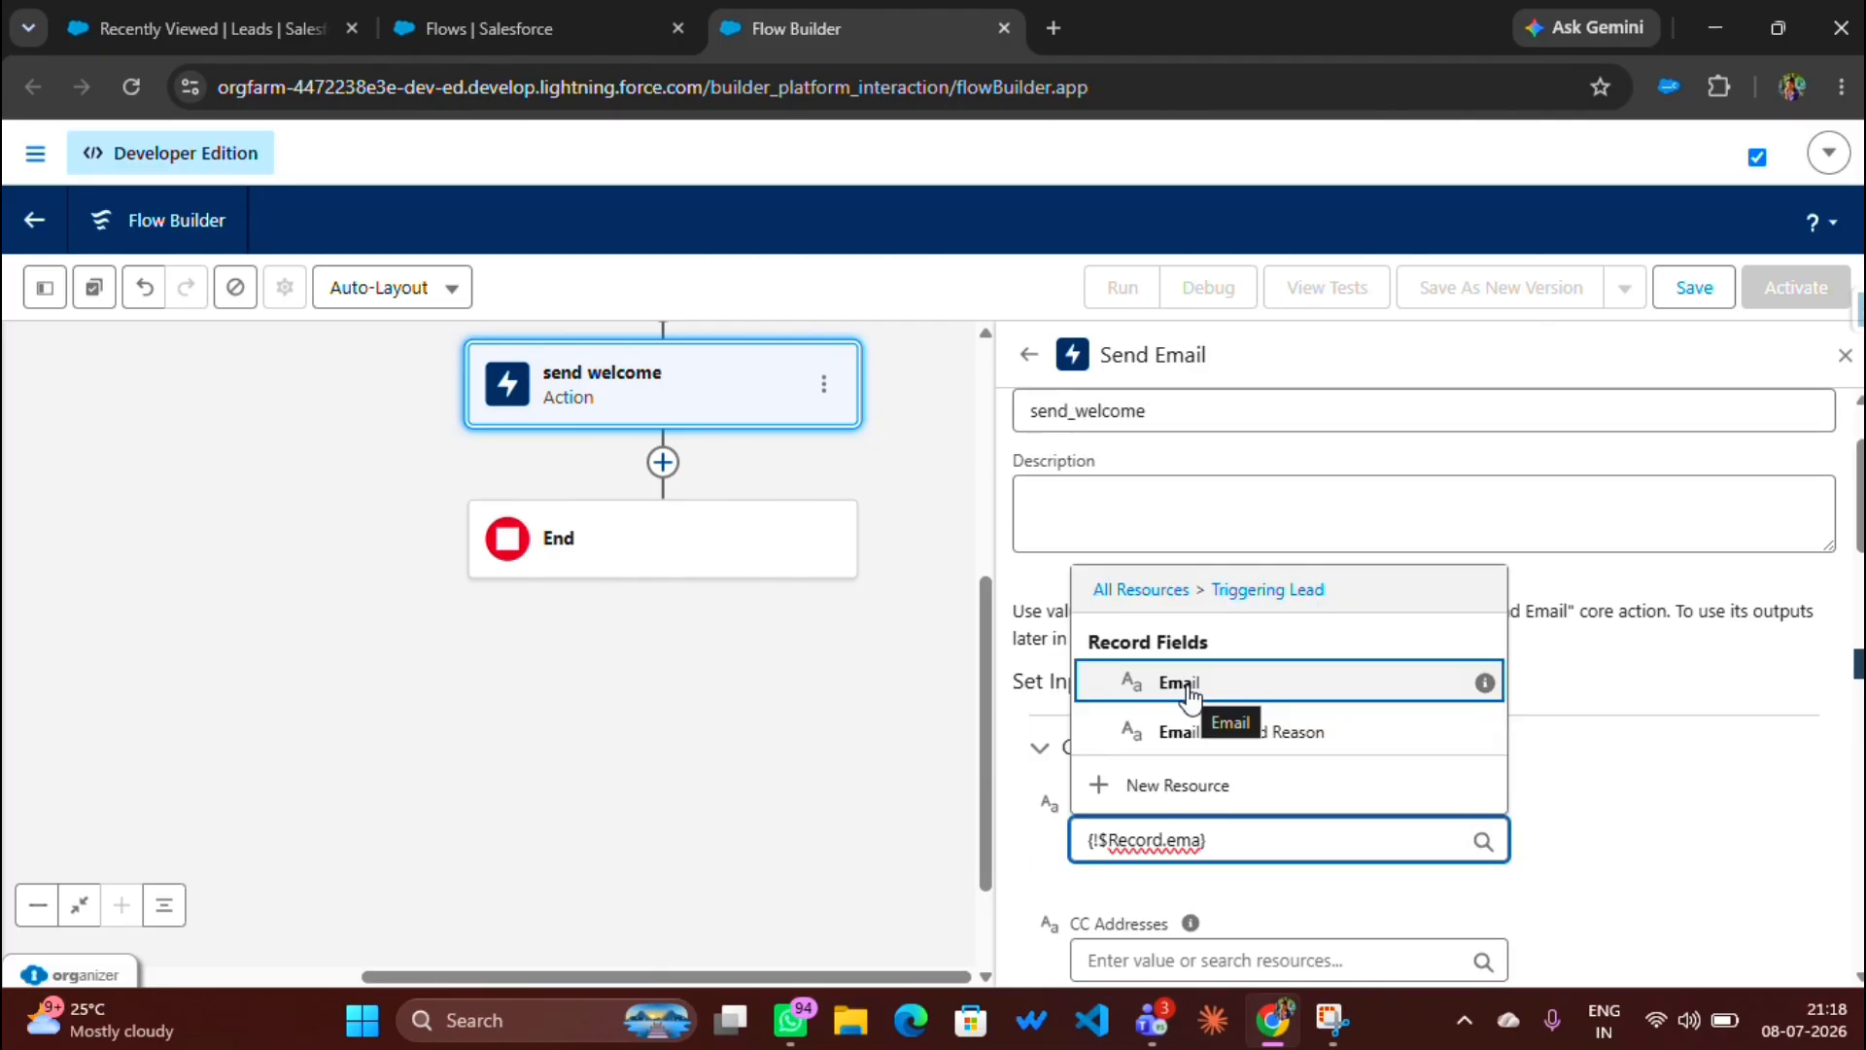
{"action": "left_click", "coordinate": [1201, 681]}
{"action": "scroll", "coordinate": [1219, 767], "scroll_direction": "down", "scroll_amount": 1}
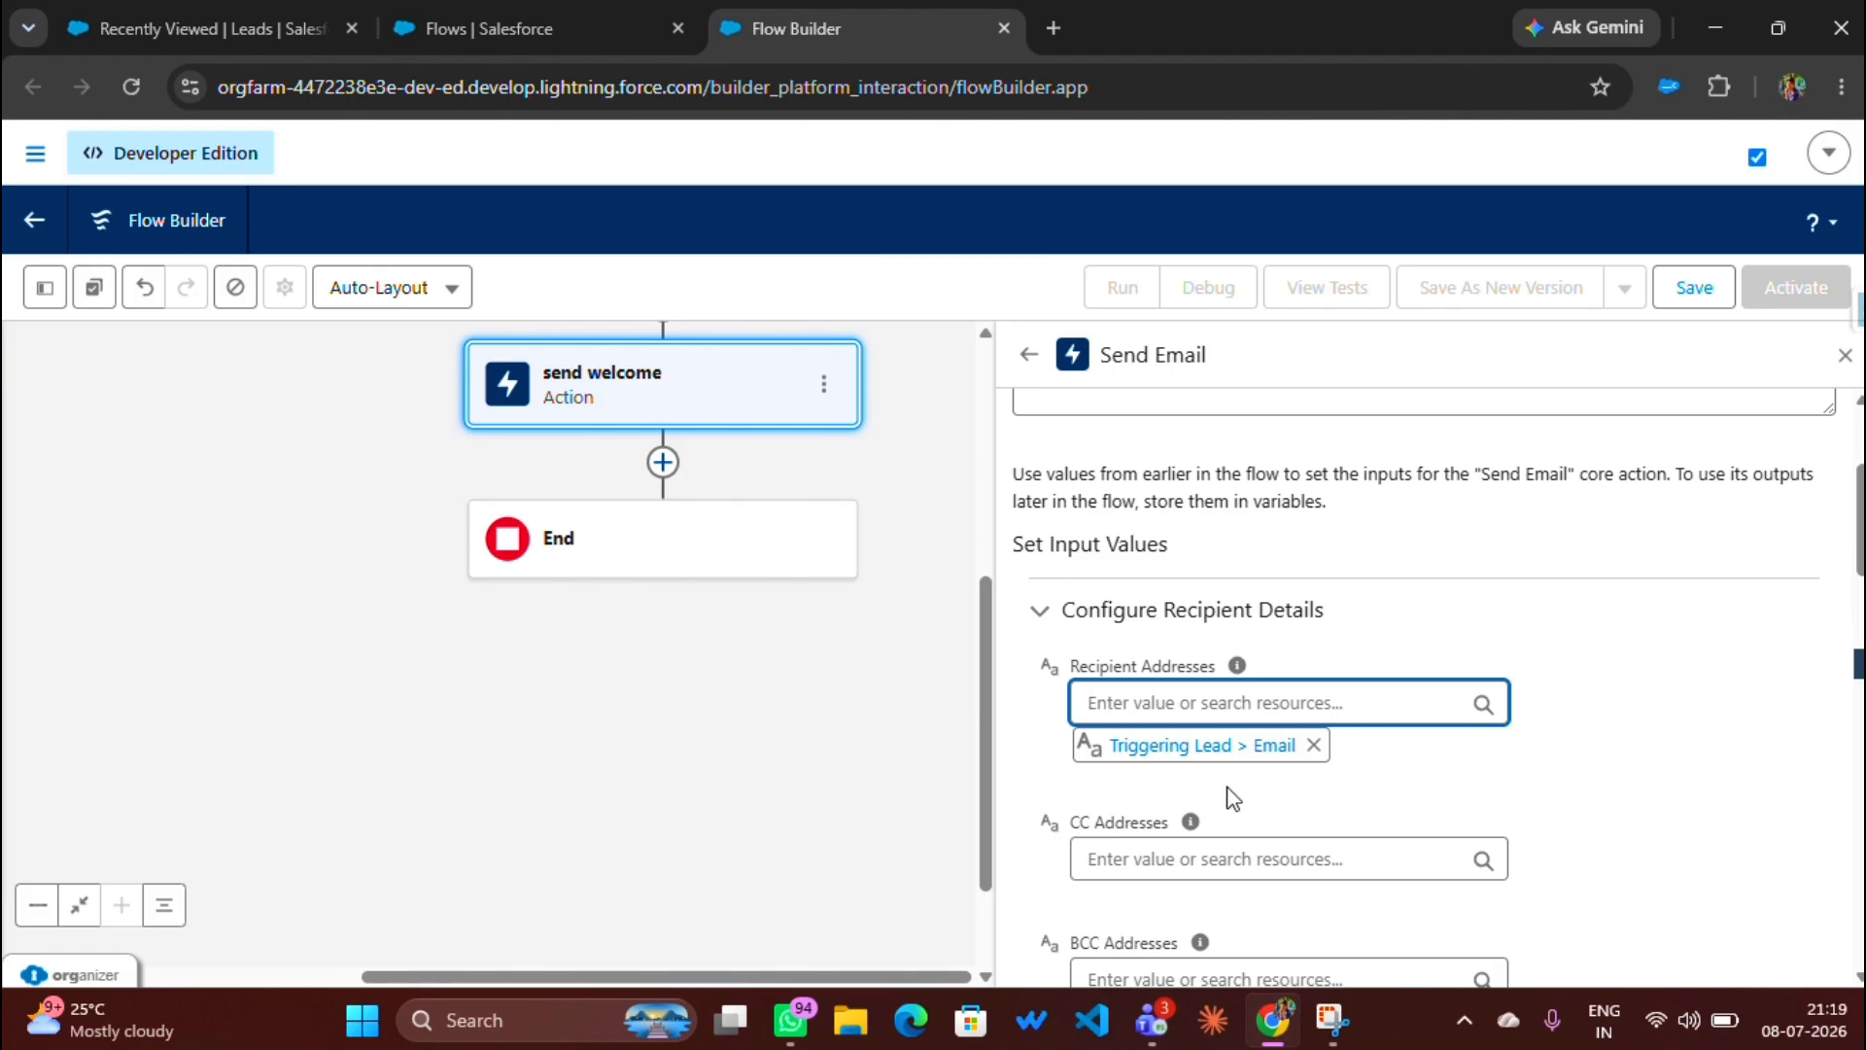
Step: Add a fixed e-mail address as the CC recipient
{"action": "scroll", "coordinate": [1118, 846], "scroll_direction": "down", "scroll_amount": 2}
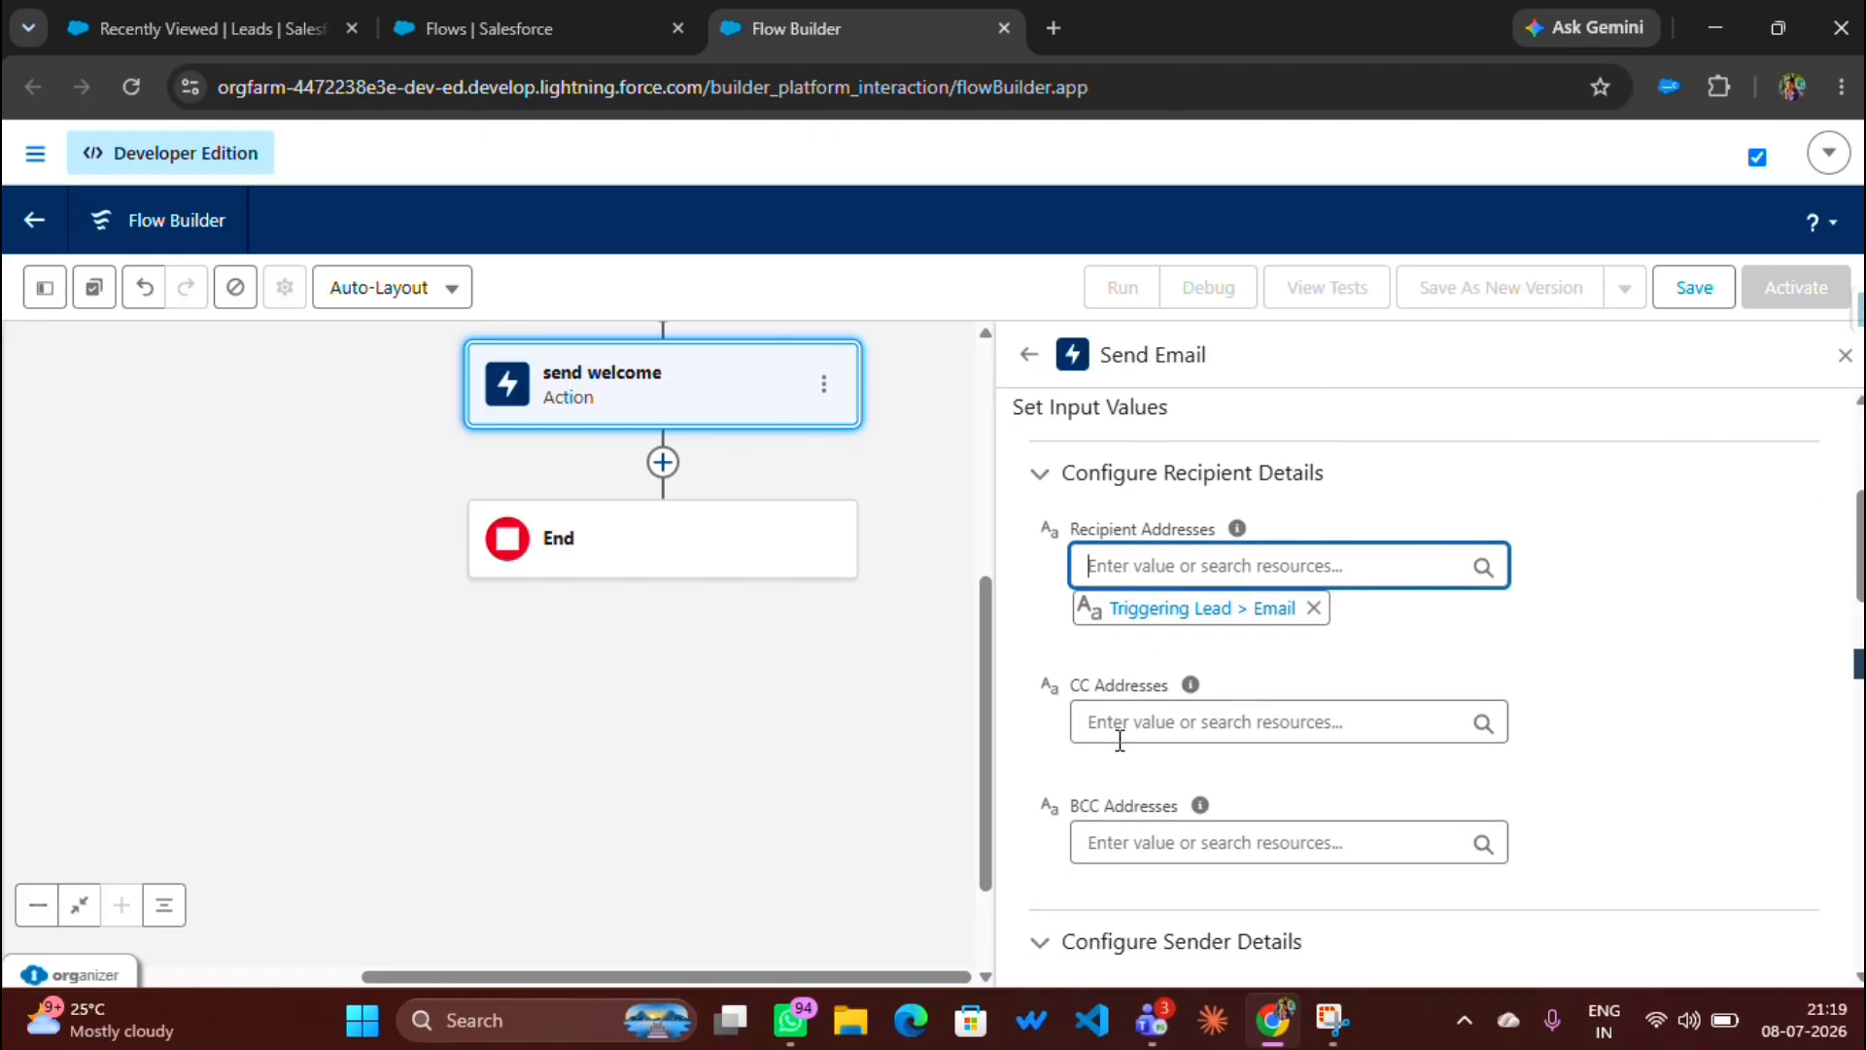
{"action": "left_click", "coordinate": [1120, 721]}
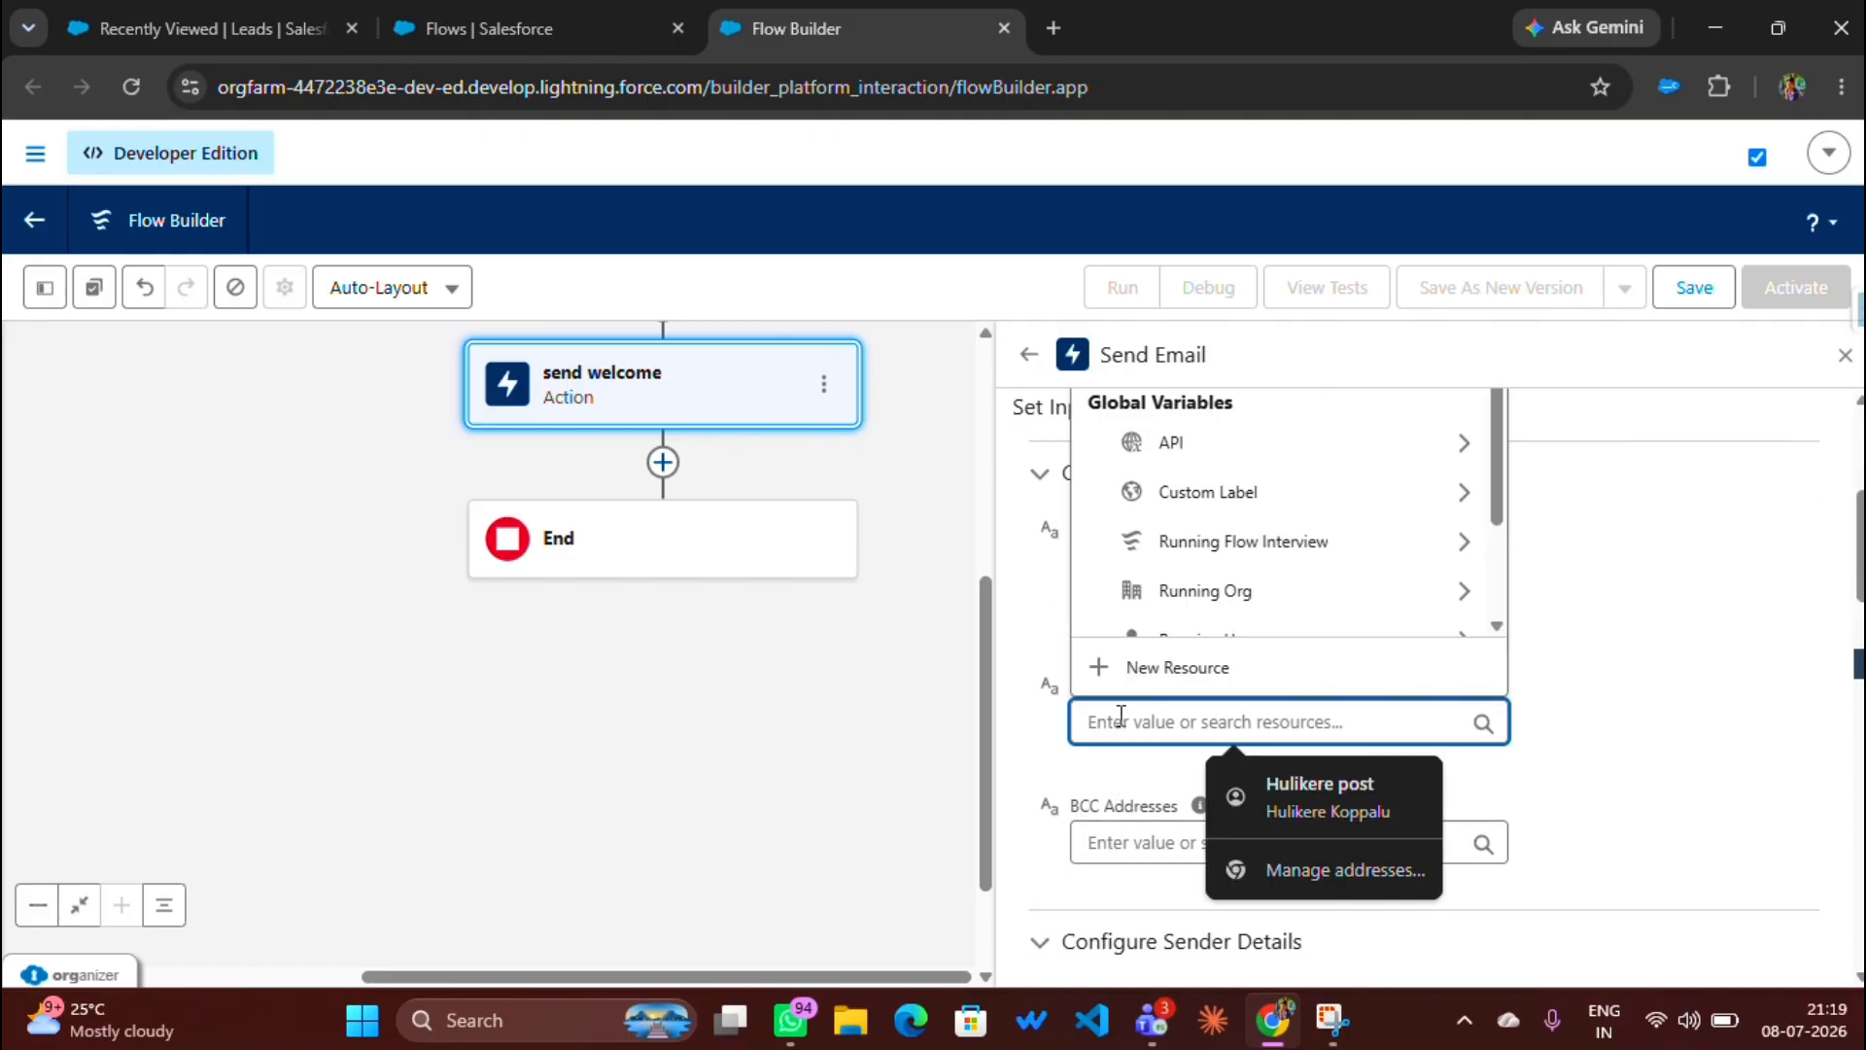
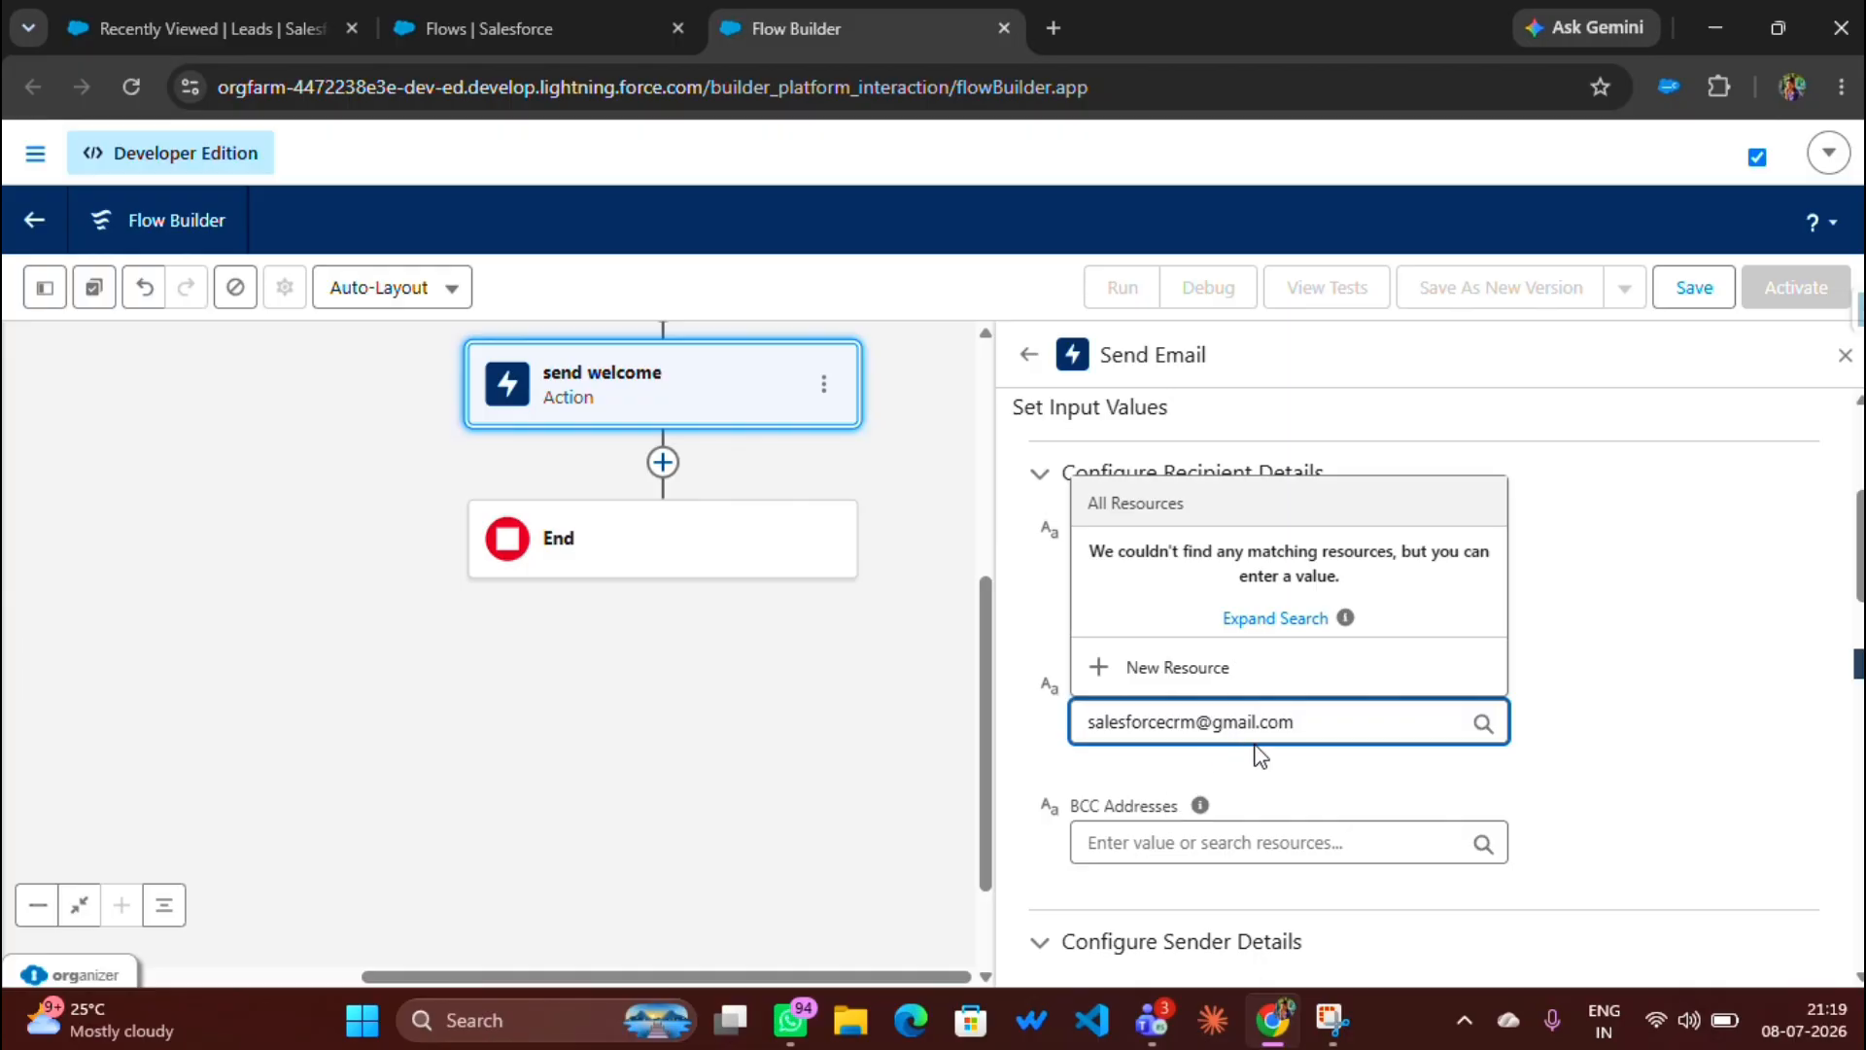
{"action": "left_click", "coordinate": [1303, 765]}
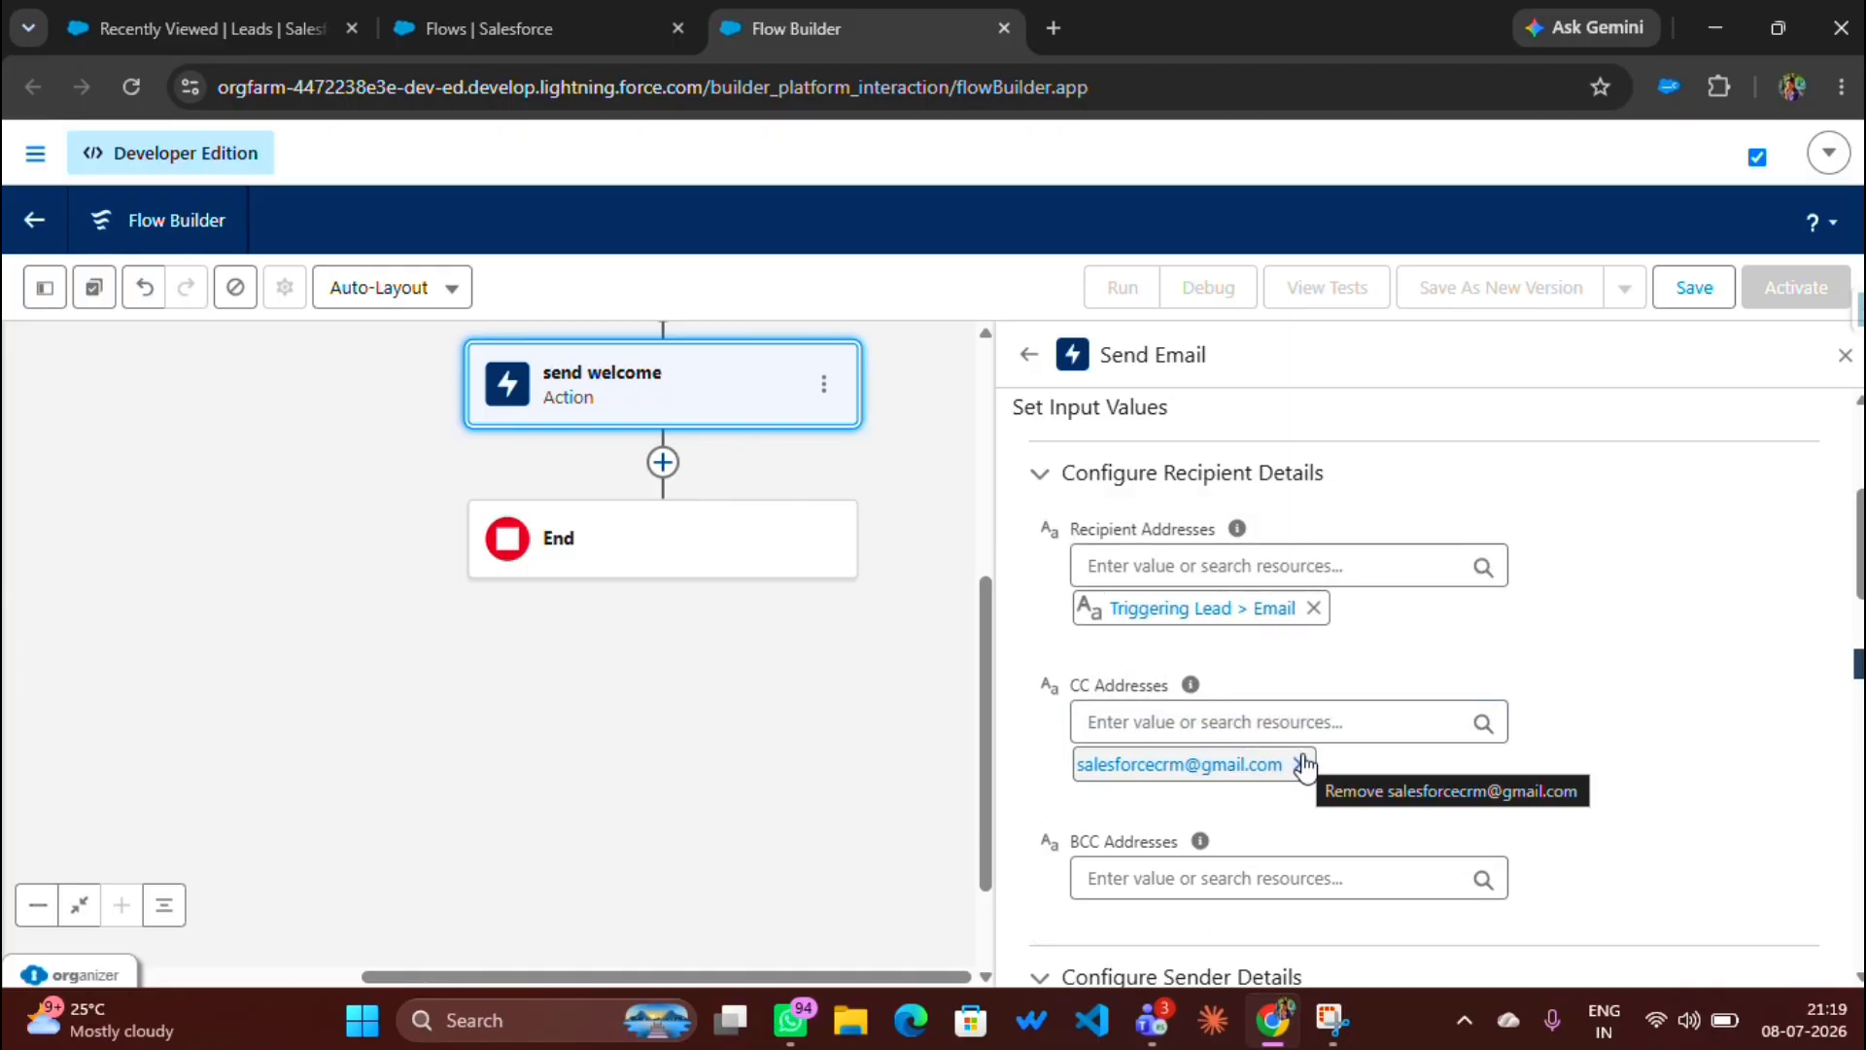
Step: Set the Sender Type to OrgWideEmailAddress
{"action": "scroll", "coordinate": [1299, 754], "scroll_direction": "down", "scroll_amount": 3}
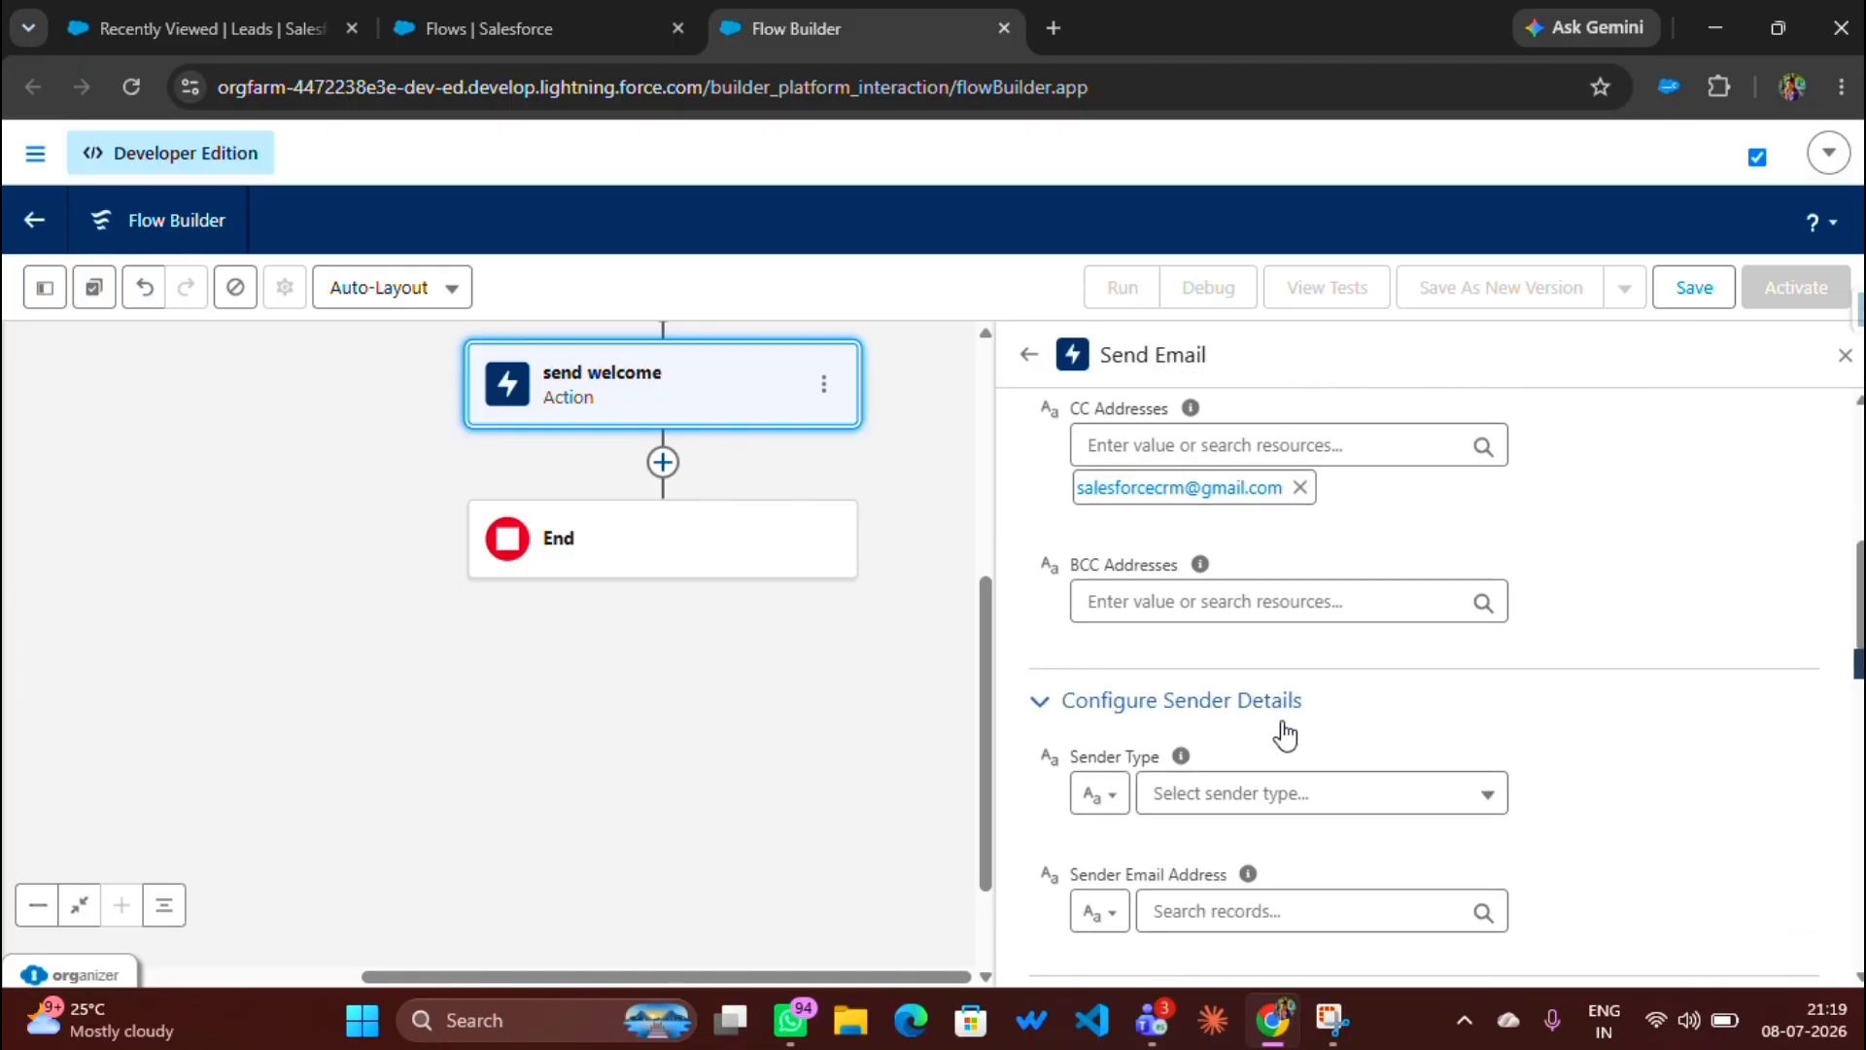
{"action": "scroll", "coordinate": [1279, 734], "scroll_direction": "down", "scroll_amount": 1}
{"action": "left_click", "coordinate": [1236, 671]}
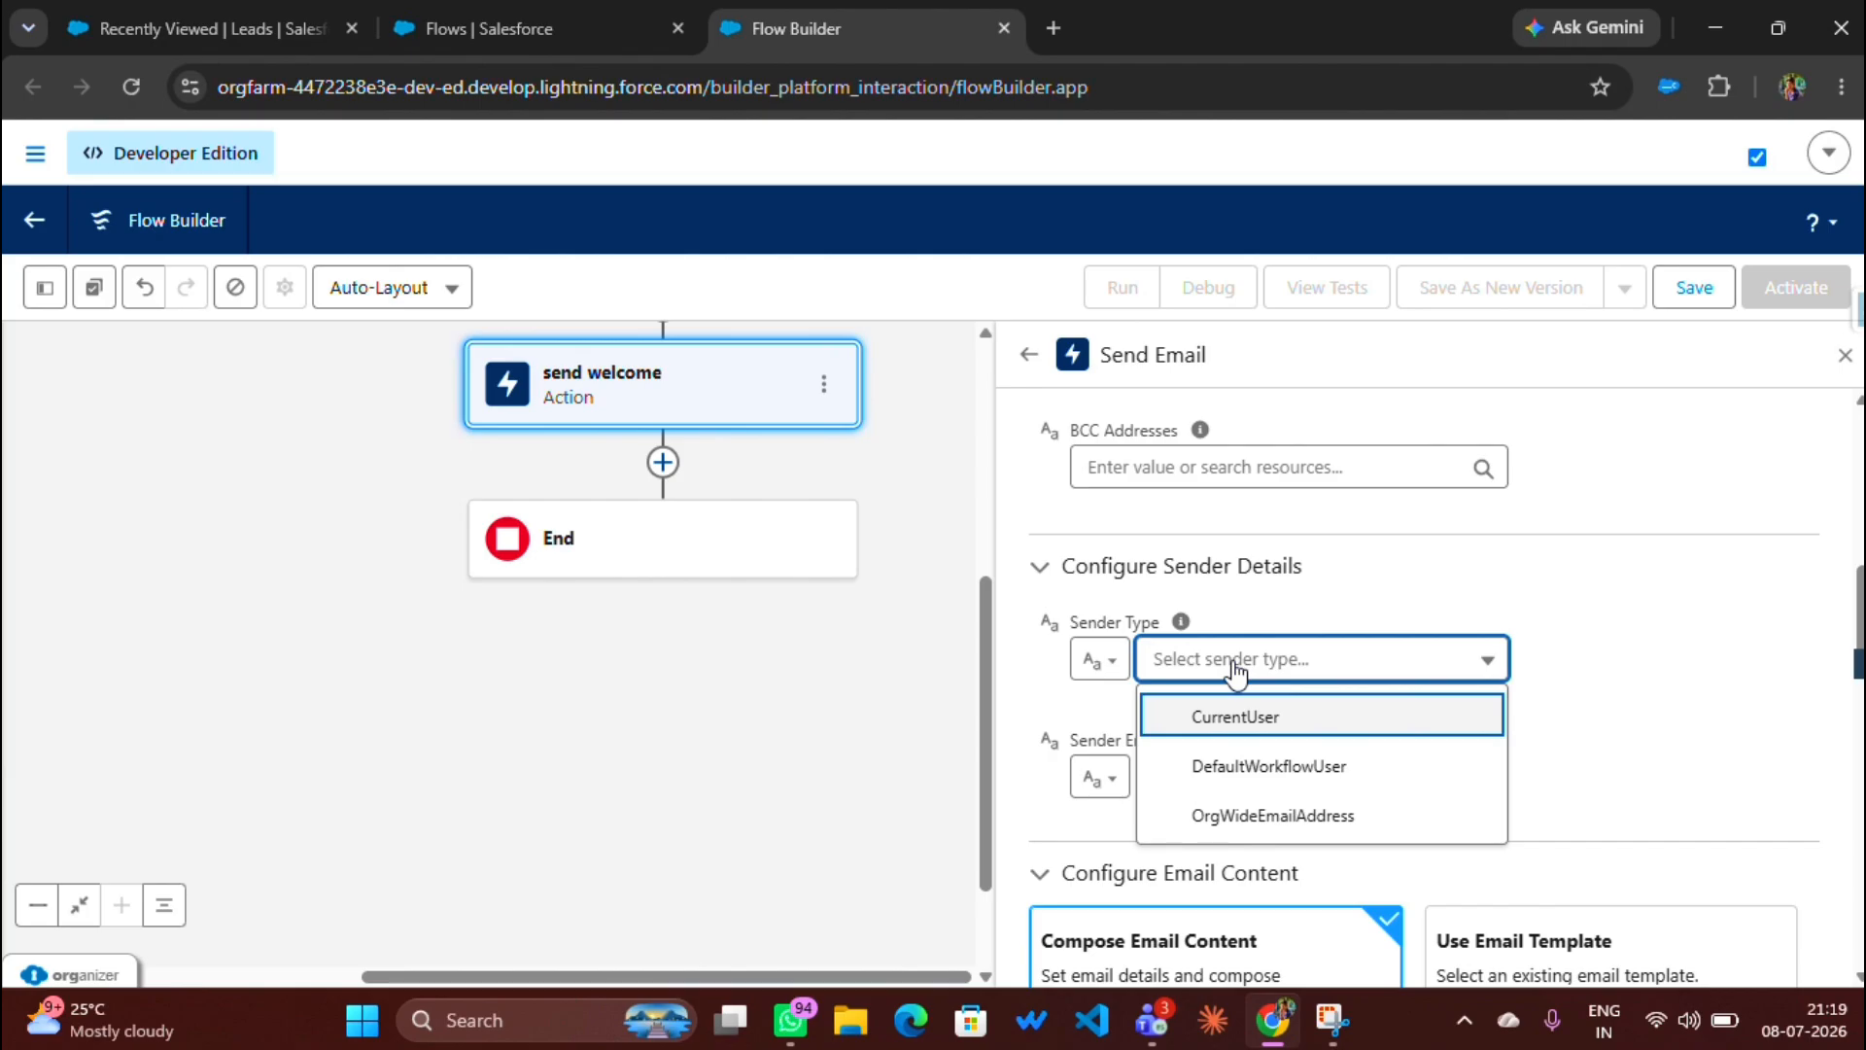
{"action": "left_click", "coordinate": [1296, 819]}
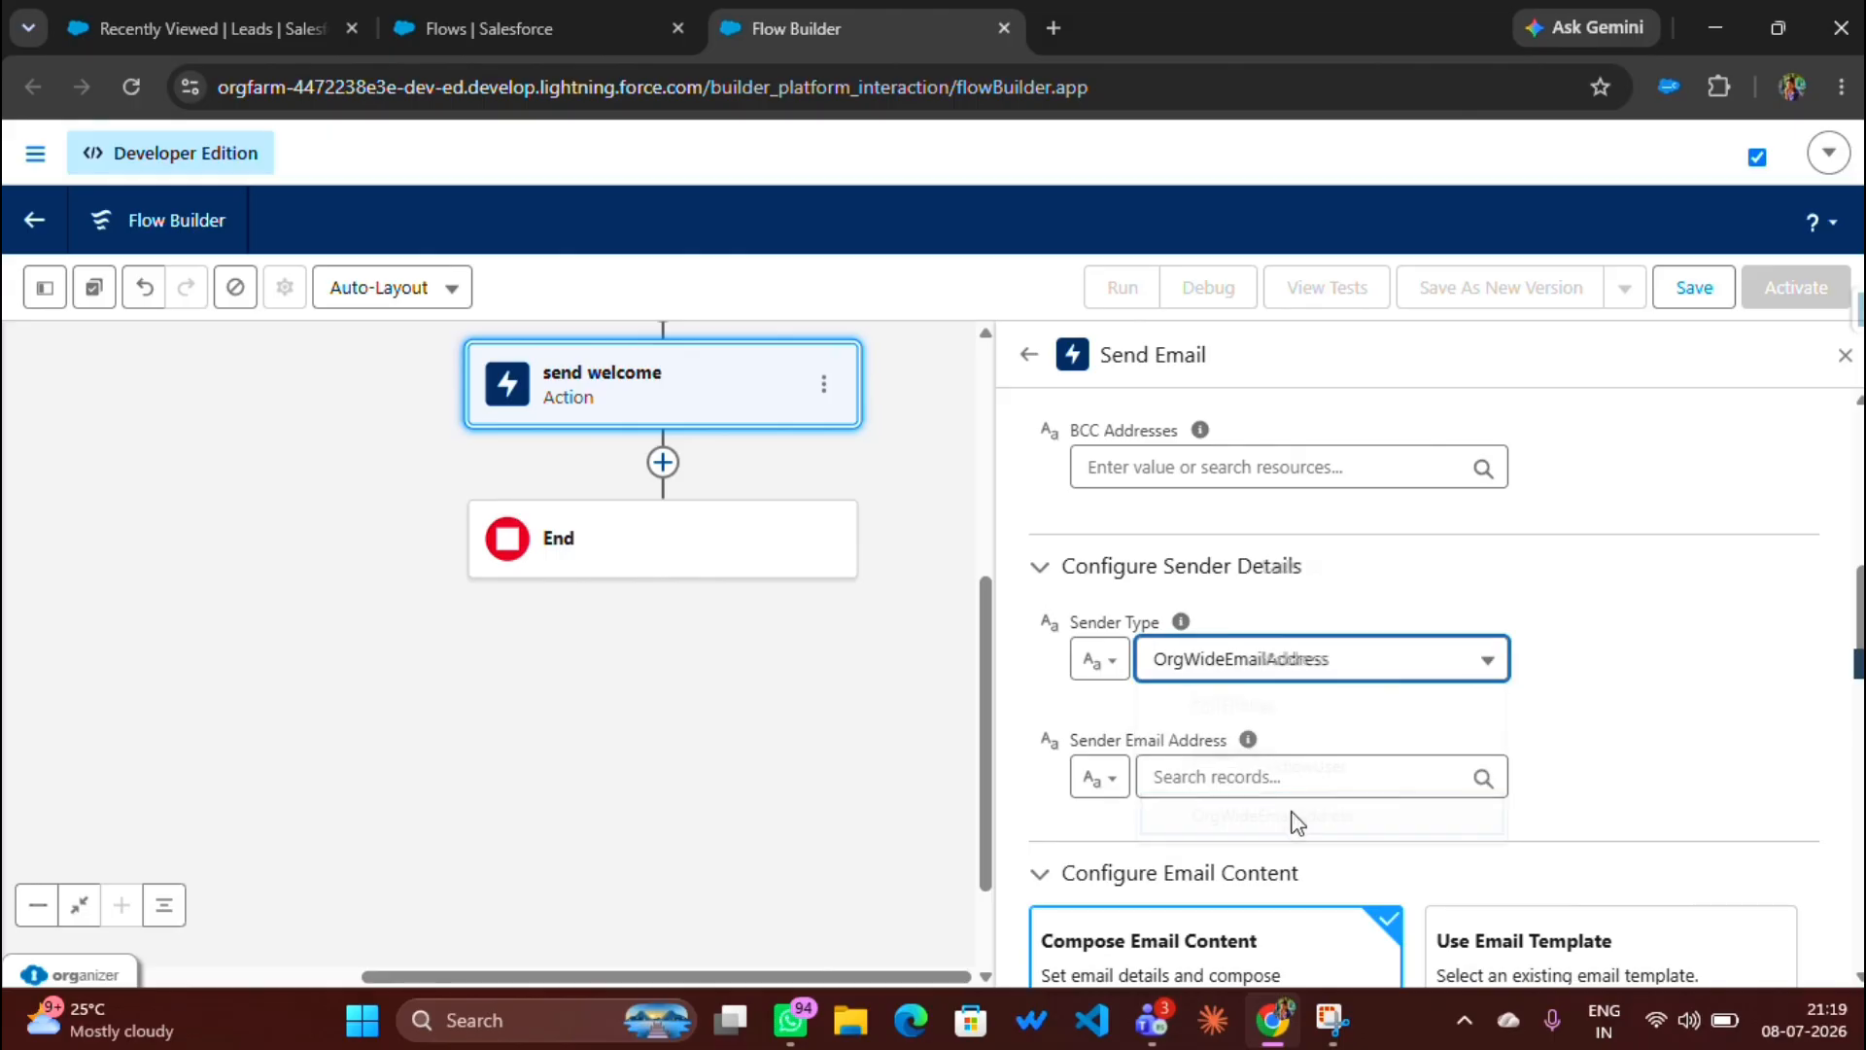
Step: Choose the first listed org-wide address as the Sender Email Address
{"action": "scroll", "coordinate": [1213, 685], "scroll_direction": "down", "scroll_amount": 1}
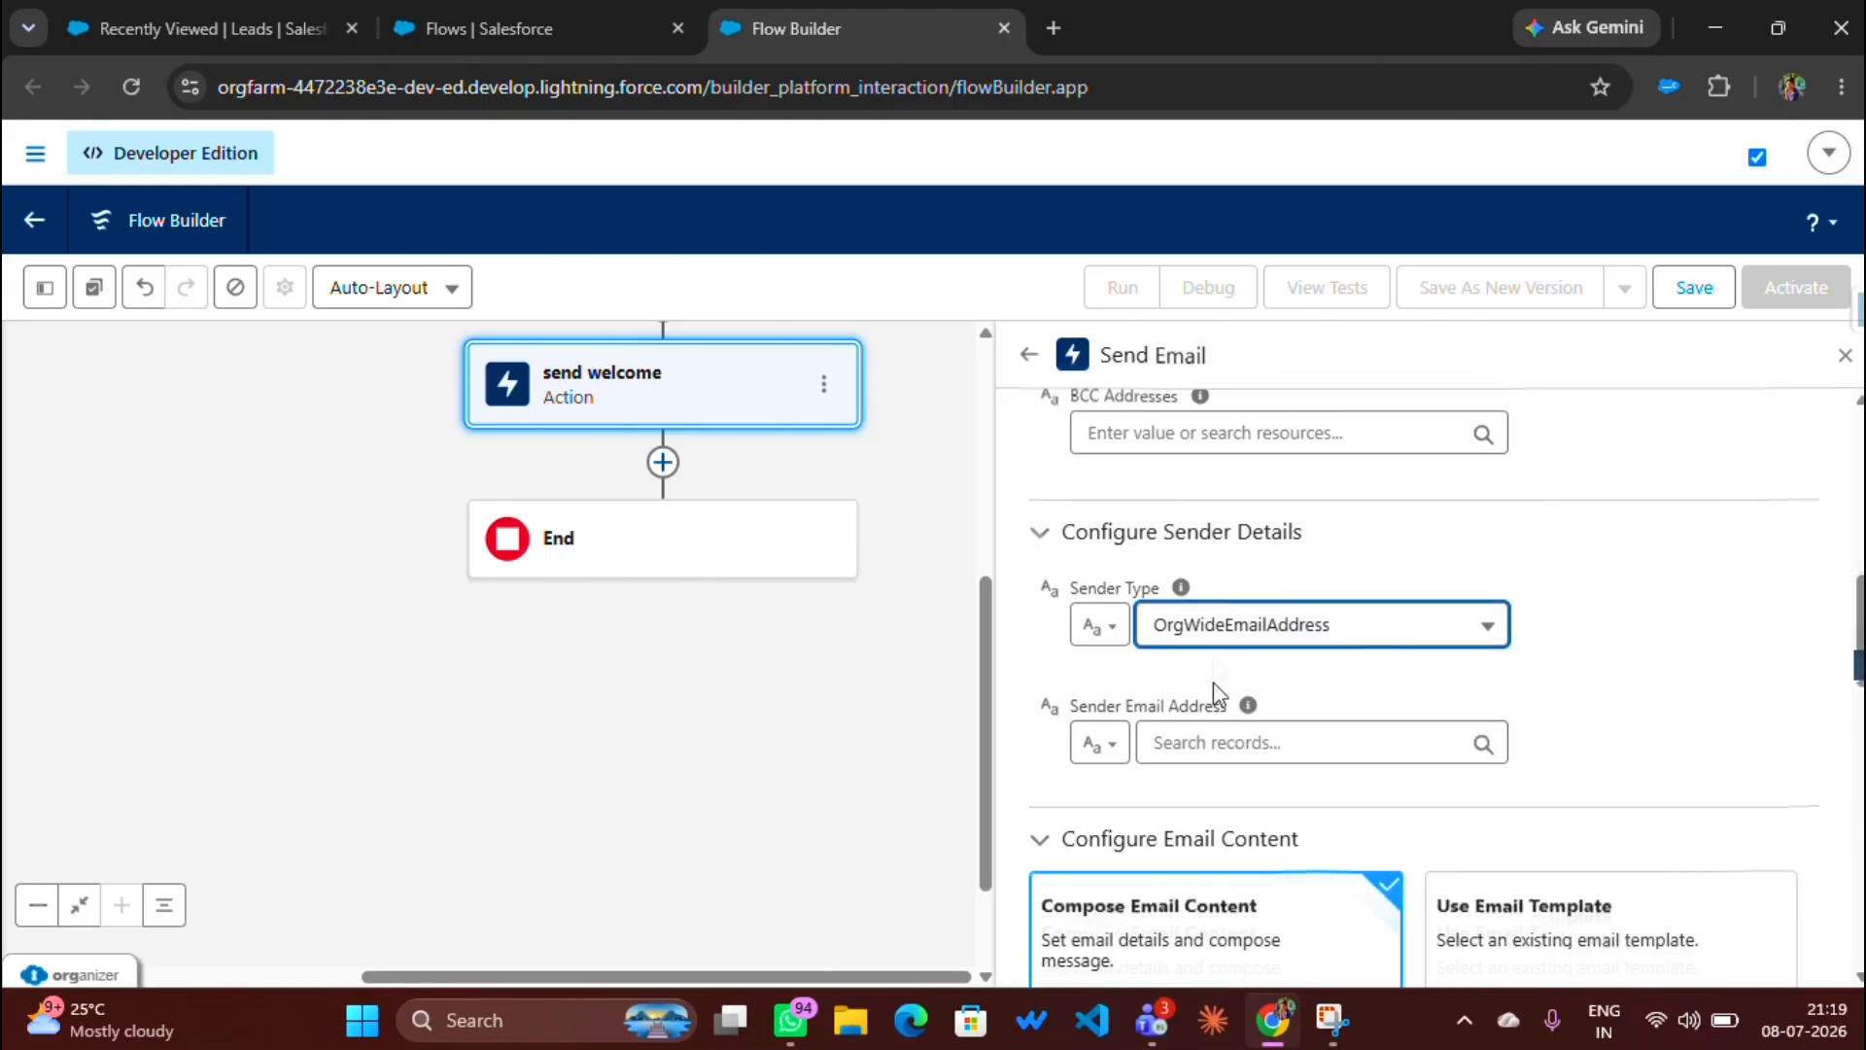
{"action": "scroll", "coordinate": [1213, 681], "scroll_direction": "down", "scroll_amount": 1}
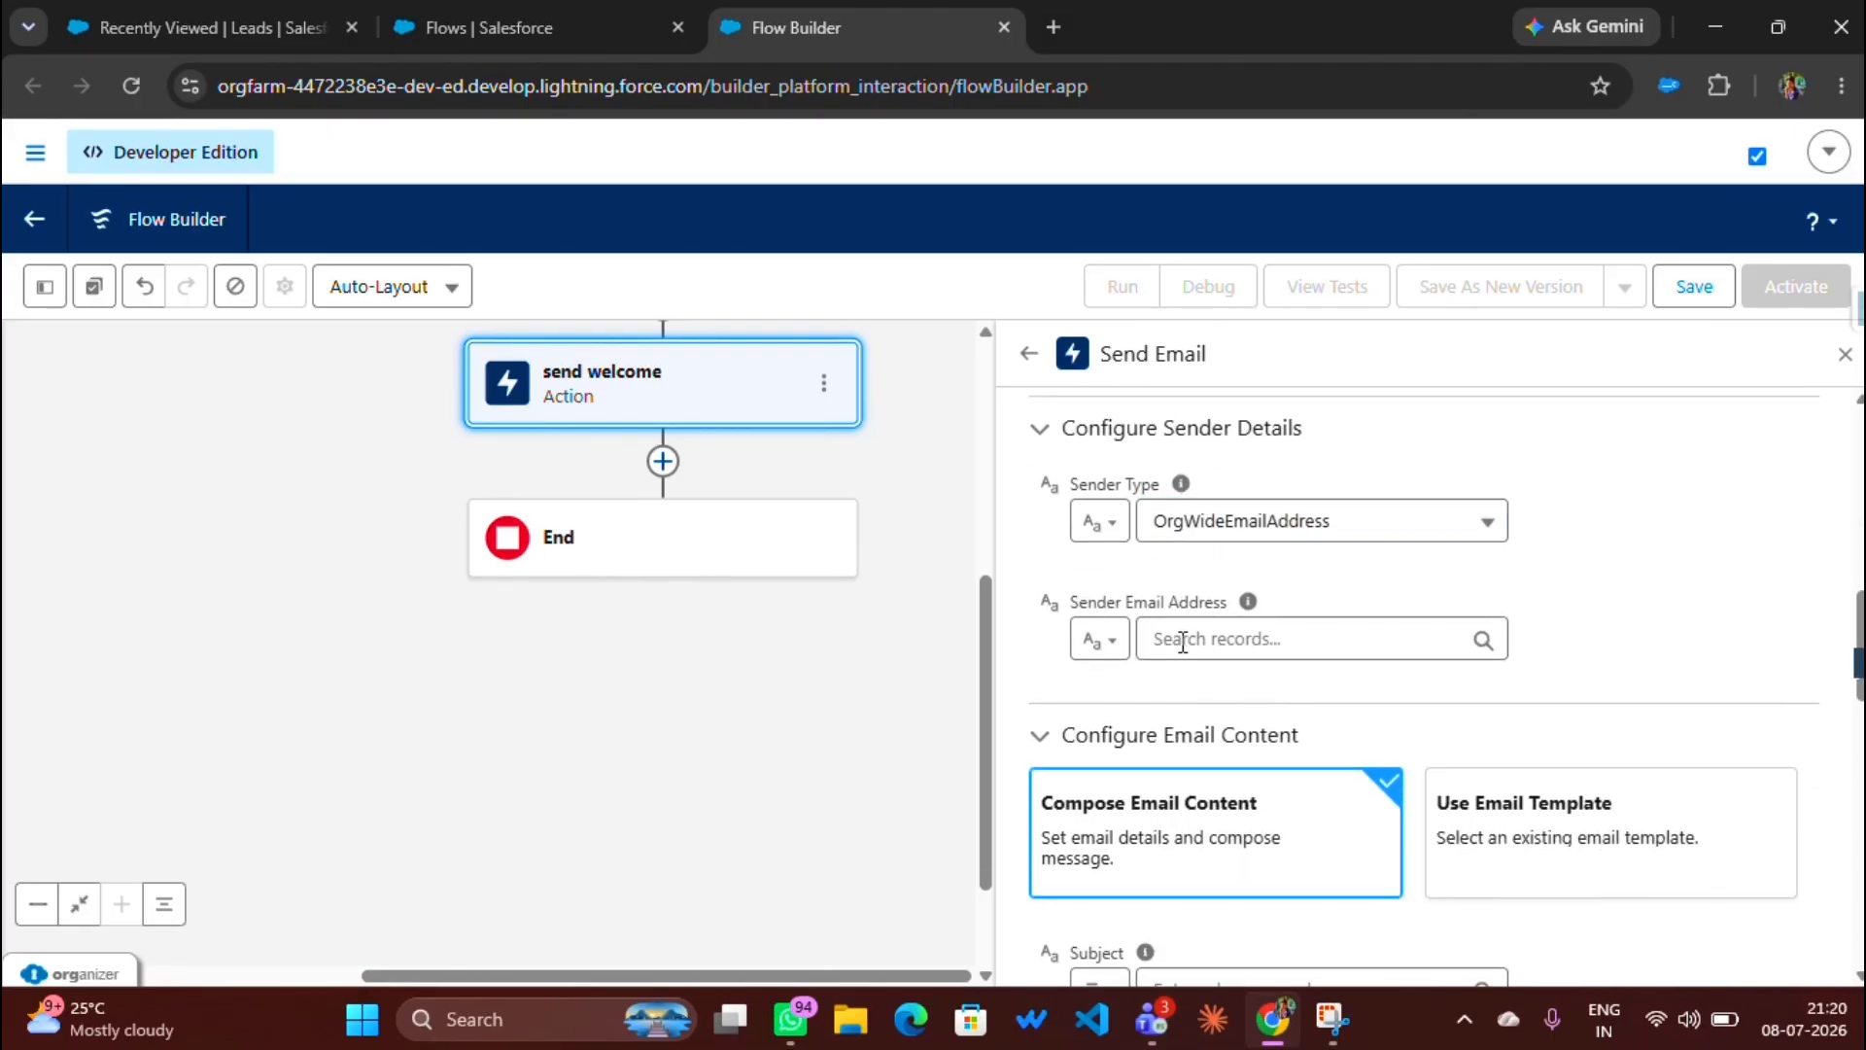
{"action": "left_click", "coordinate": [1182, 643]}
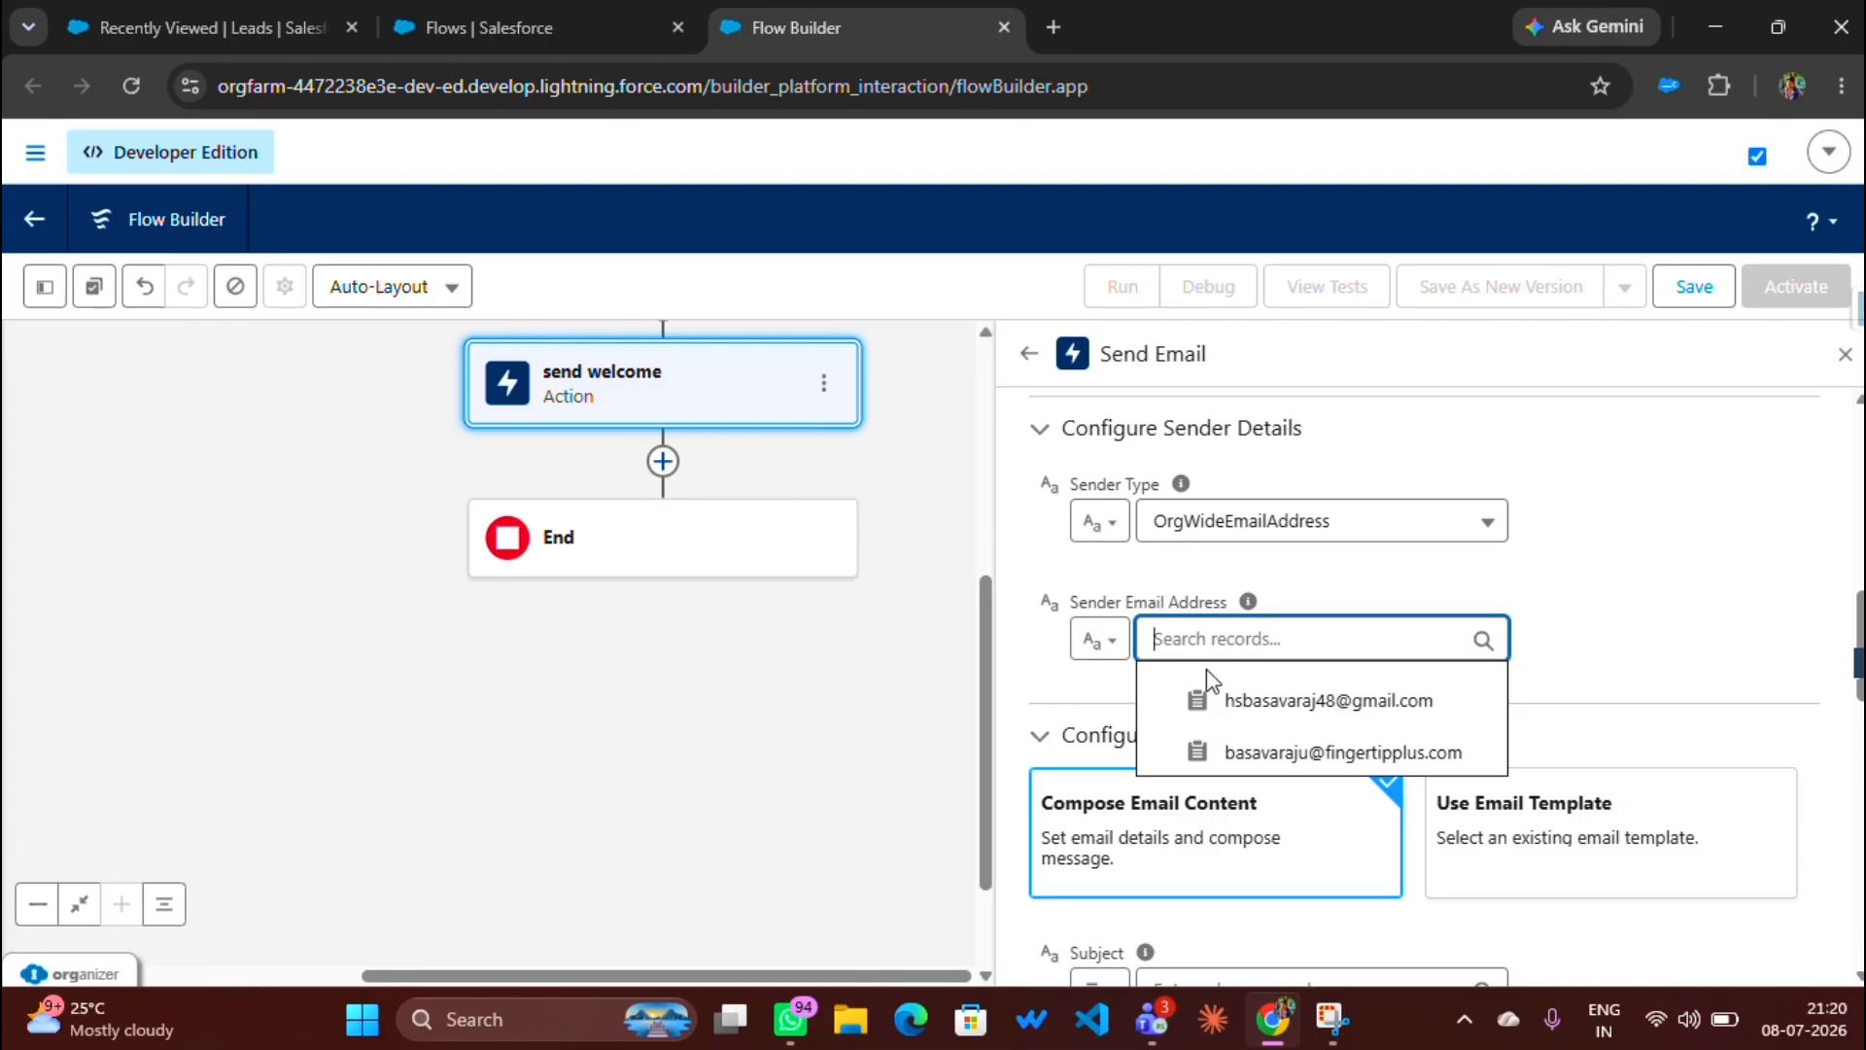
{"action": "left_click", "coordinate": [1258, 700]}
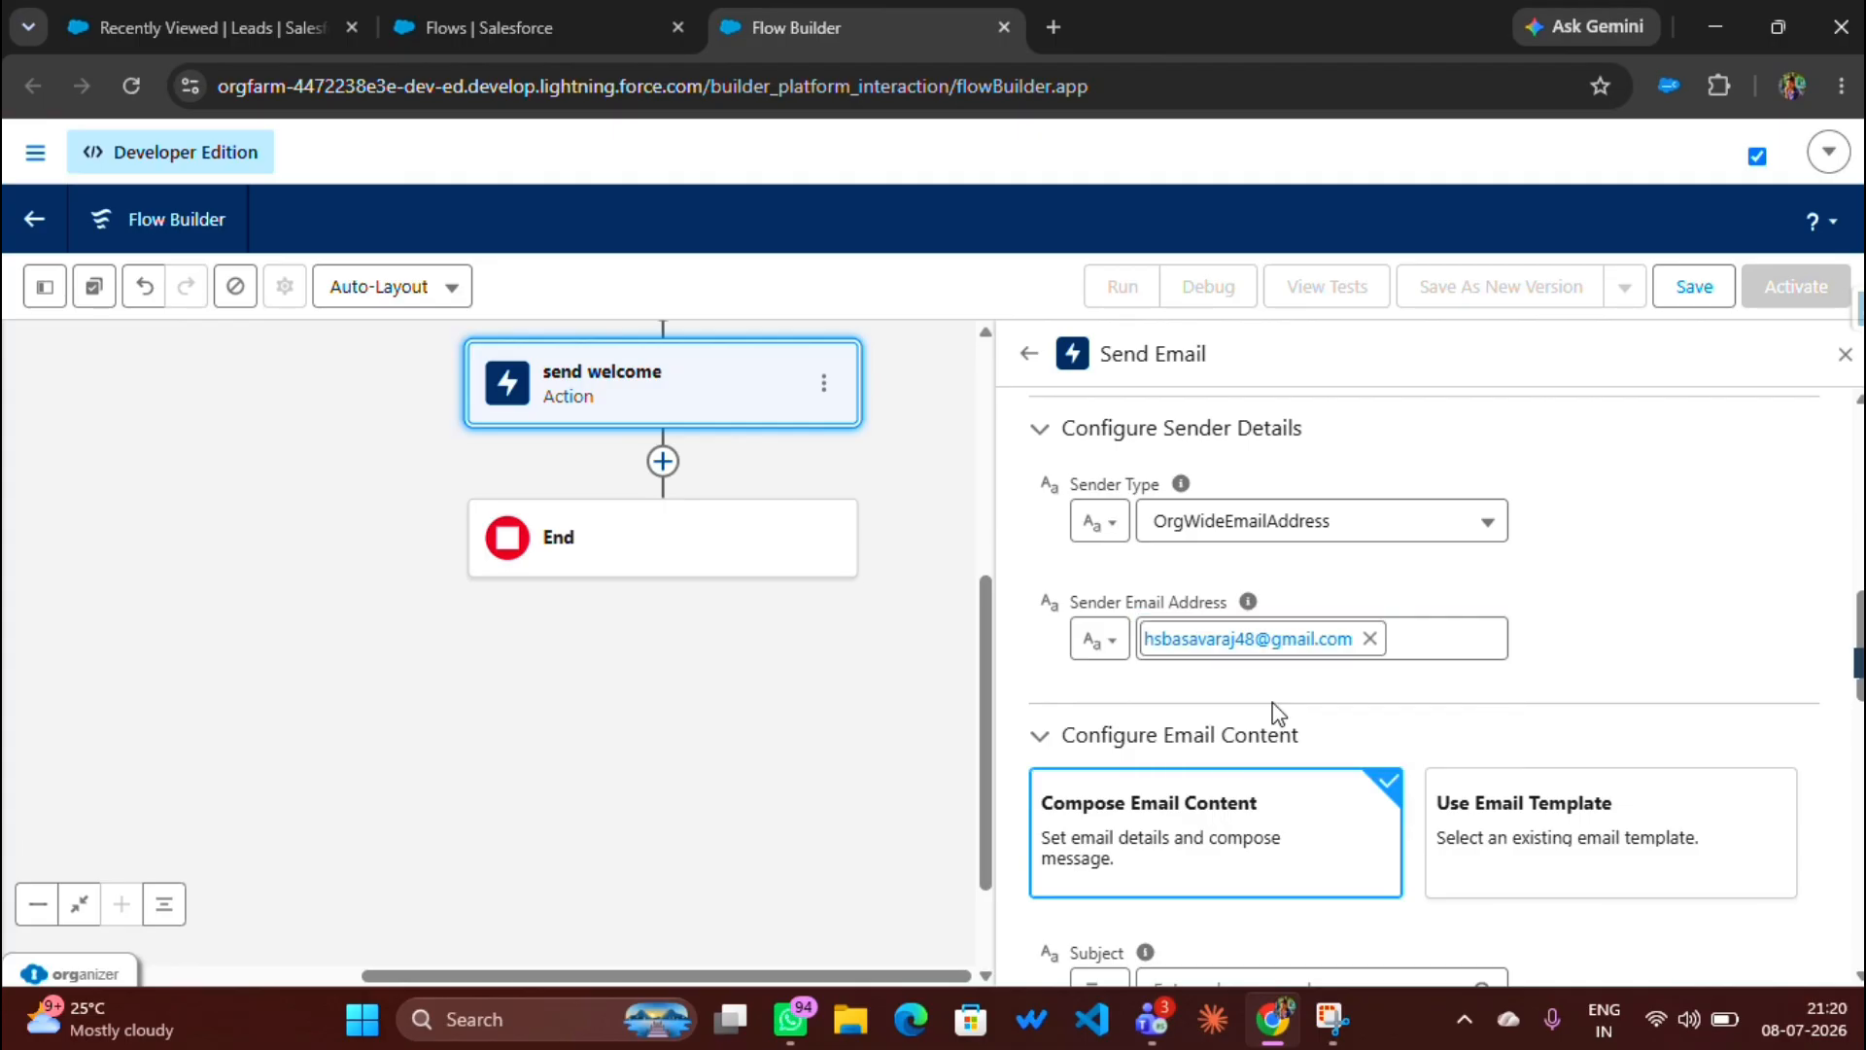
Step: Enter 'welcome to salesforce crm' as the email Subject
{"action": "scroll", "coordinate": [1275, 713], "scroll_direction": "down", "scroll_amount": 4}
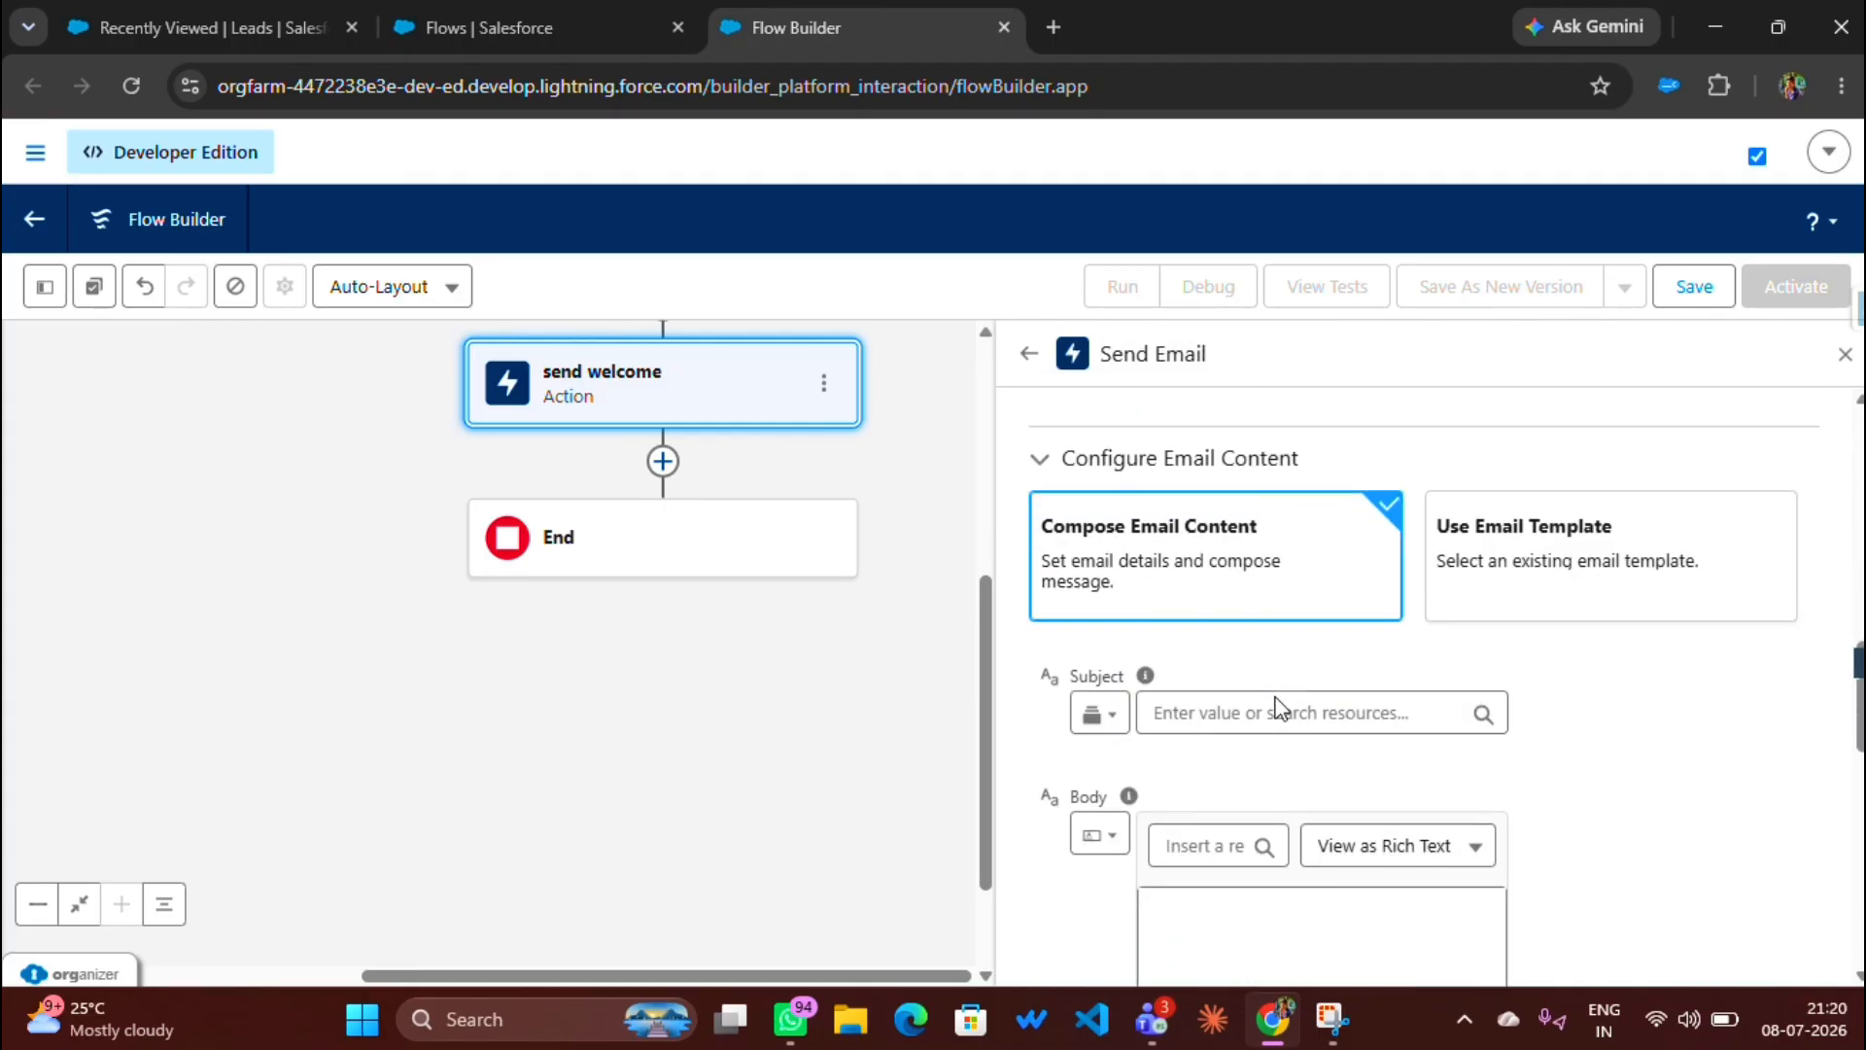
{"action": "left_click", "coordinate": [1242, 578]}
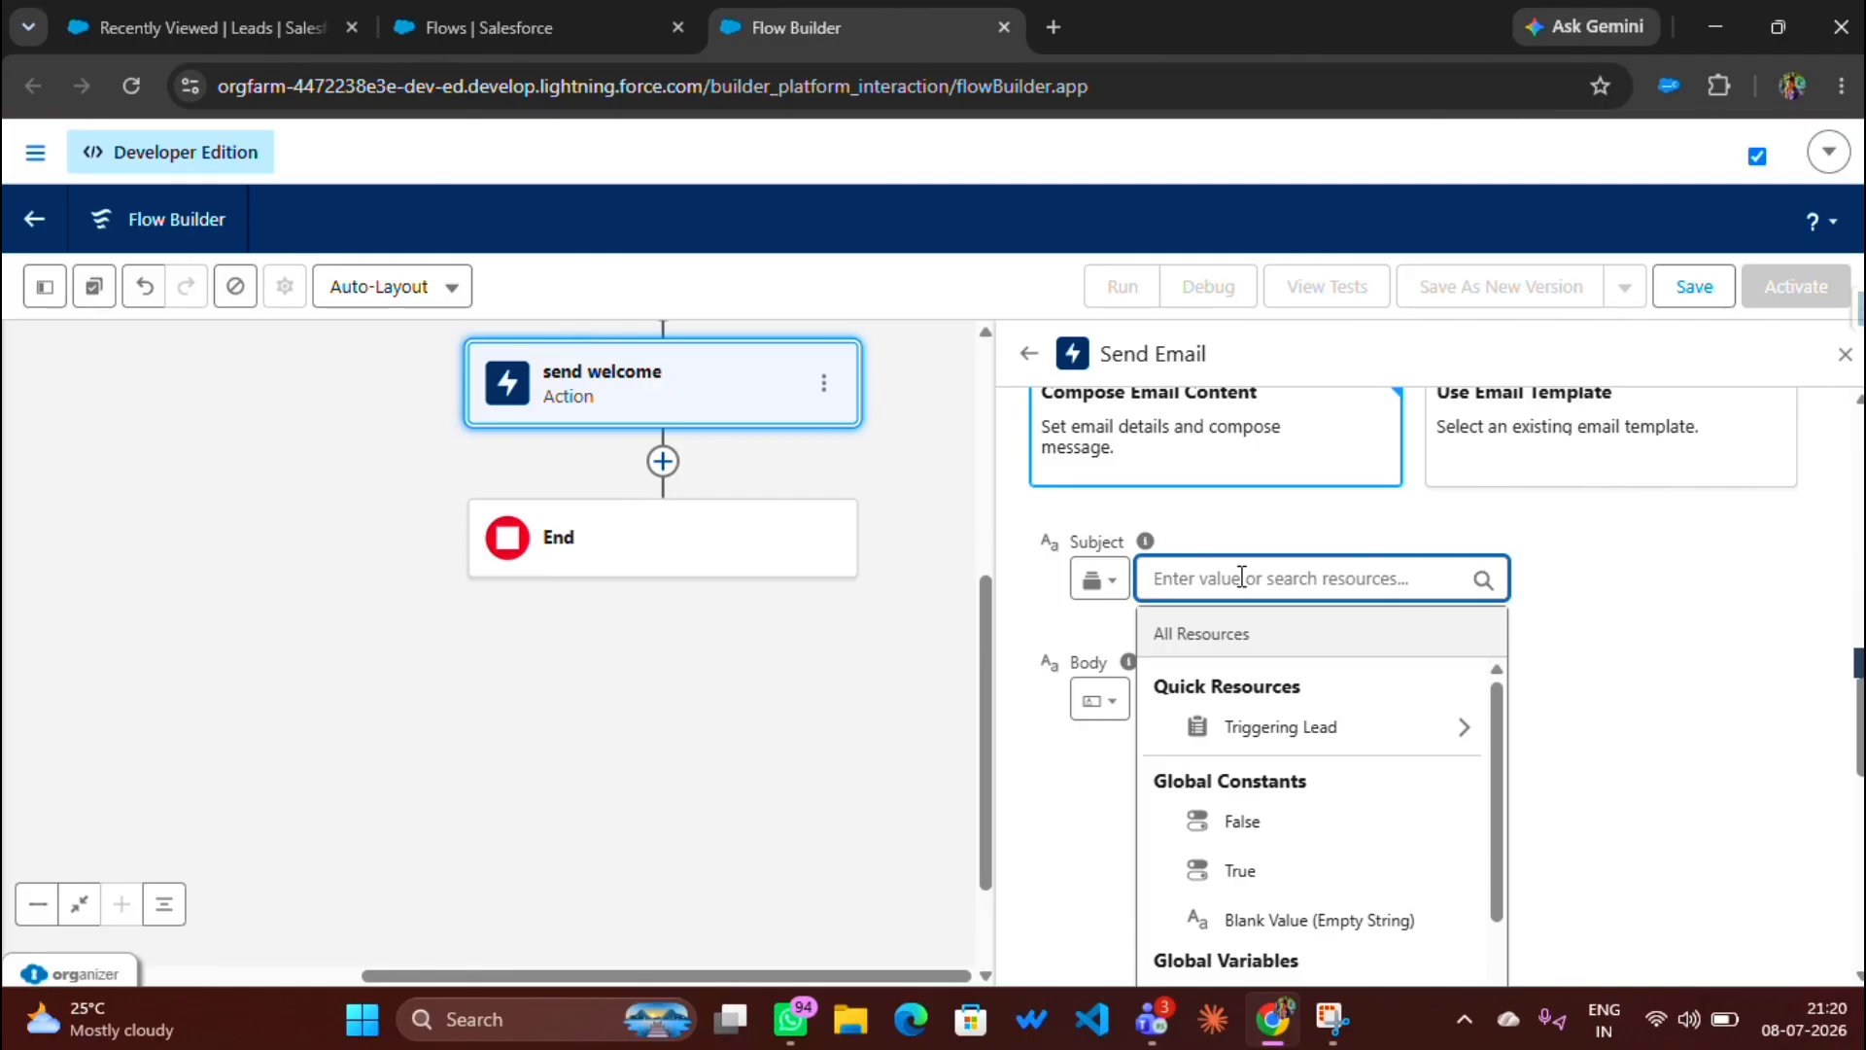
{"action": "type", "text": "w"}
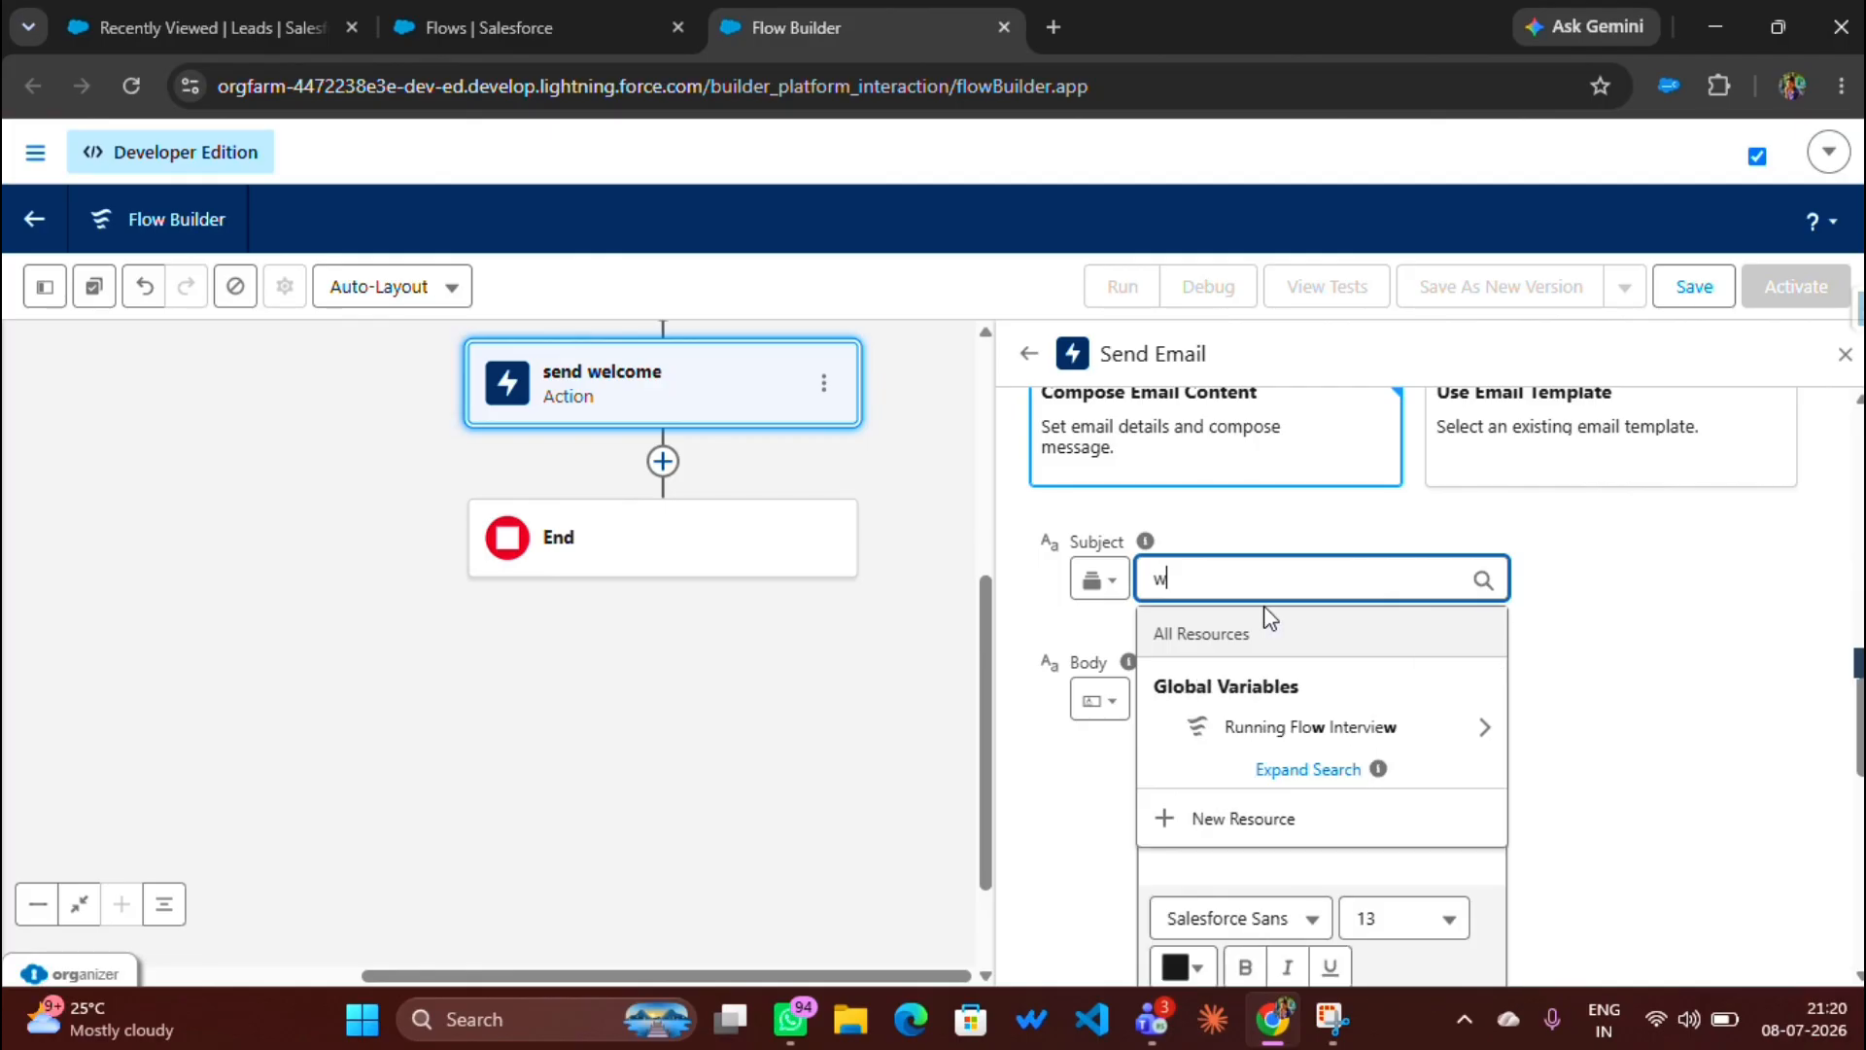
{"action": "type", "text": "elcome "}
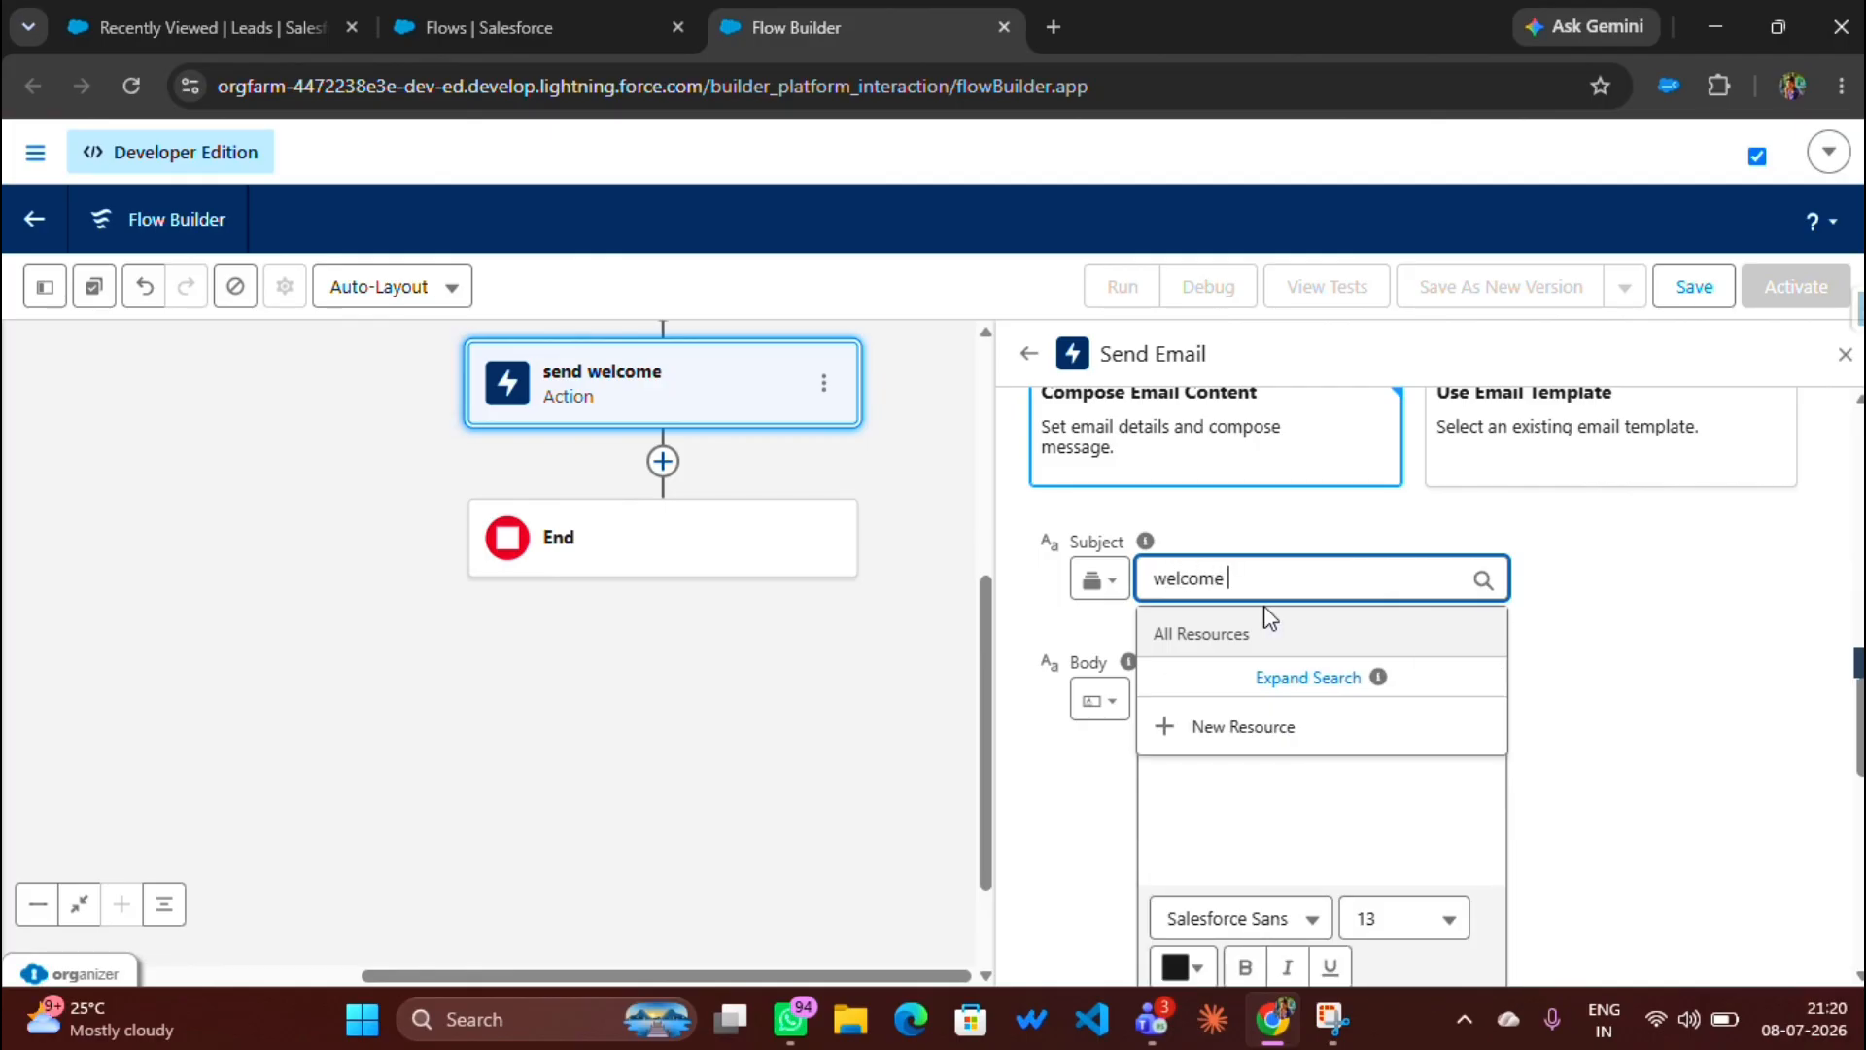
{"action": "type", "text": "to sal"}
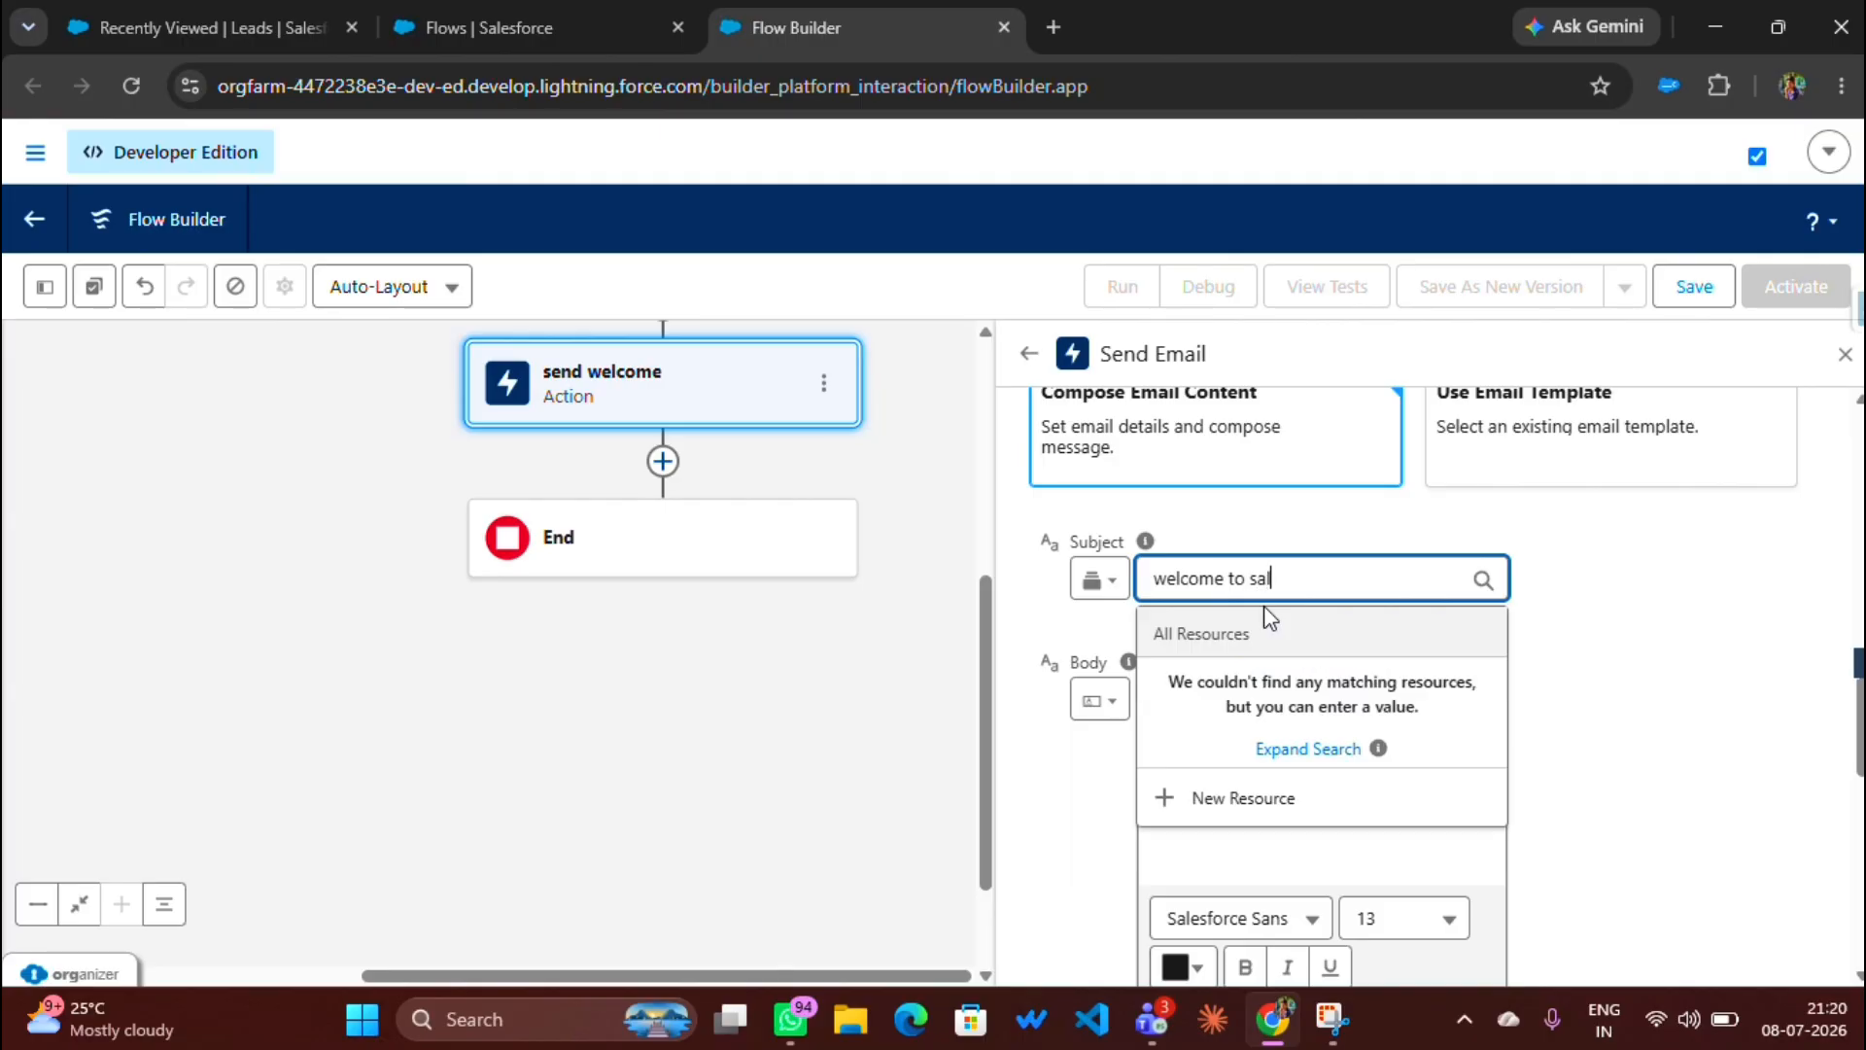
{"action": "type", "text": "esforce crm"}
{"action": "left_click", "coordinate": [1064, 783]}
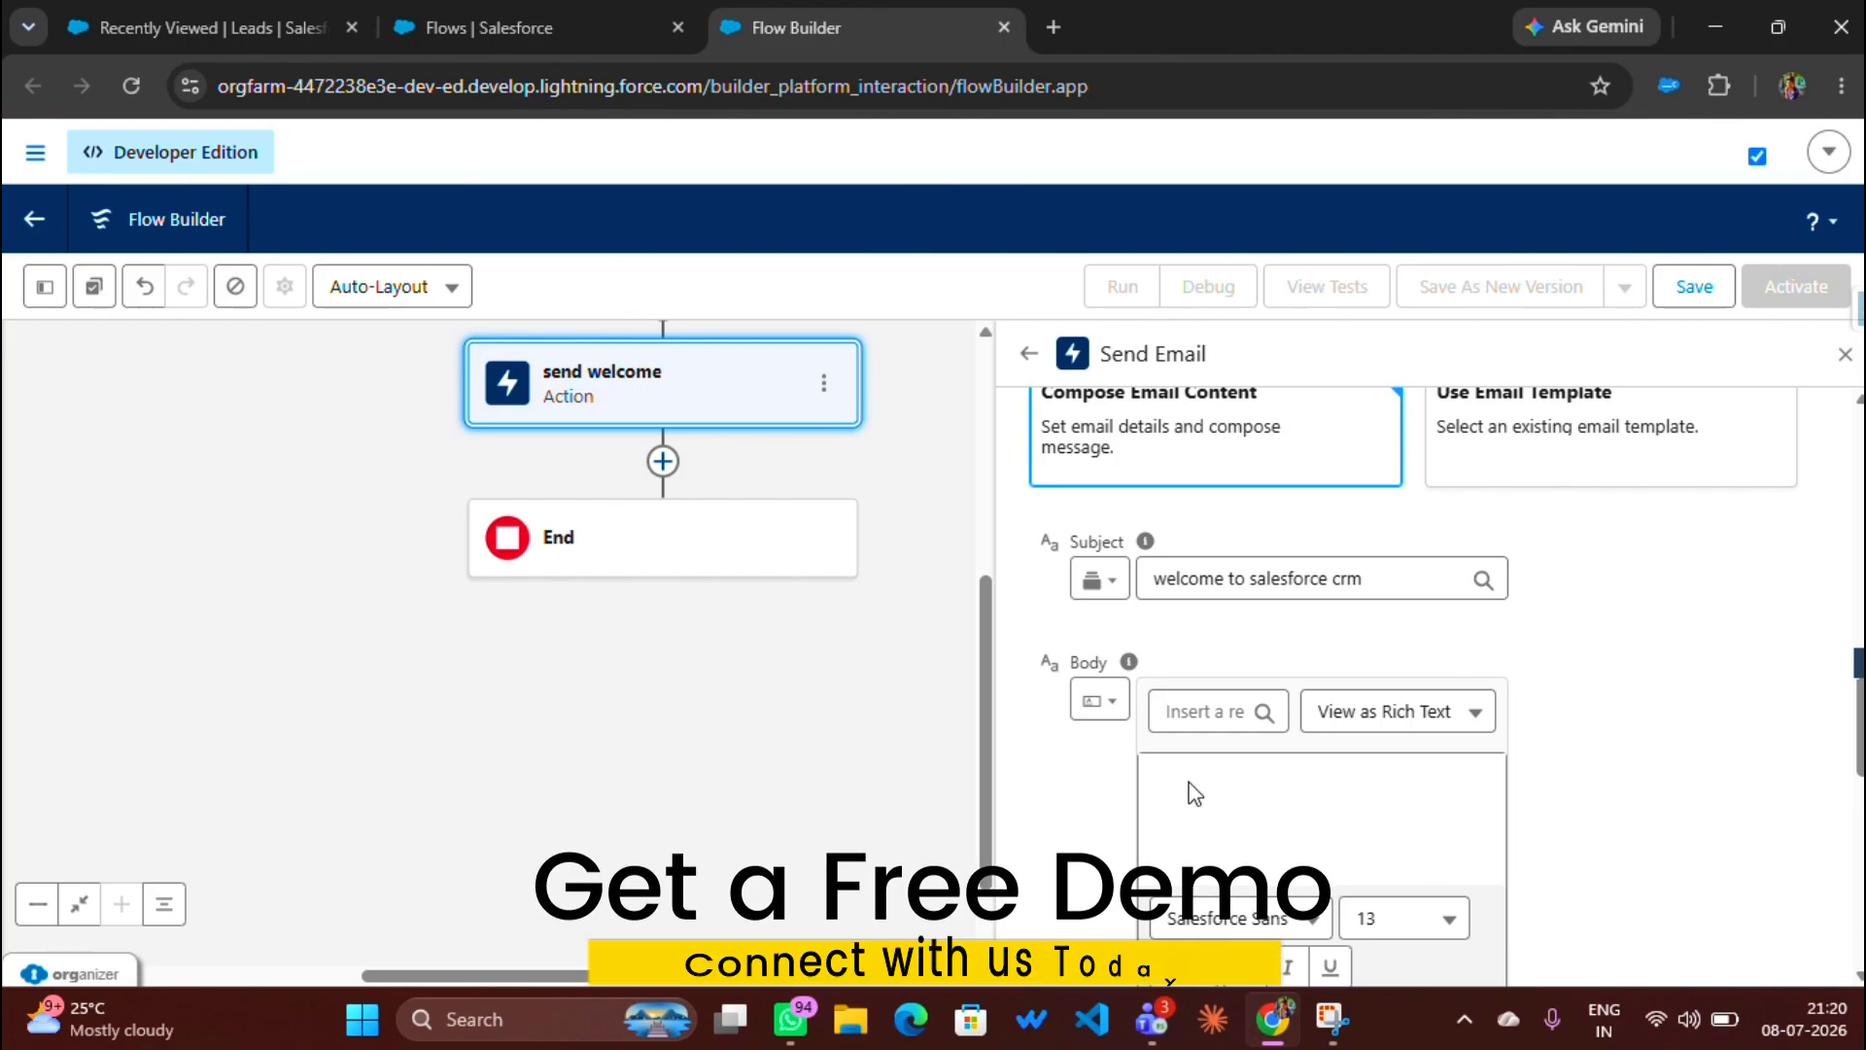
{"action": "scroll", "coordinate": [1194, 792], "scroll_direction": "down", "scroll_amount": 3}
Step: Paste the thank-you body greeting {!$Record.FirstName}, signed ABC Technologies Team, then save the flow
{"action": "left_click", "coordinate": [1219, 507]}
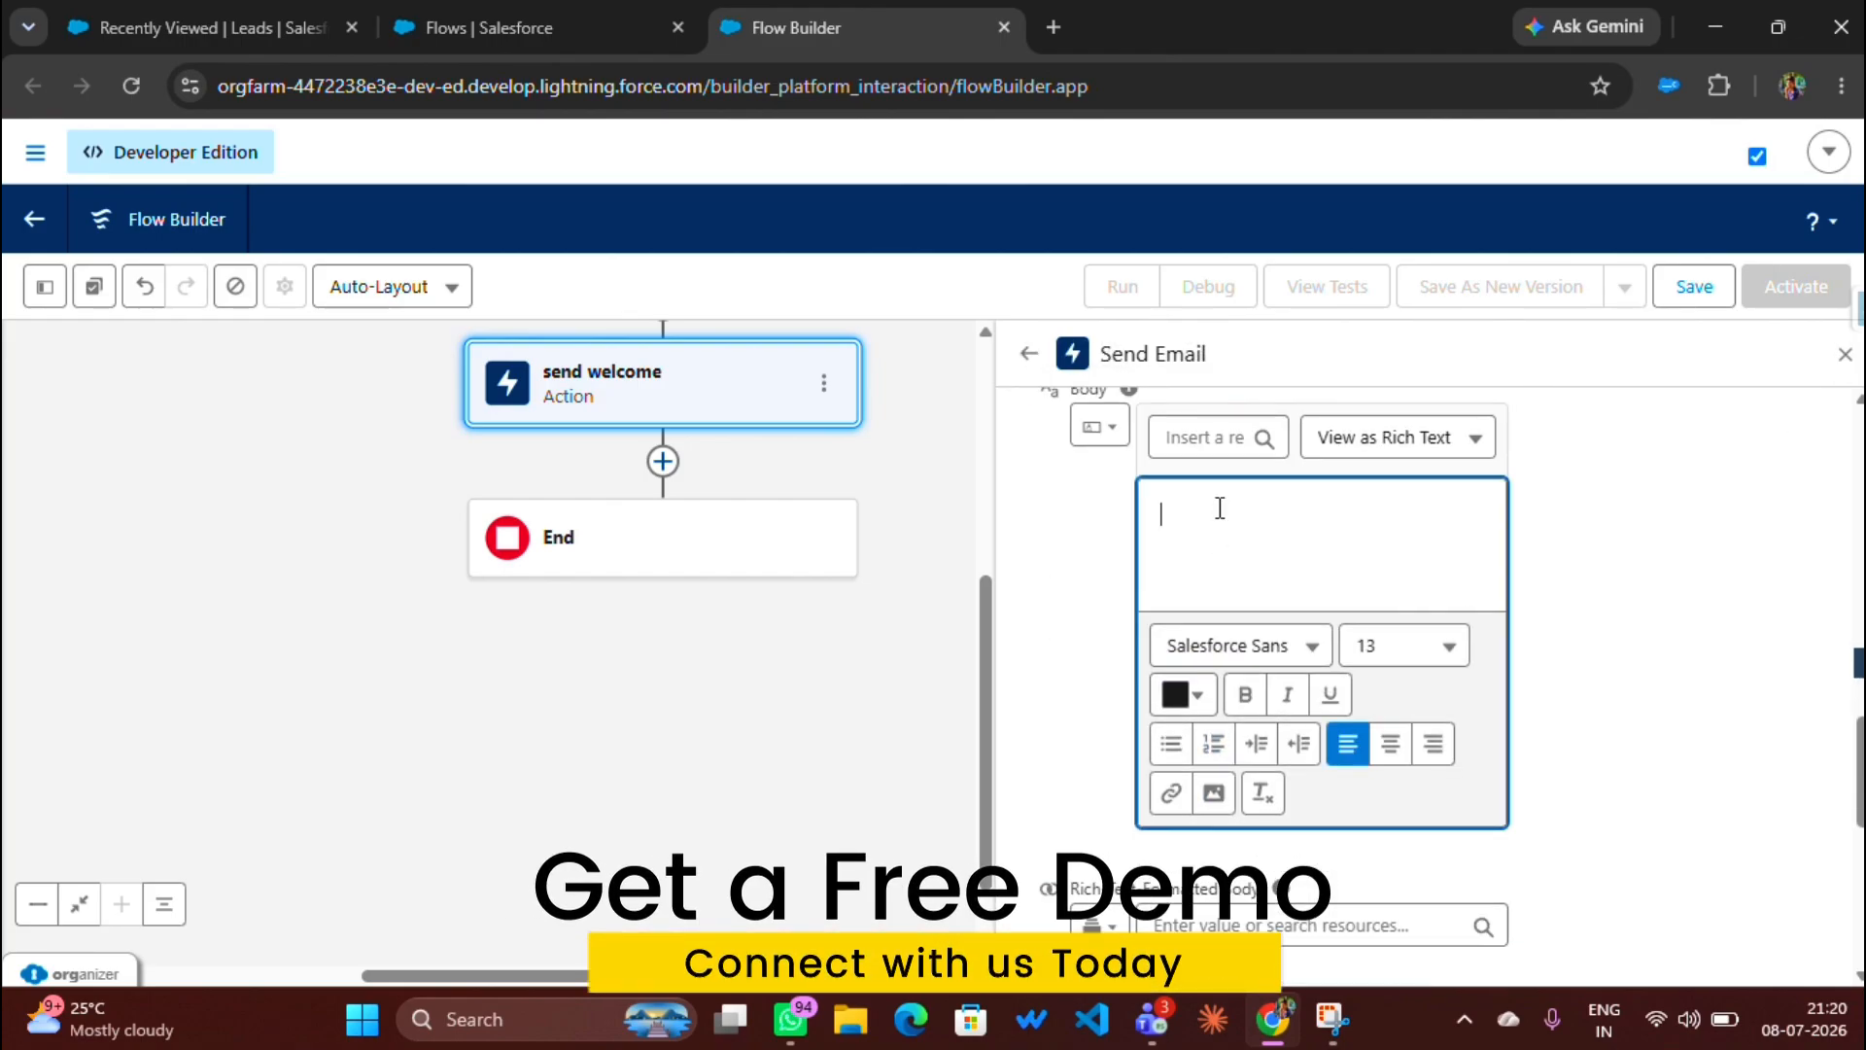
{"action": "type", "text": "Hello {!$Record.FirstName},  Thank you for contacting ABC Technologies.  We have received your request successfully.  One of our sales representatives will contact you shortly.  Thank you,  ABC Technologies Team"}
{"action": "scroll", "coordinate": [1279, 694], "scroll_direction": "up", "scroll_amount": 3}
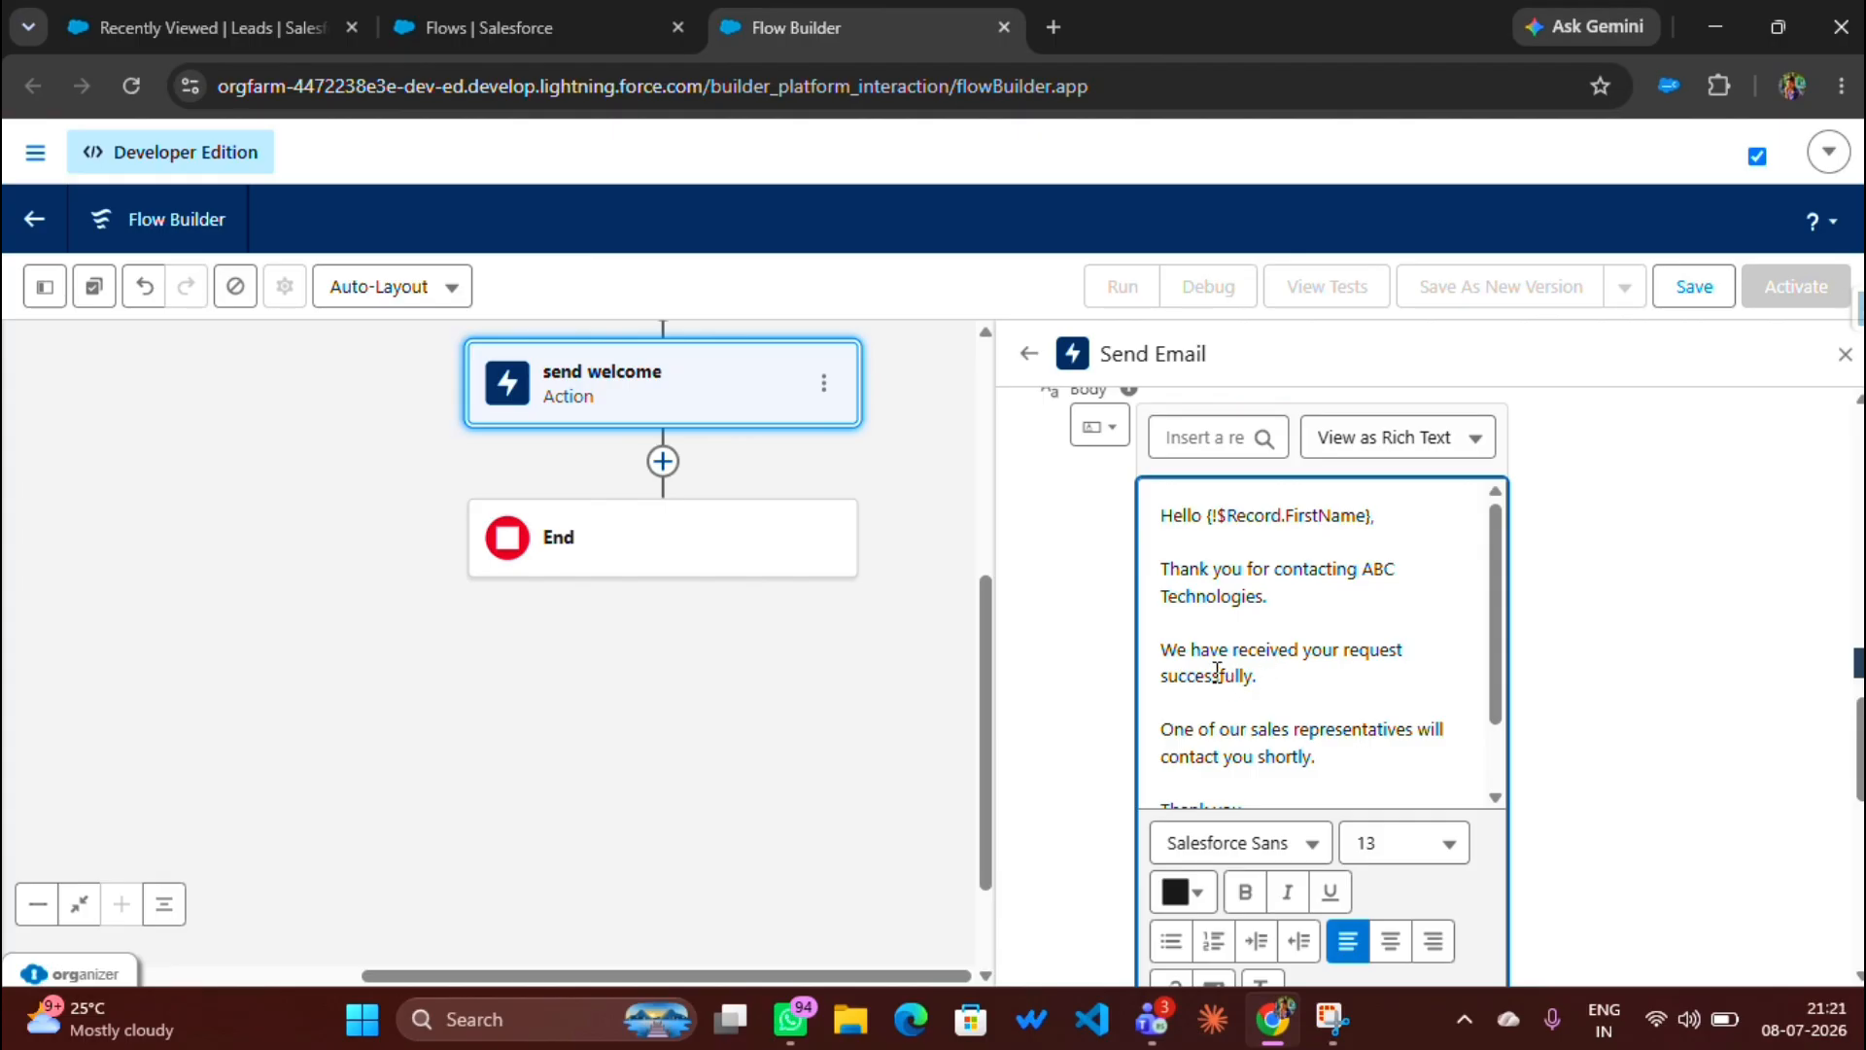
{"action": "scroll", "coordinate": [1257, 680], "scroll_direction": "down", "scroll_amount": 1}
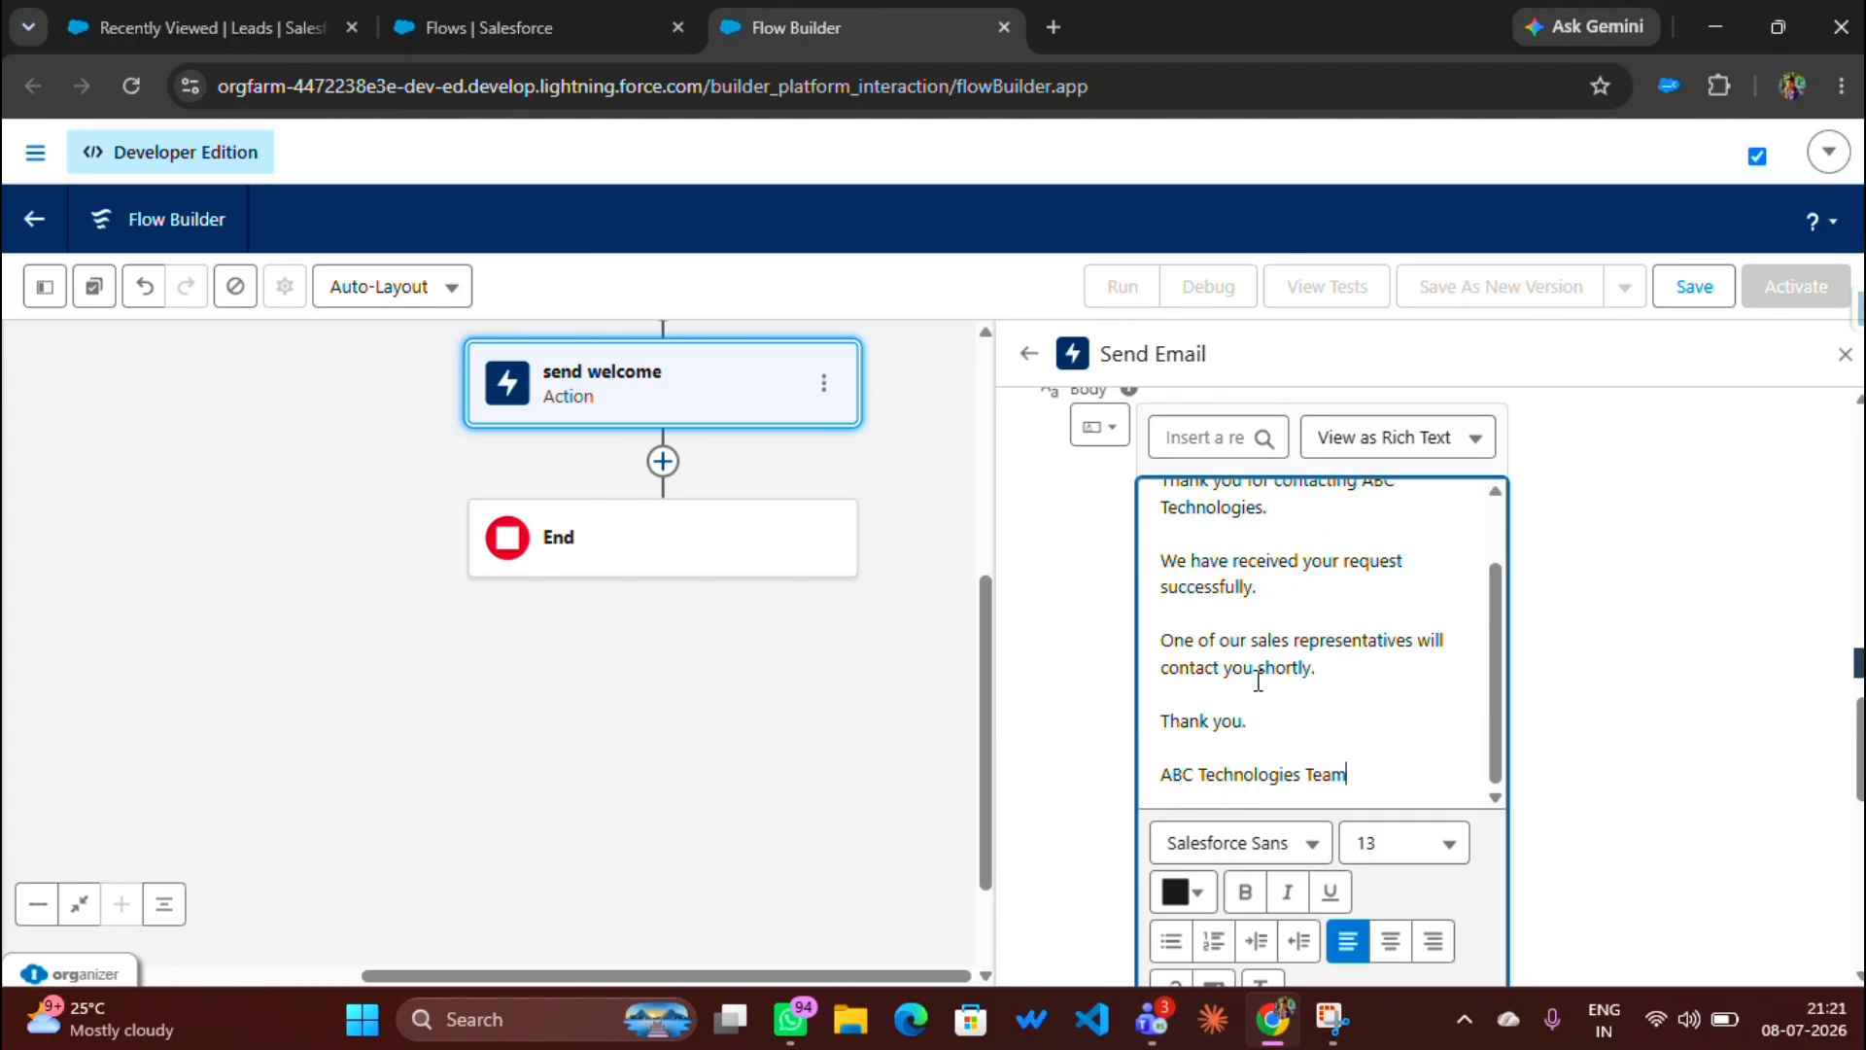
{"action": "scroll", "coordinate": [1257, 681], "scroll_direction": "up", "scroll_amount": 1}
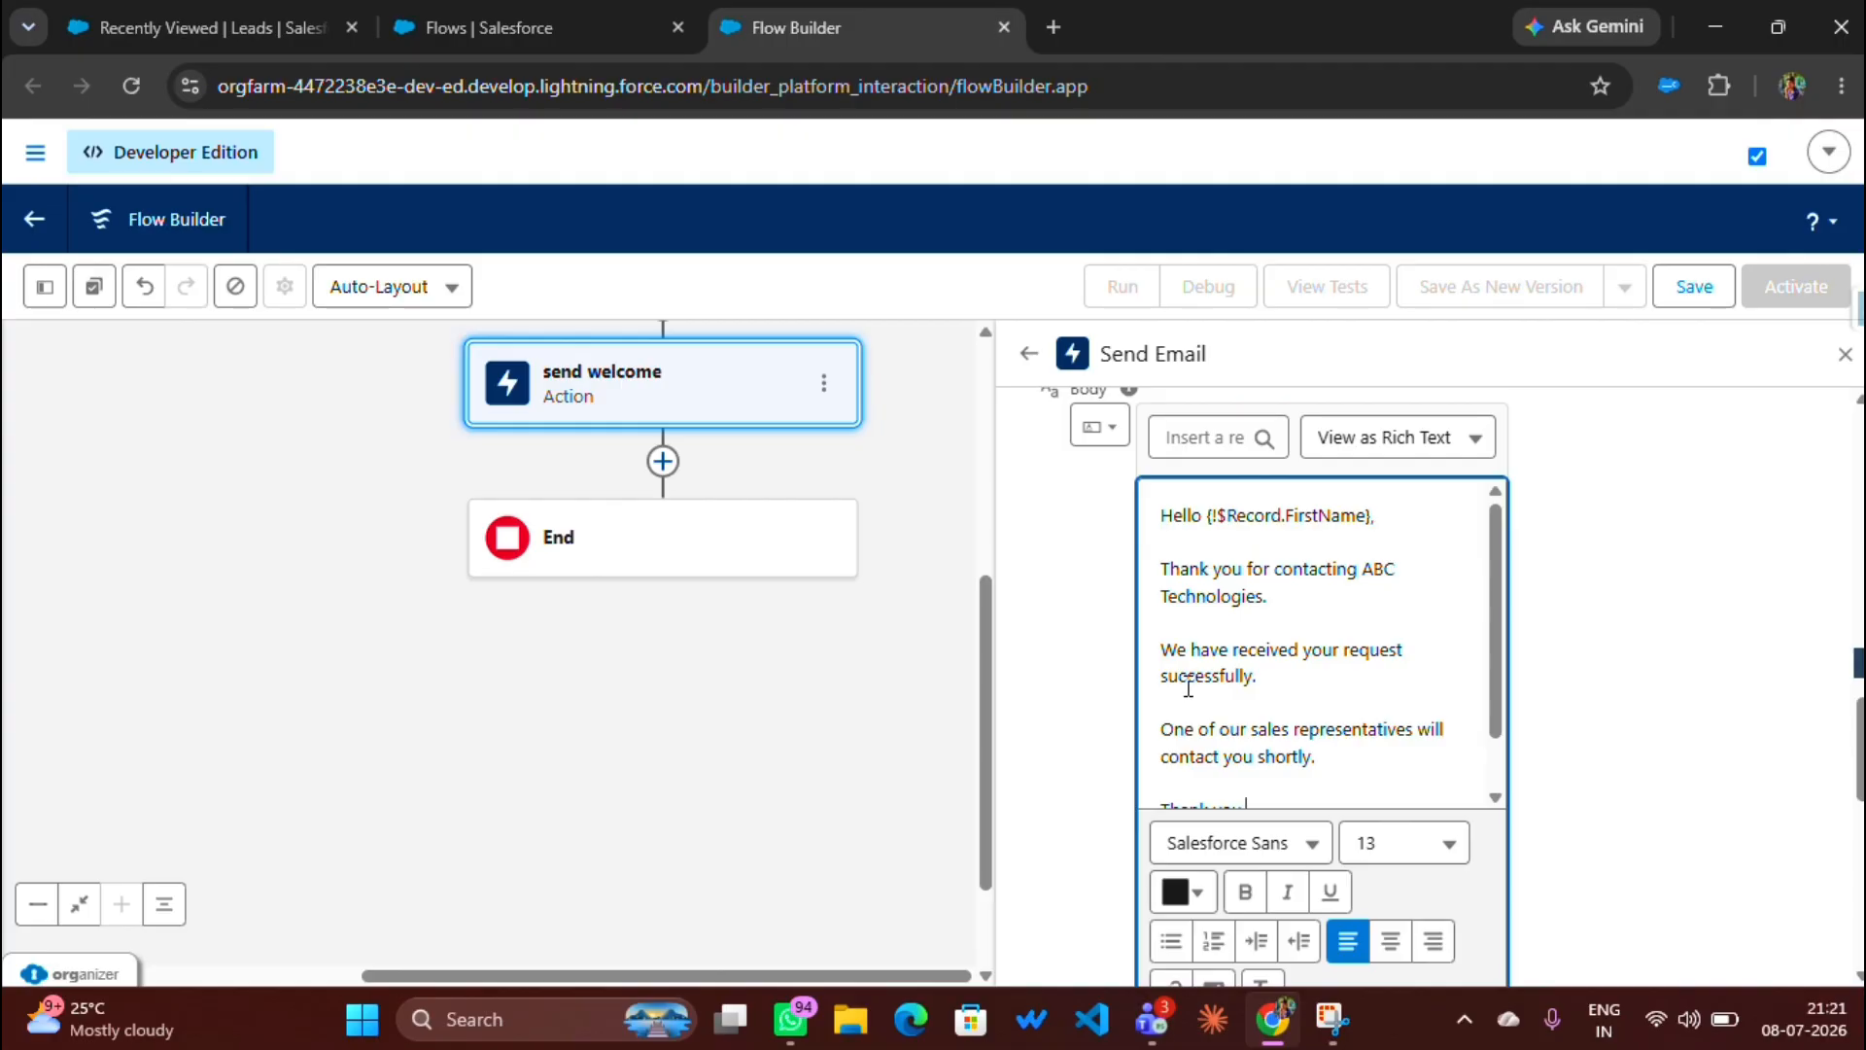
{"action": "scroll", "coordinate": [1188, 685], "scroll_direction": "down", "scroll_amount": 6}
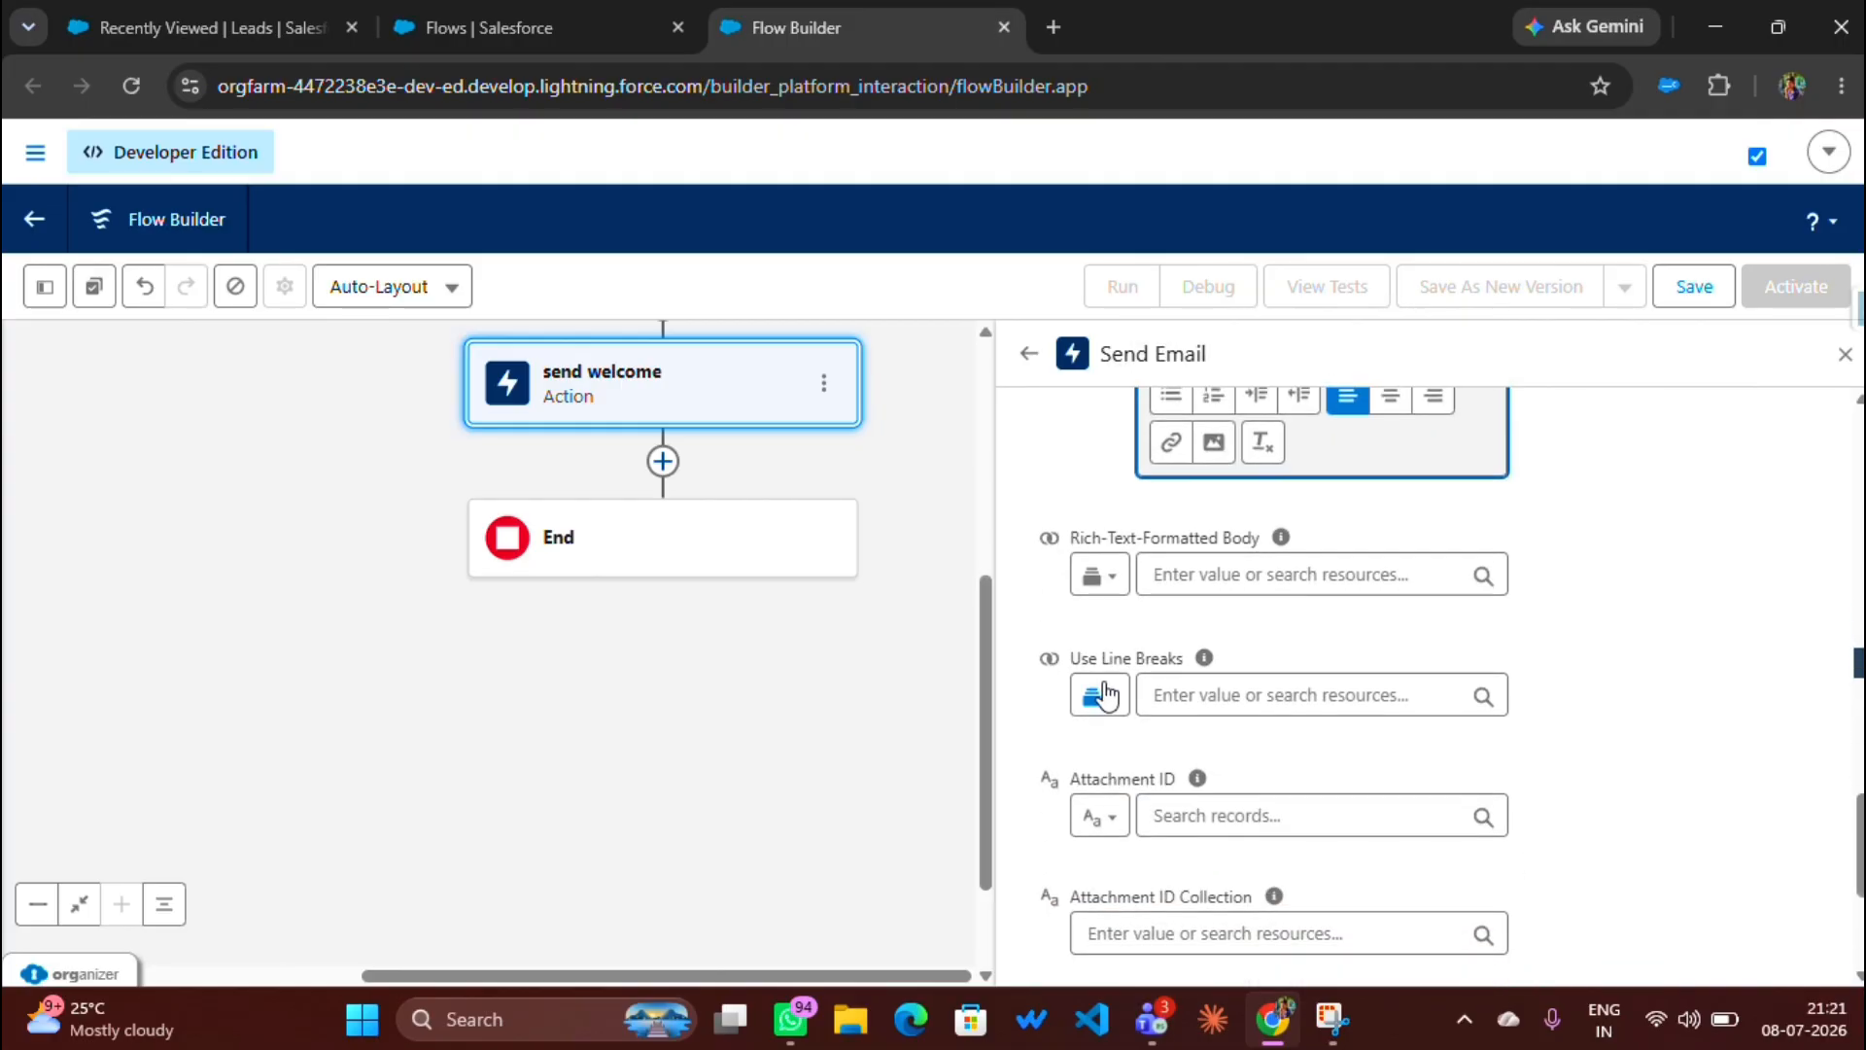
{"action": "scroll", "coordinate": [1158, 776], "scroll_direction": "up", "scroll_amount": 3}
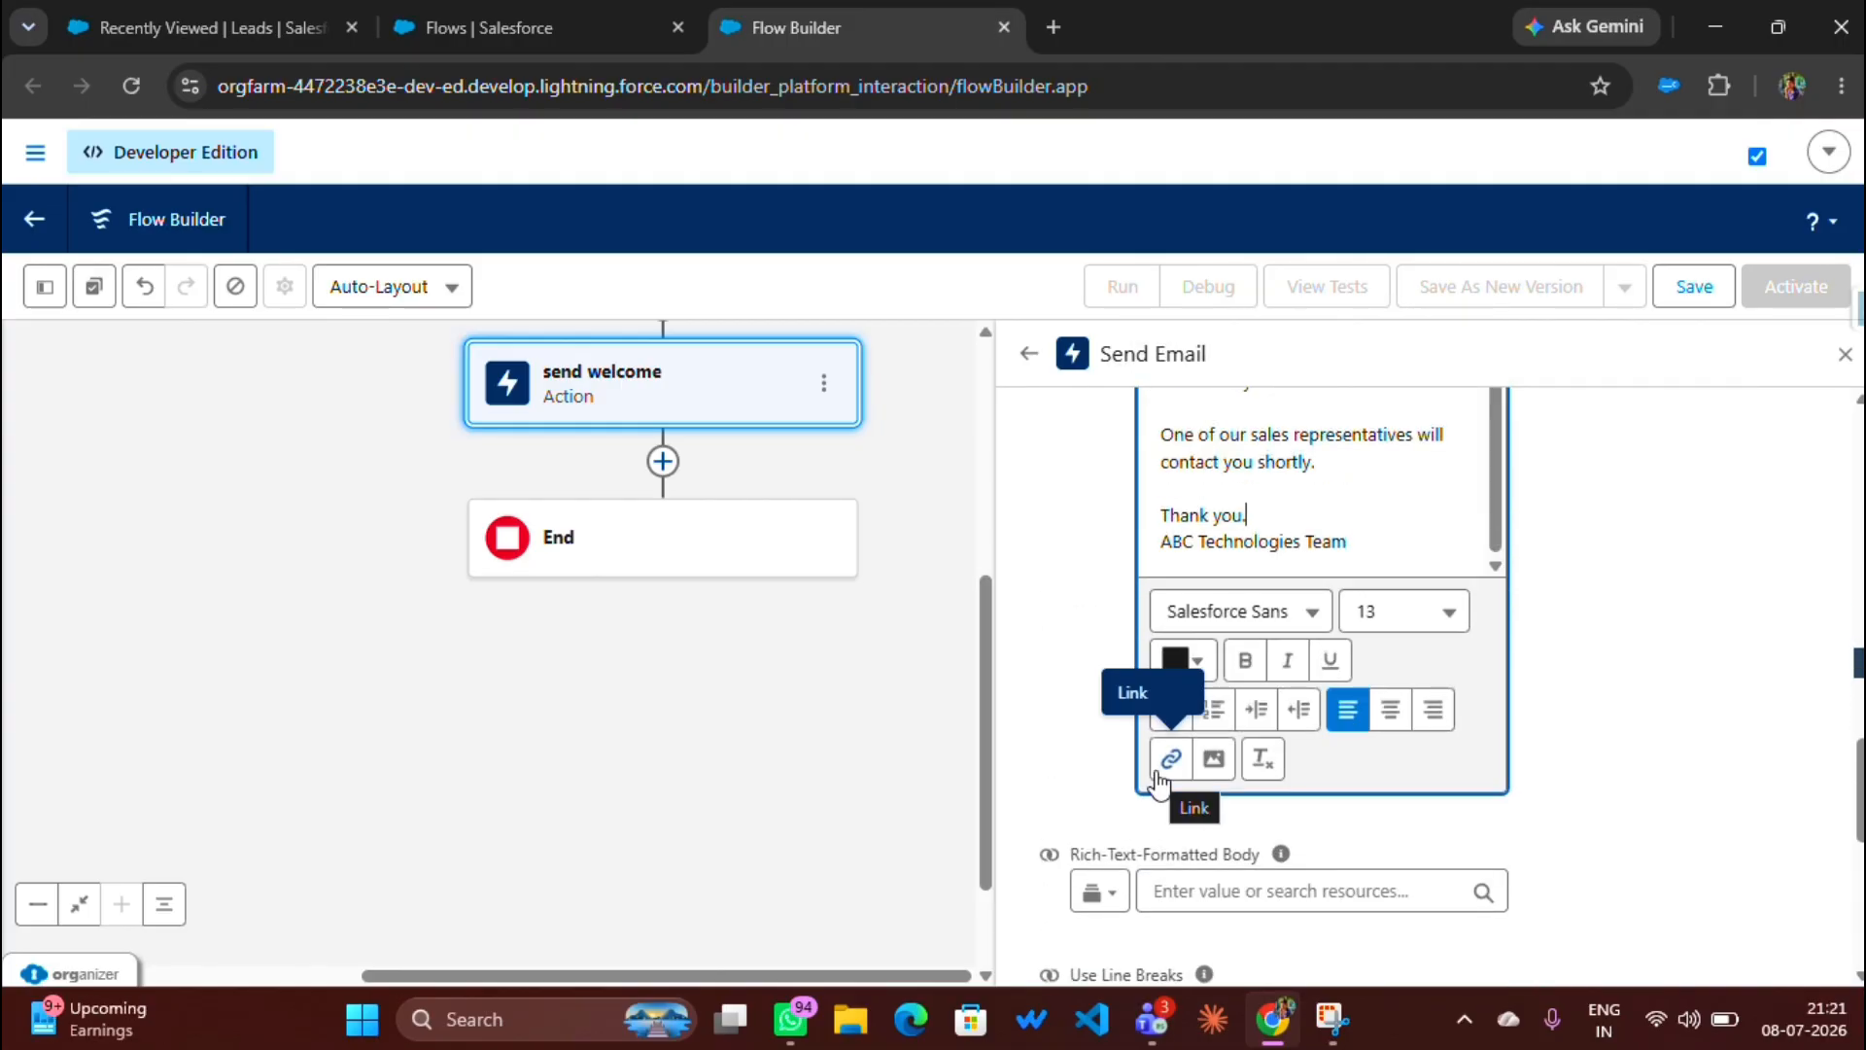
{"action": "scroll", "coordinate": [1195, 680], "scroll_direction": "up", "scroll_amount": 2}
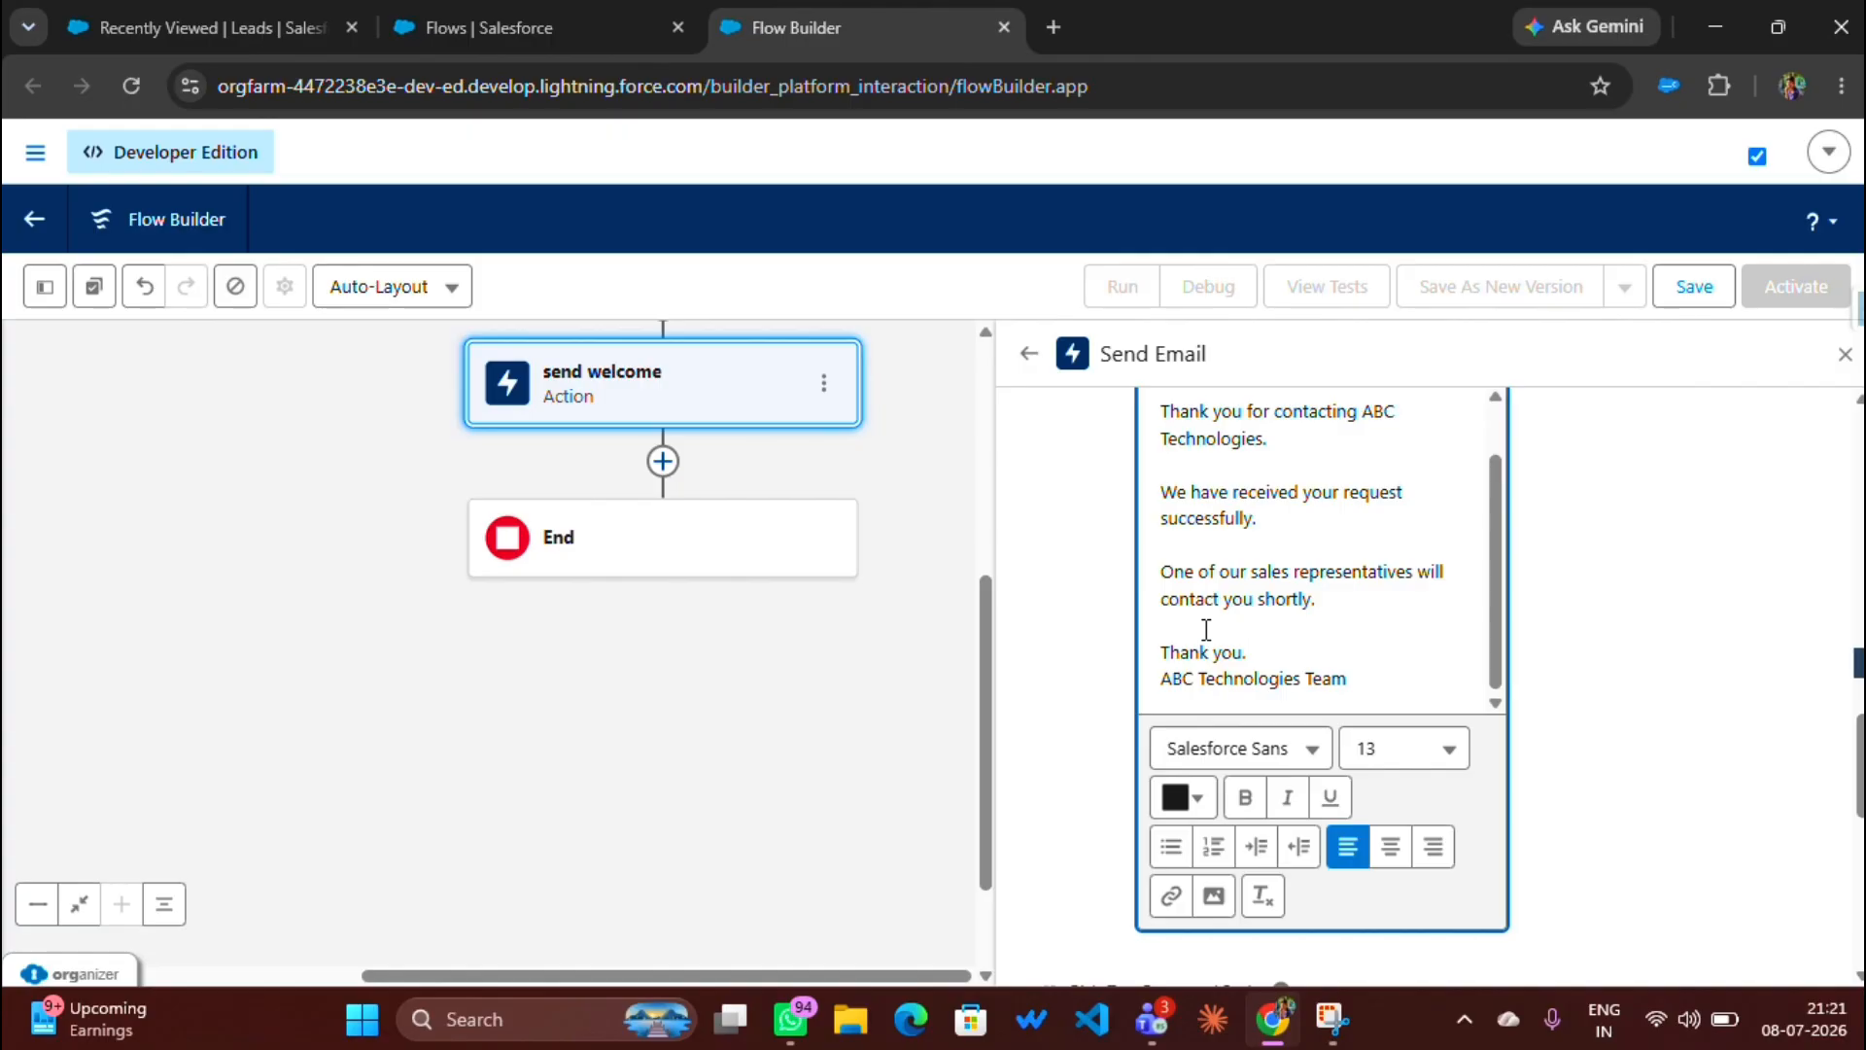
{"action": "left_click", "coordinate": [1691, 290]}
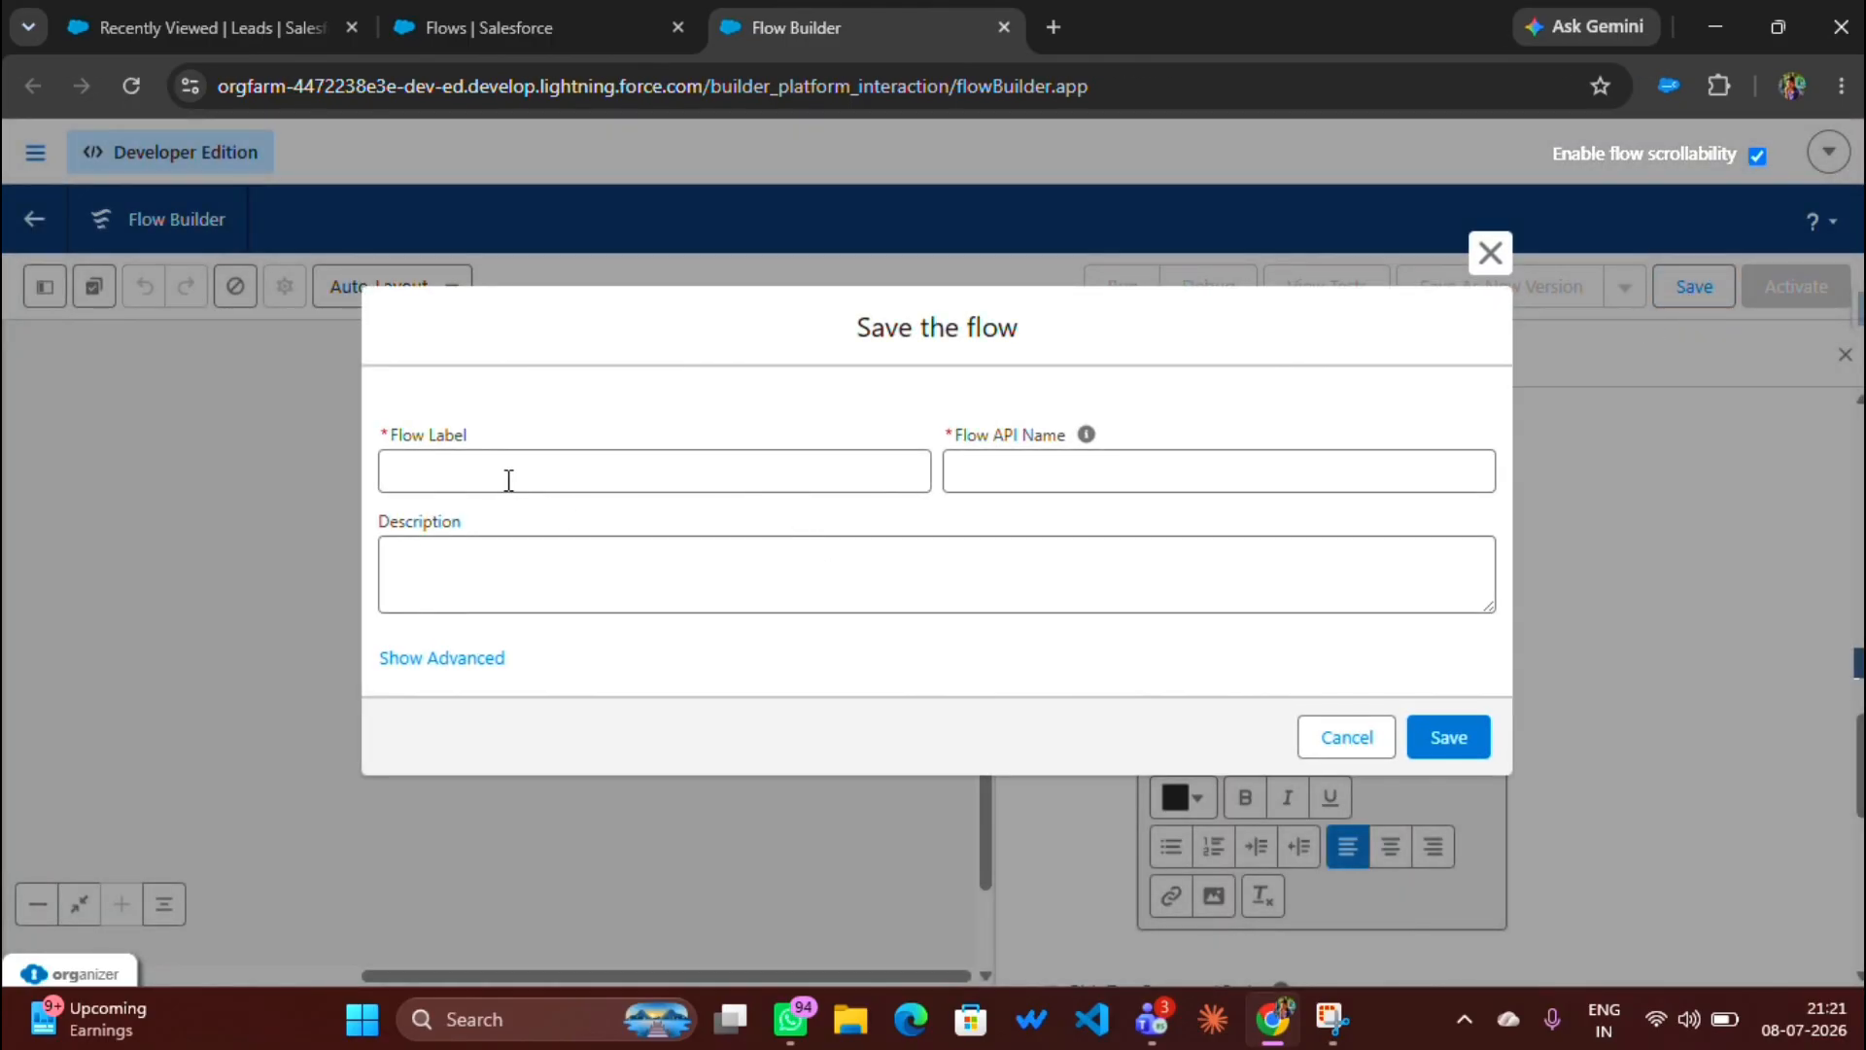
Step: Save the flow with label 'Welcome mail flow' and API name Welcome_mail_flow
{"action": "left_click", "coordinate": [484, 474]}
{"action": "type", "text": "Welcome mail "}
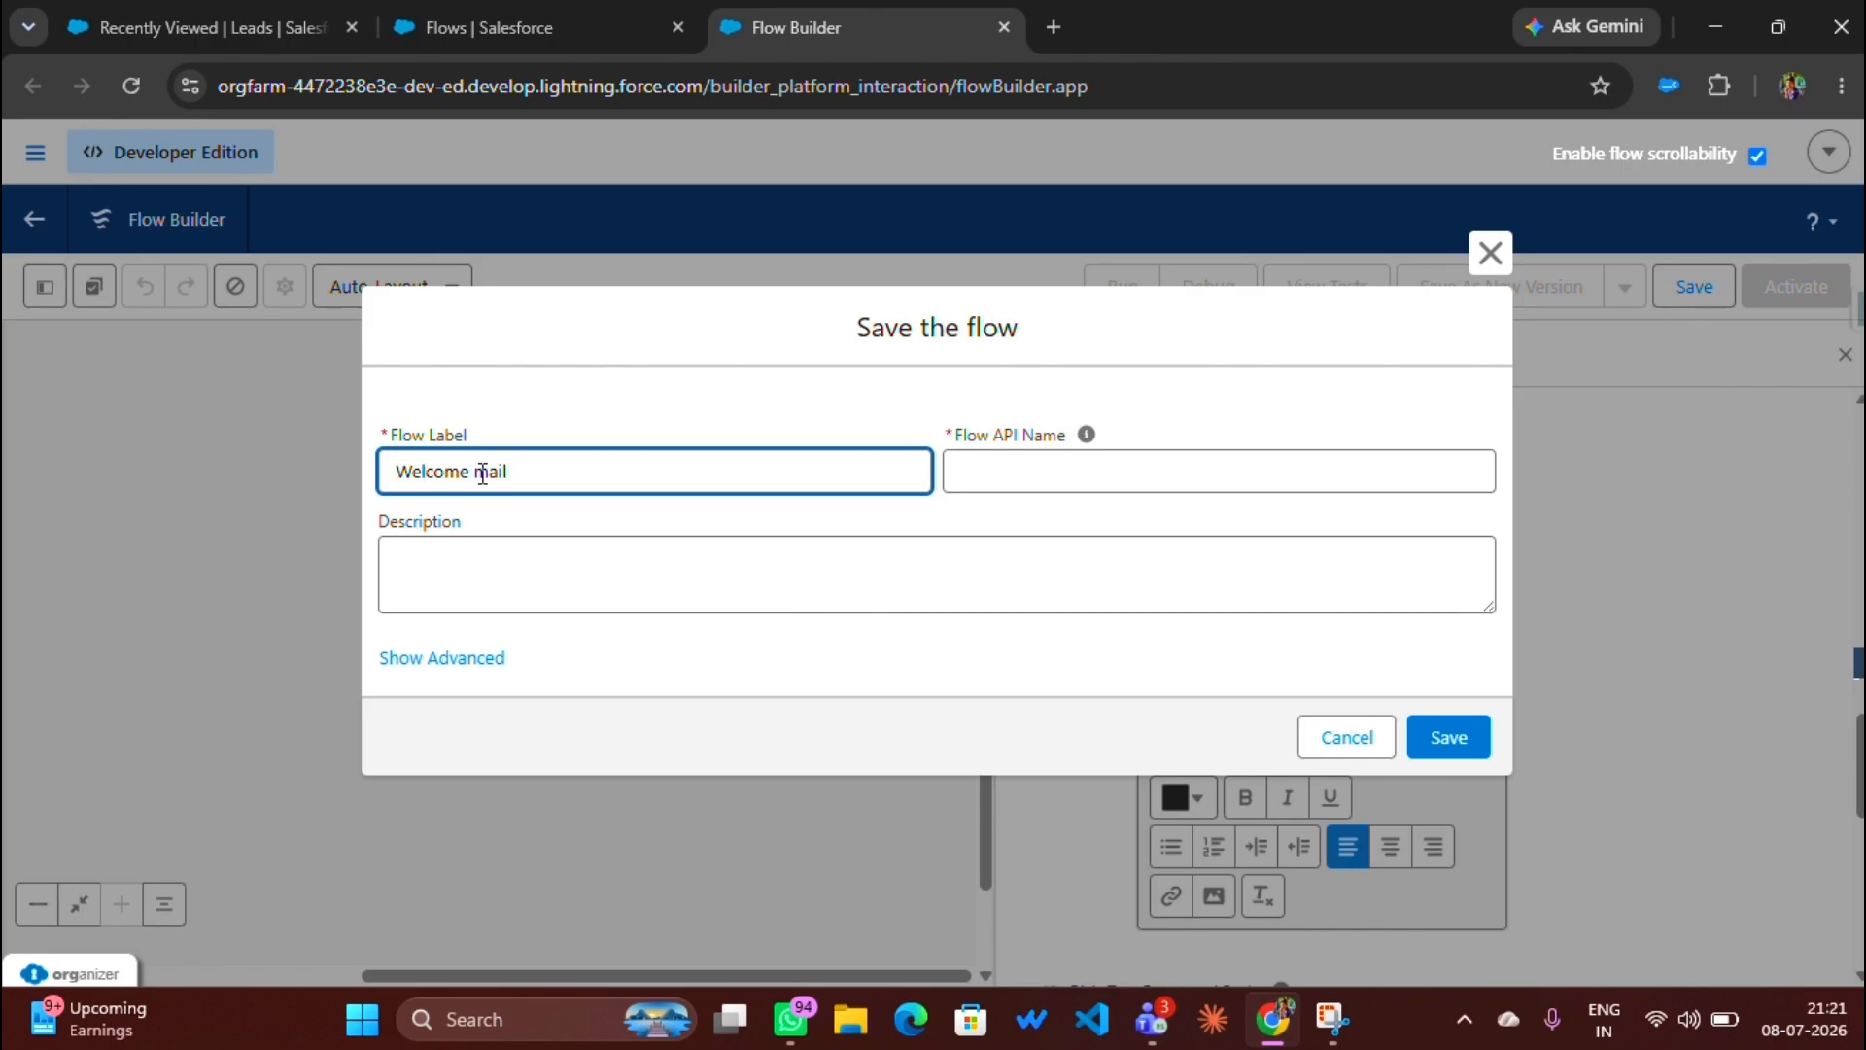
{"action": "type", "text": "flow"}
{"action": "left_click", "coordinate": [491, 532]}
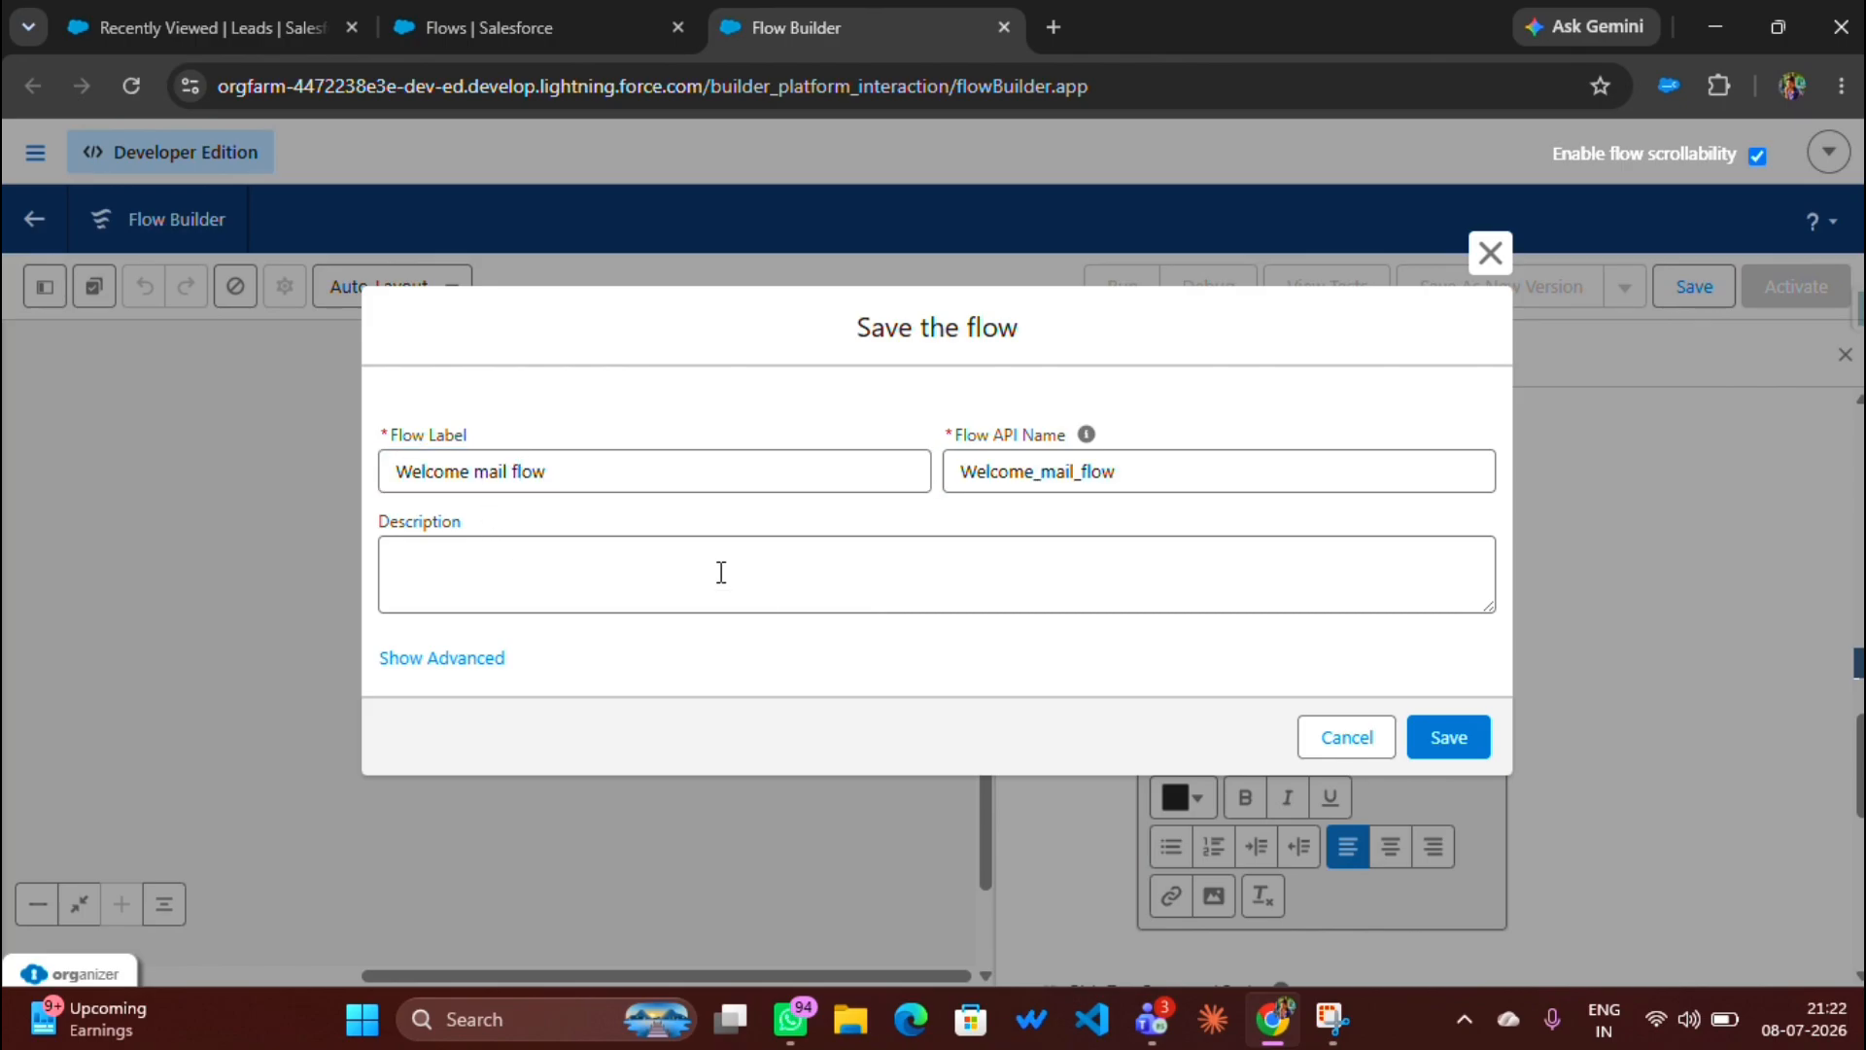
{"action": "left_click", "coordinate": [1436, 745]}
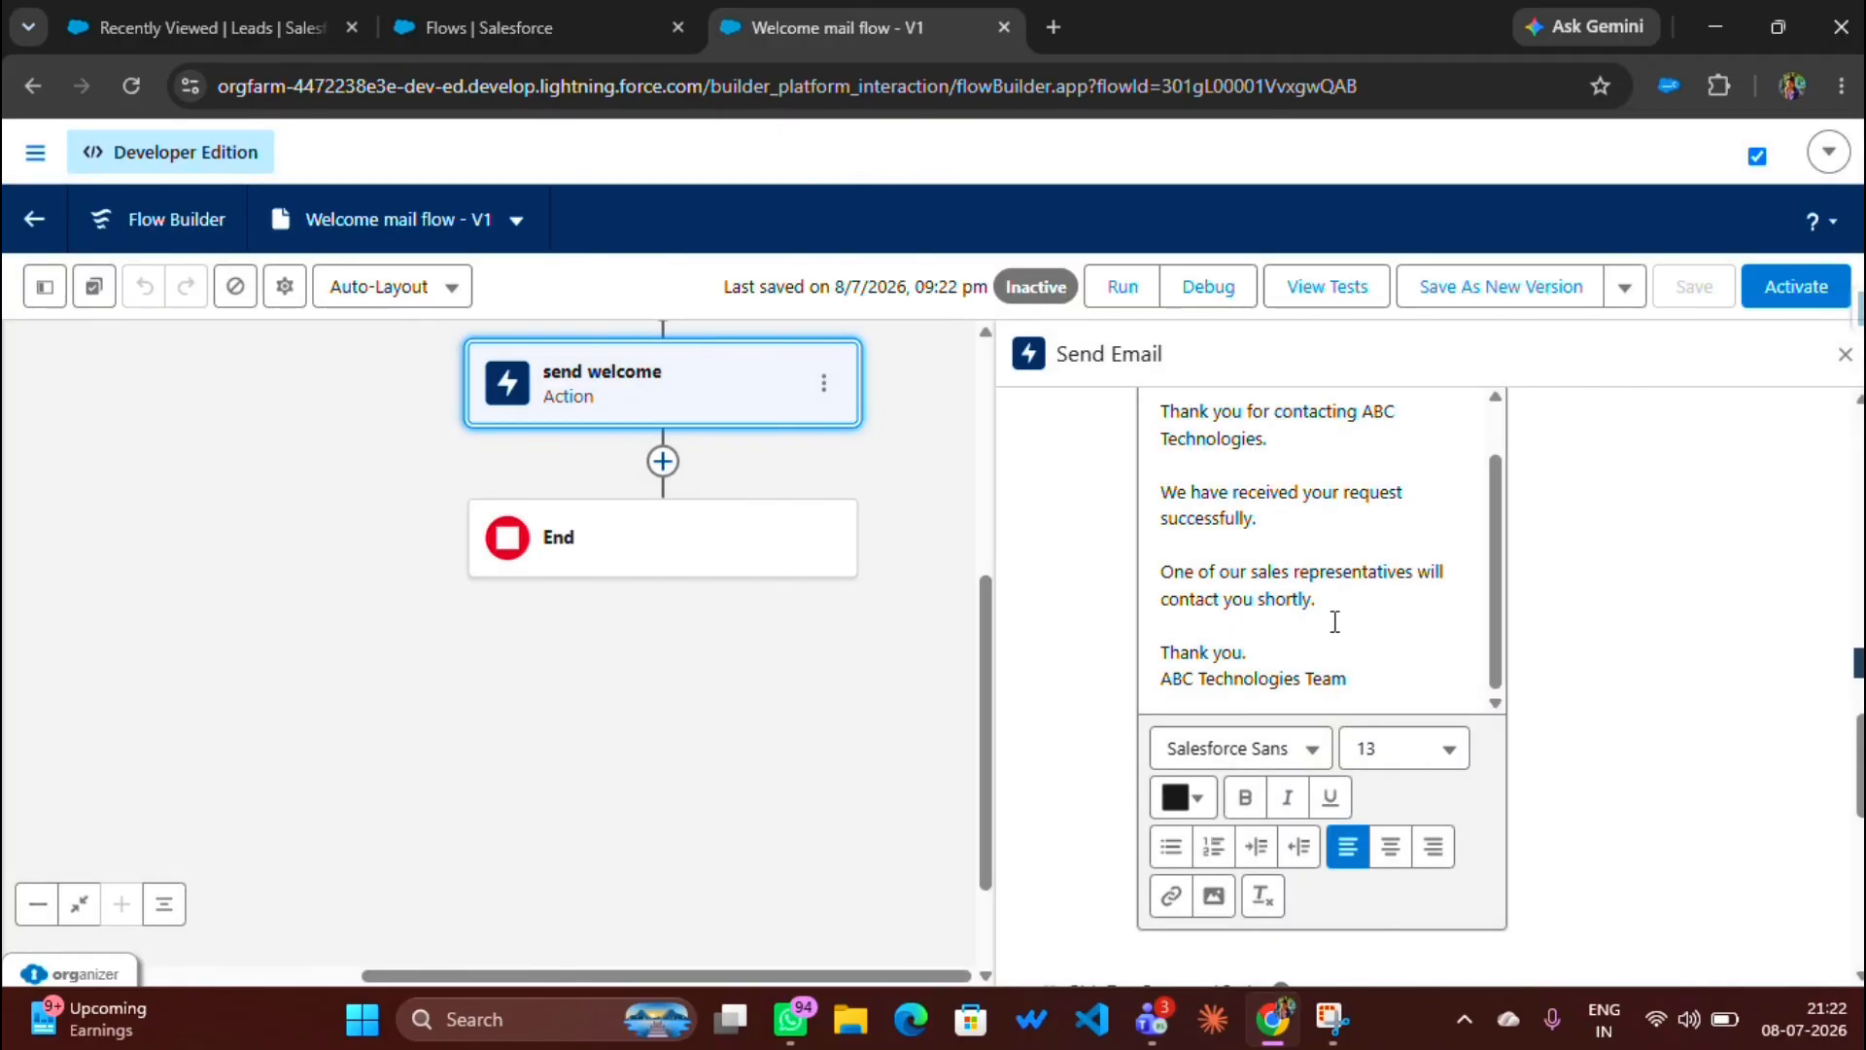
Step: Activate Welcome mail flow and return to the Recently Viewed leads list
{"action": "left_click", "coordinate": [1797, 288]}
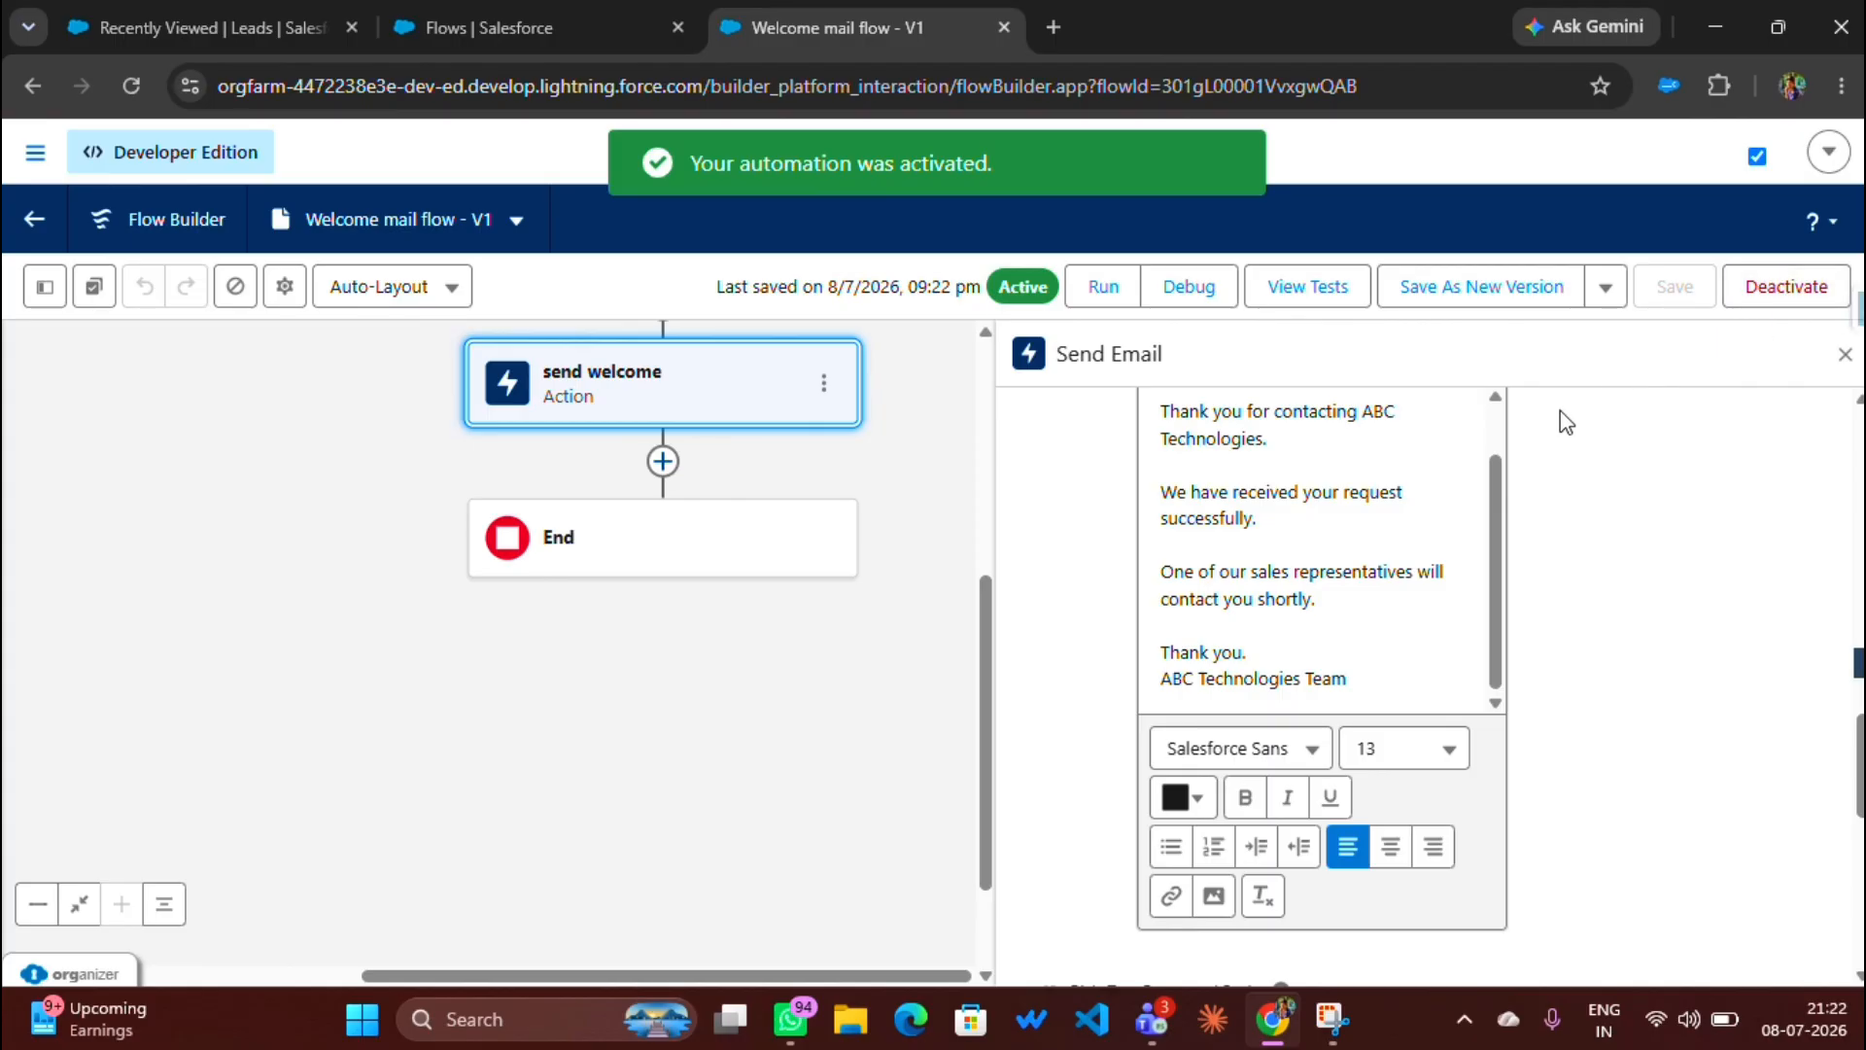
{"action": "left_click", "coordinate": [138, 23]}
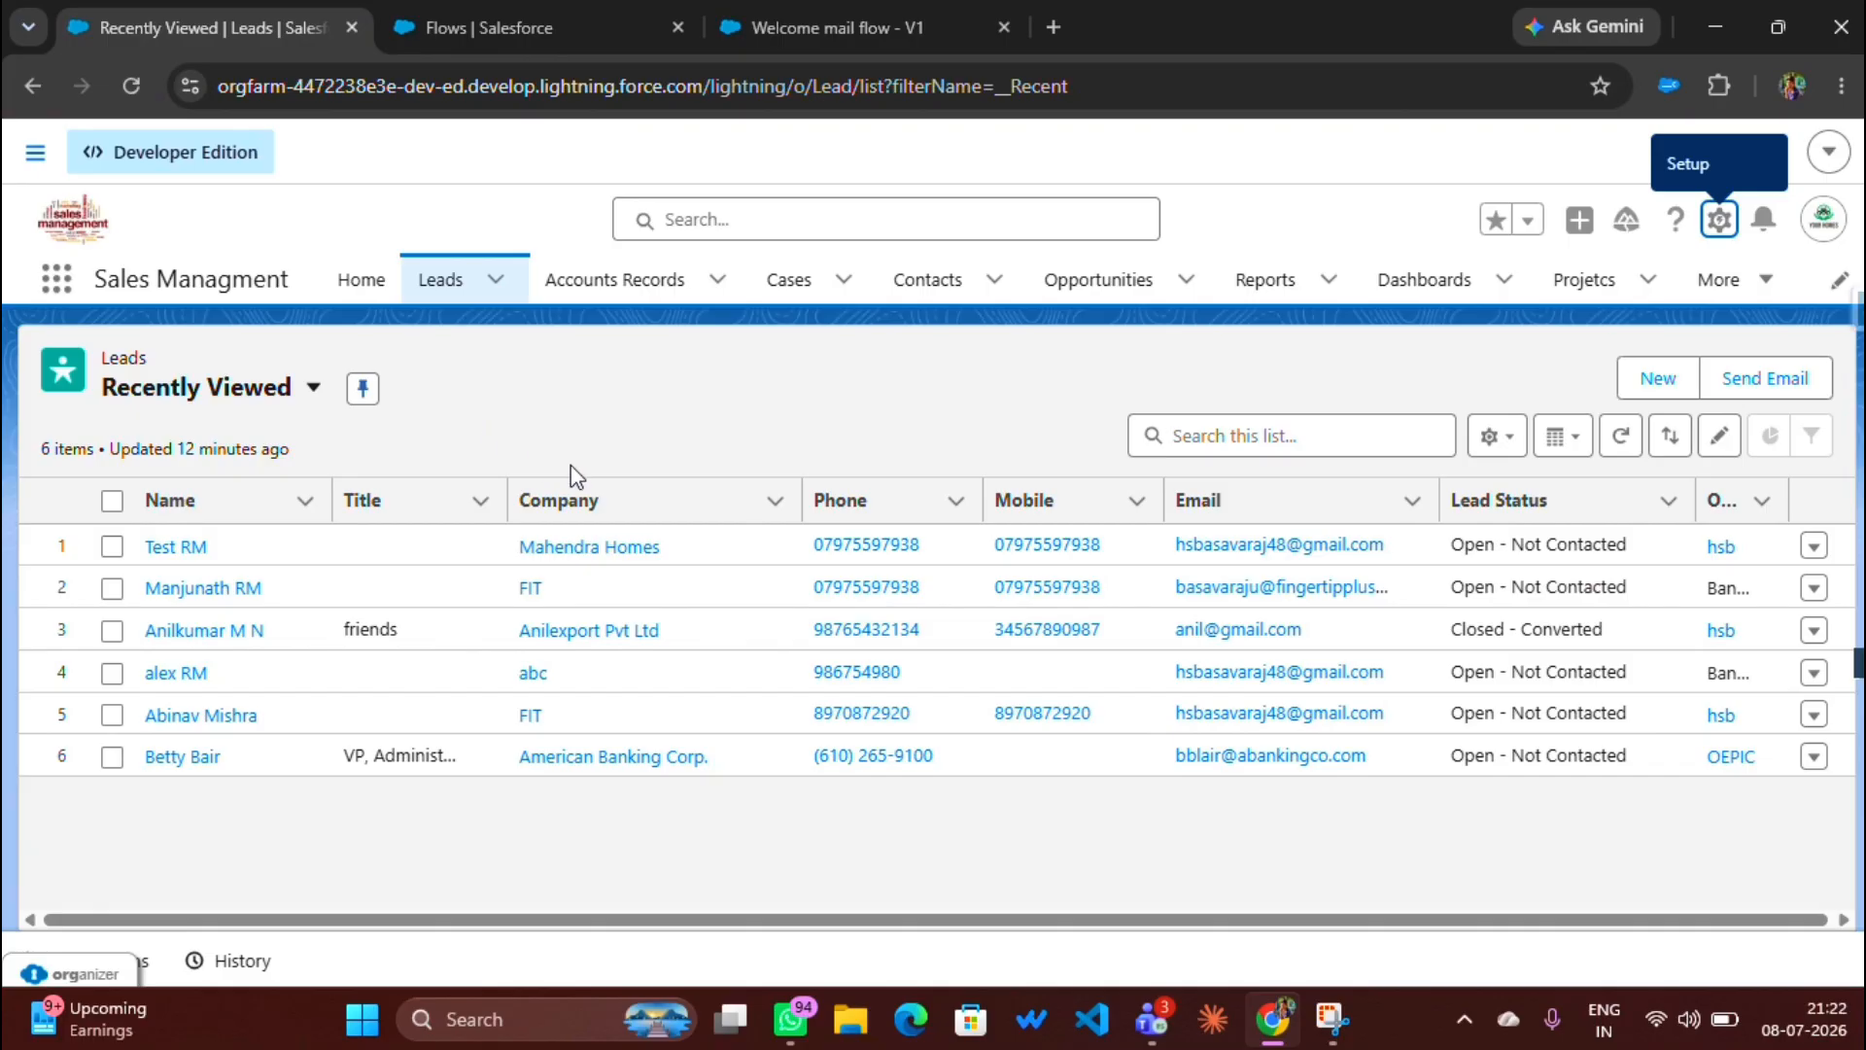
Step: Reload the Recently Viewed leads list and start a blank new lead
{"action": "key", "text": "F5"}
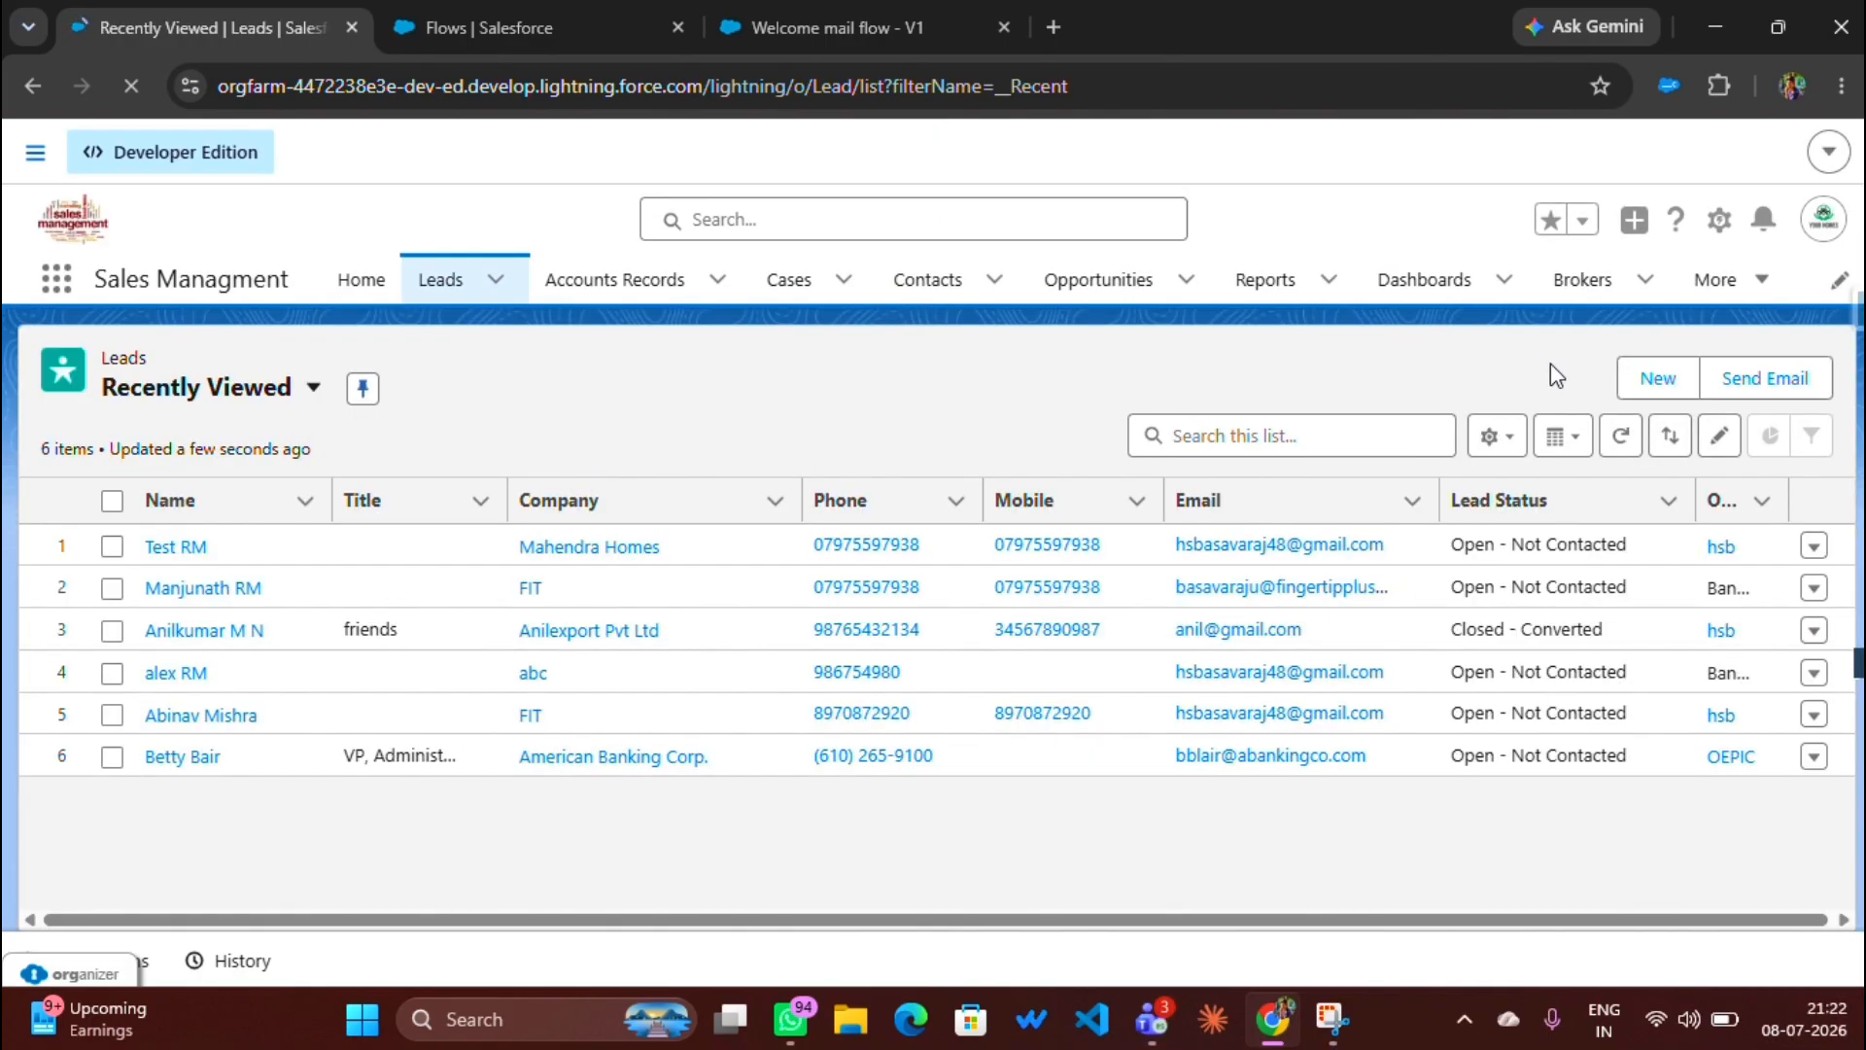
{"action": "left_click", "coordinate": [1660, 384]}
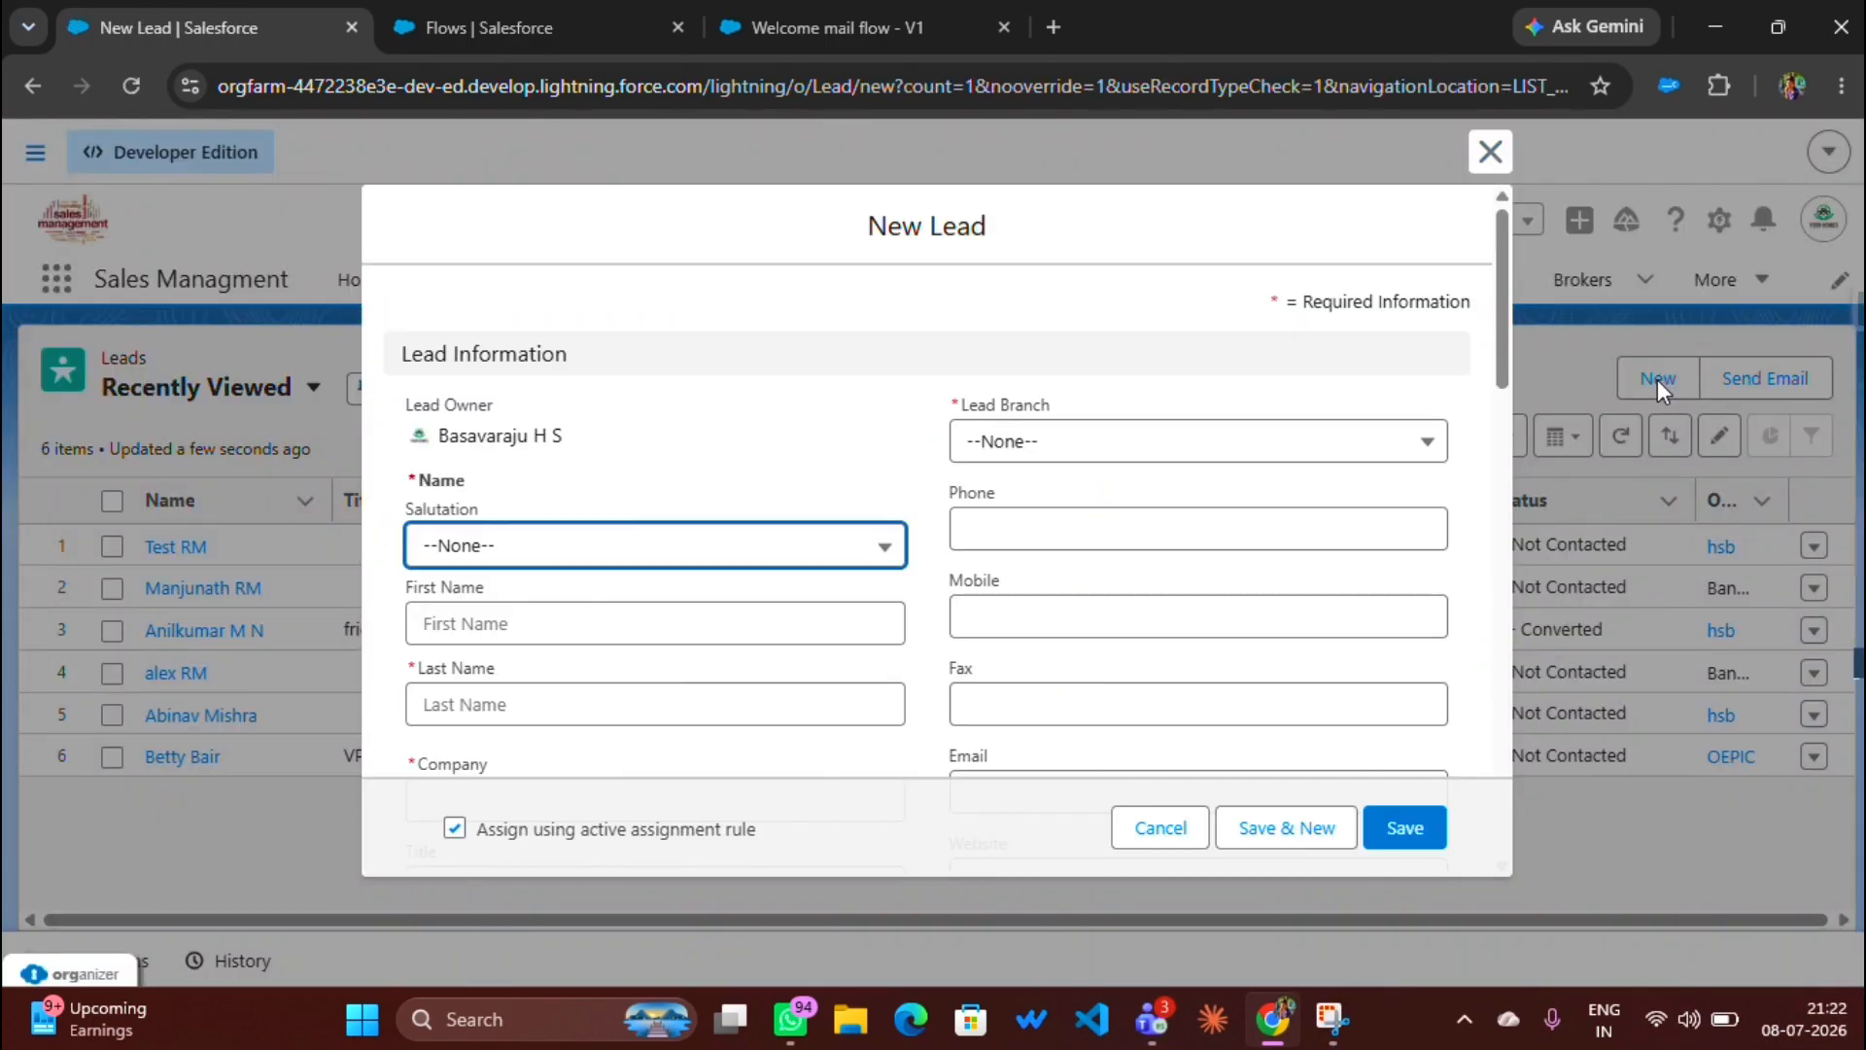
Step: Set salutation Mr. and Lead Branch Bangalore, and fill the phone from a saved entry
{"action": "left_click", "coordinate": [549, 539]}
{"action": "left_click", "coordinate": [499, 653]}
{"action": "left_click", "coordinate": [1062, 450]}
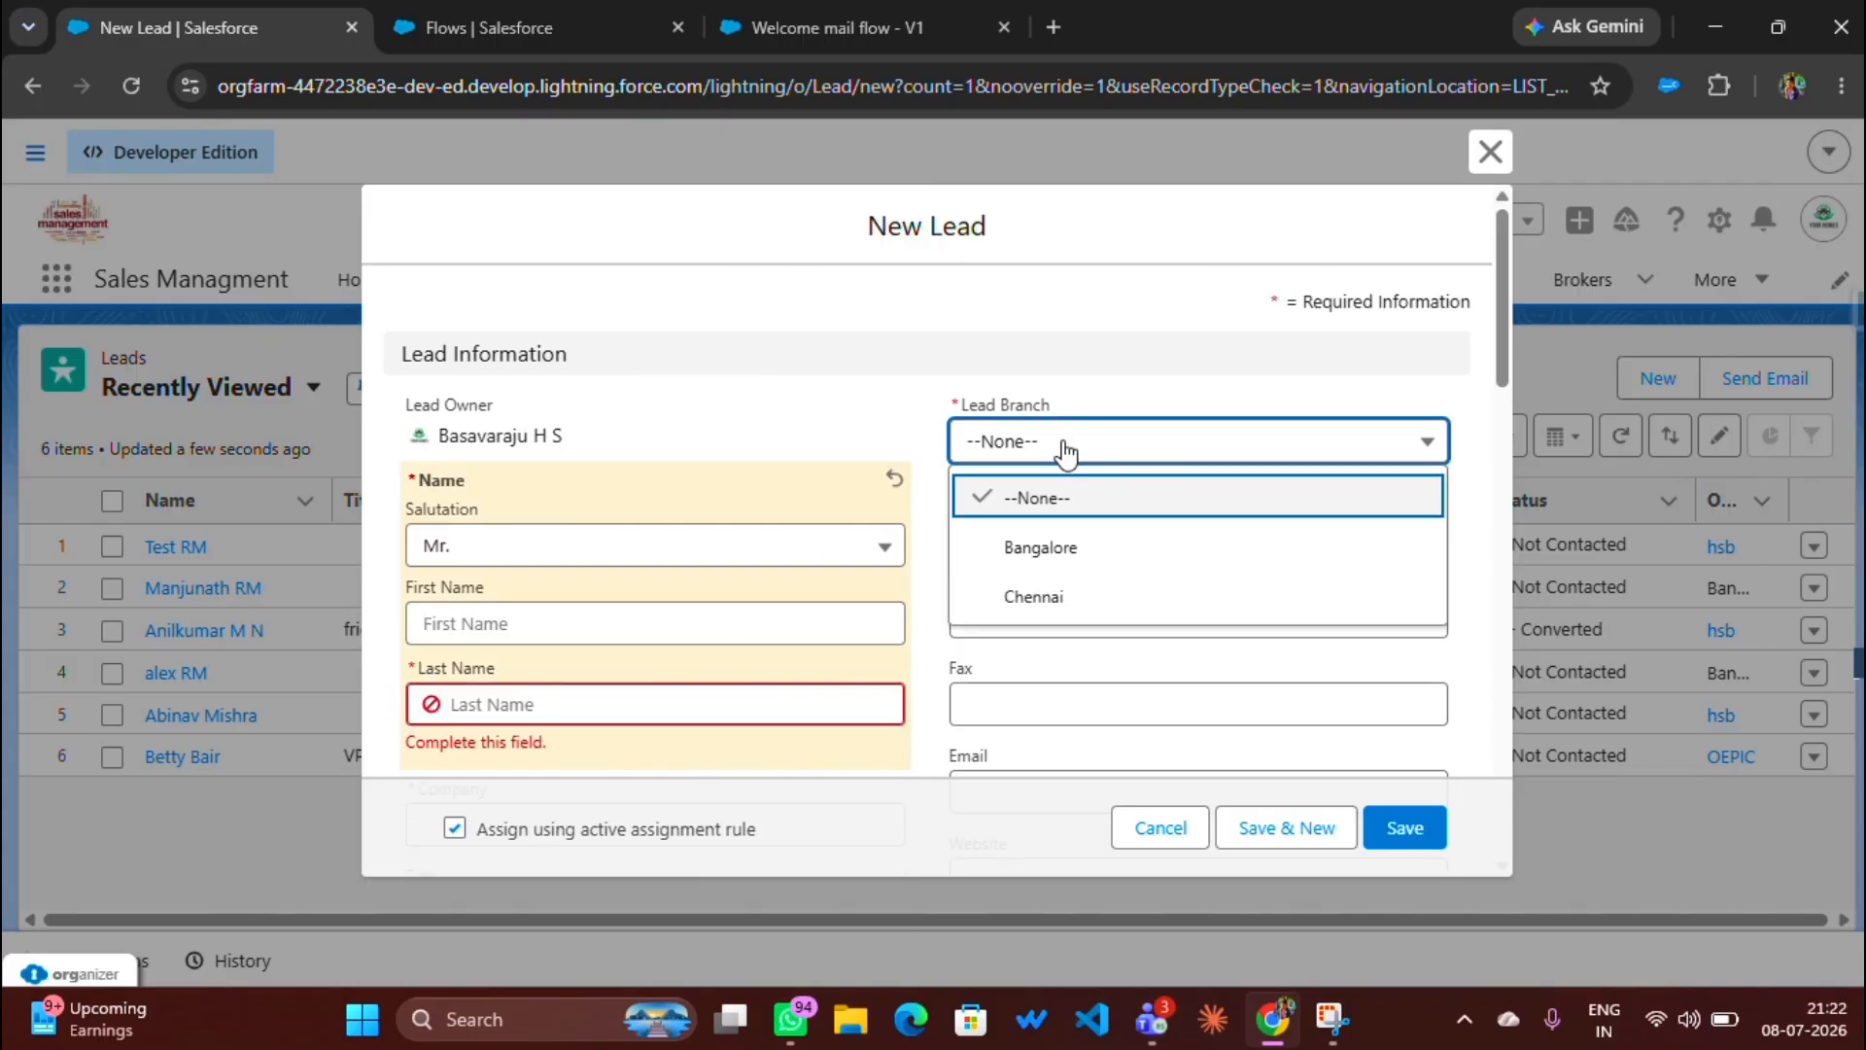
{"action": "left_click", "coordinate": [1073, 542]}
{"action": "left_click", "coordinate": [1059, 530]}
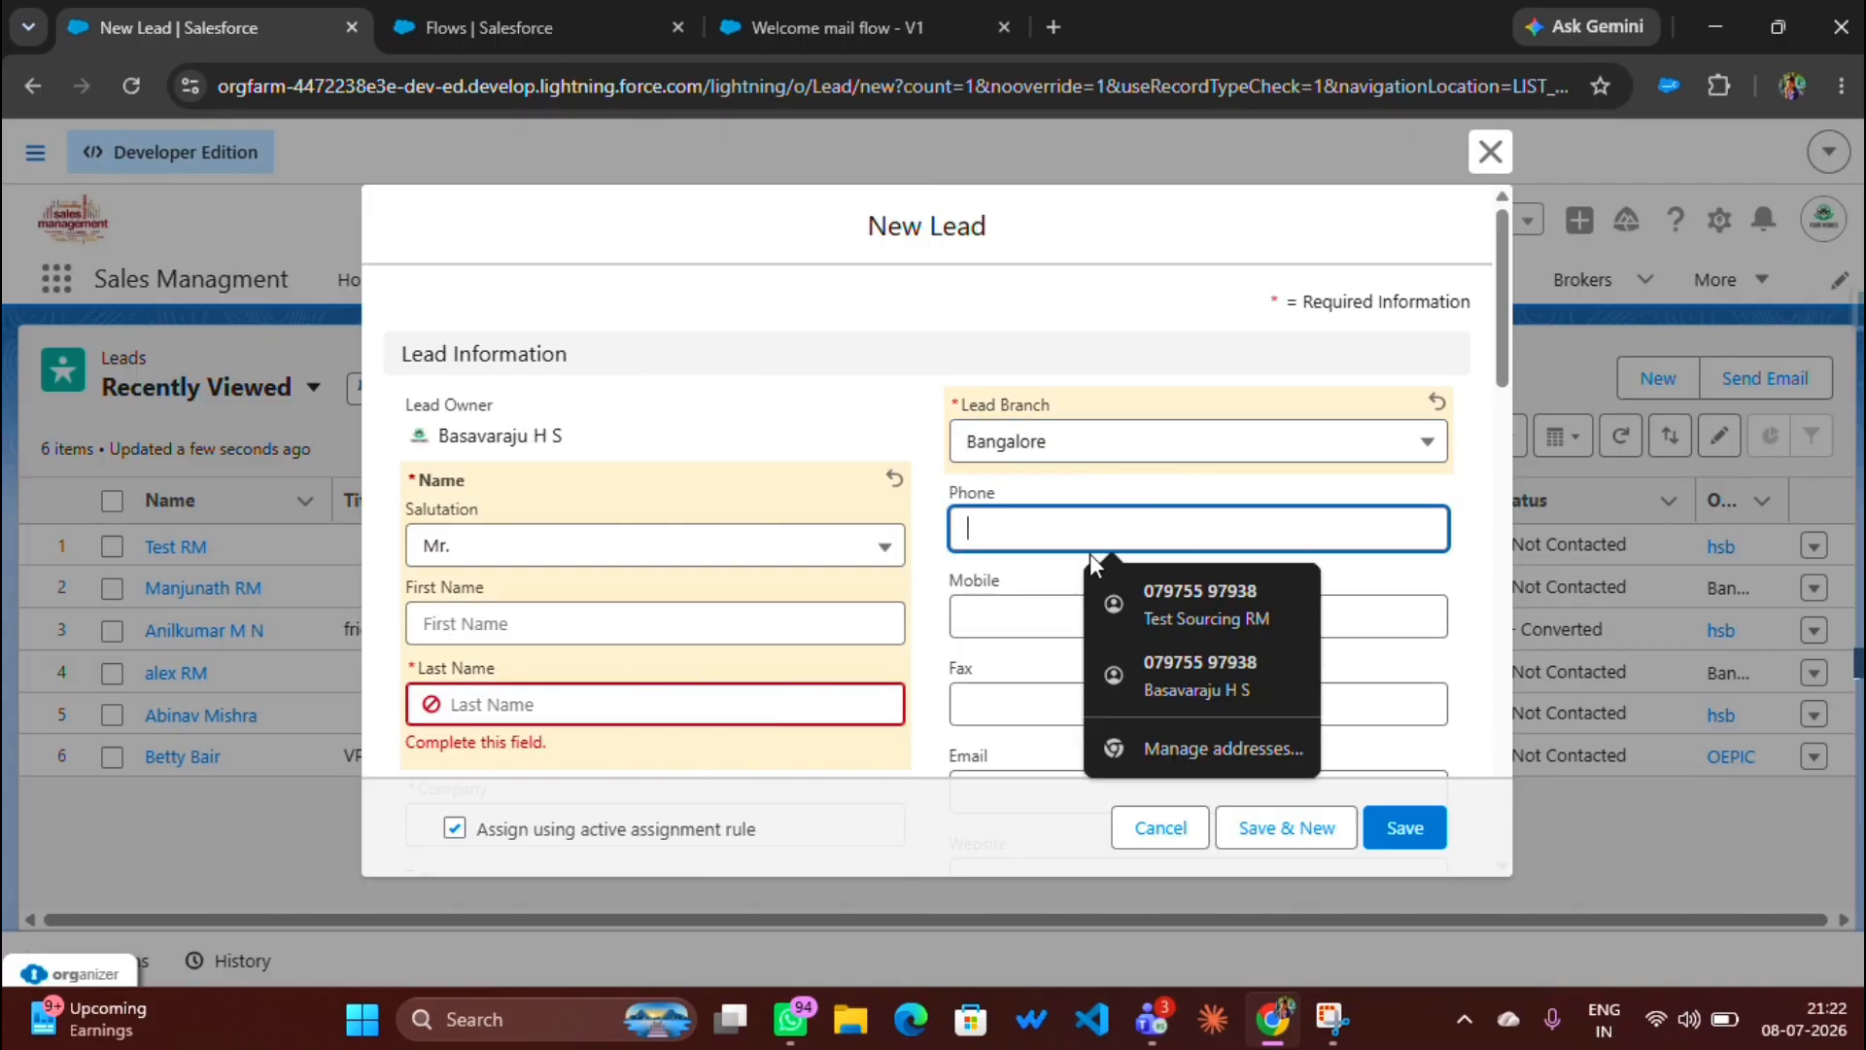
{"action": "left_click", "coordinate": [1160, 589]}
Step: Fill the mobile number, fax 987654 and the lead's e-mail address
{"action": "scroll", "coordinate": [713, 544], "scroll_direction": "down", "scroll_amount": 1}
{"action": "left_click", "coordinate": [1053, 476]}
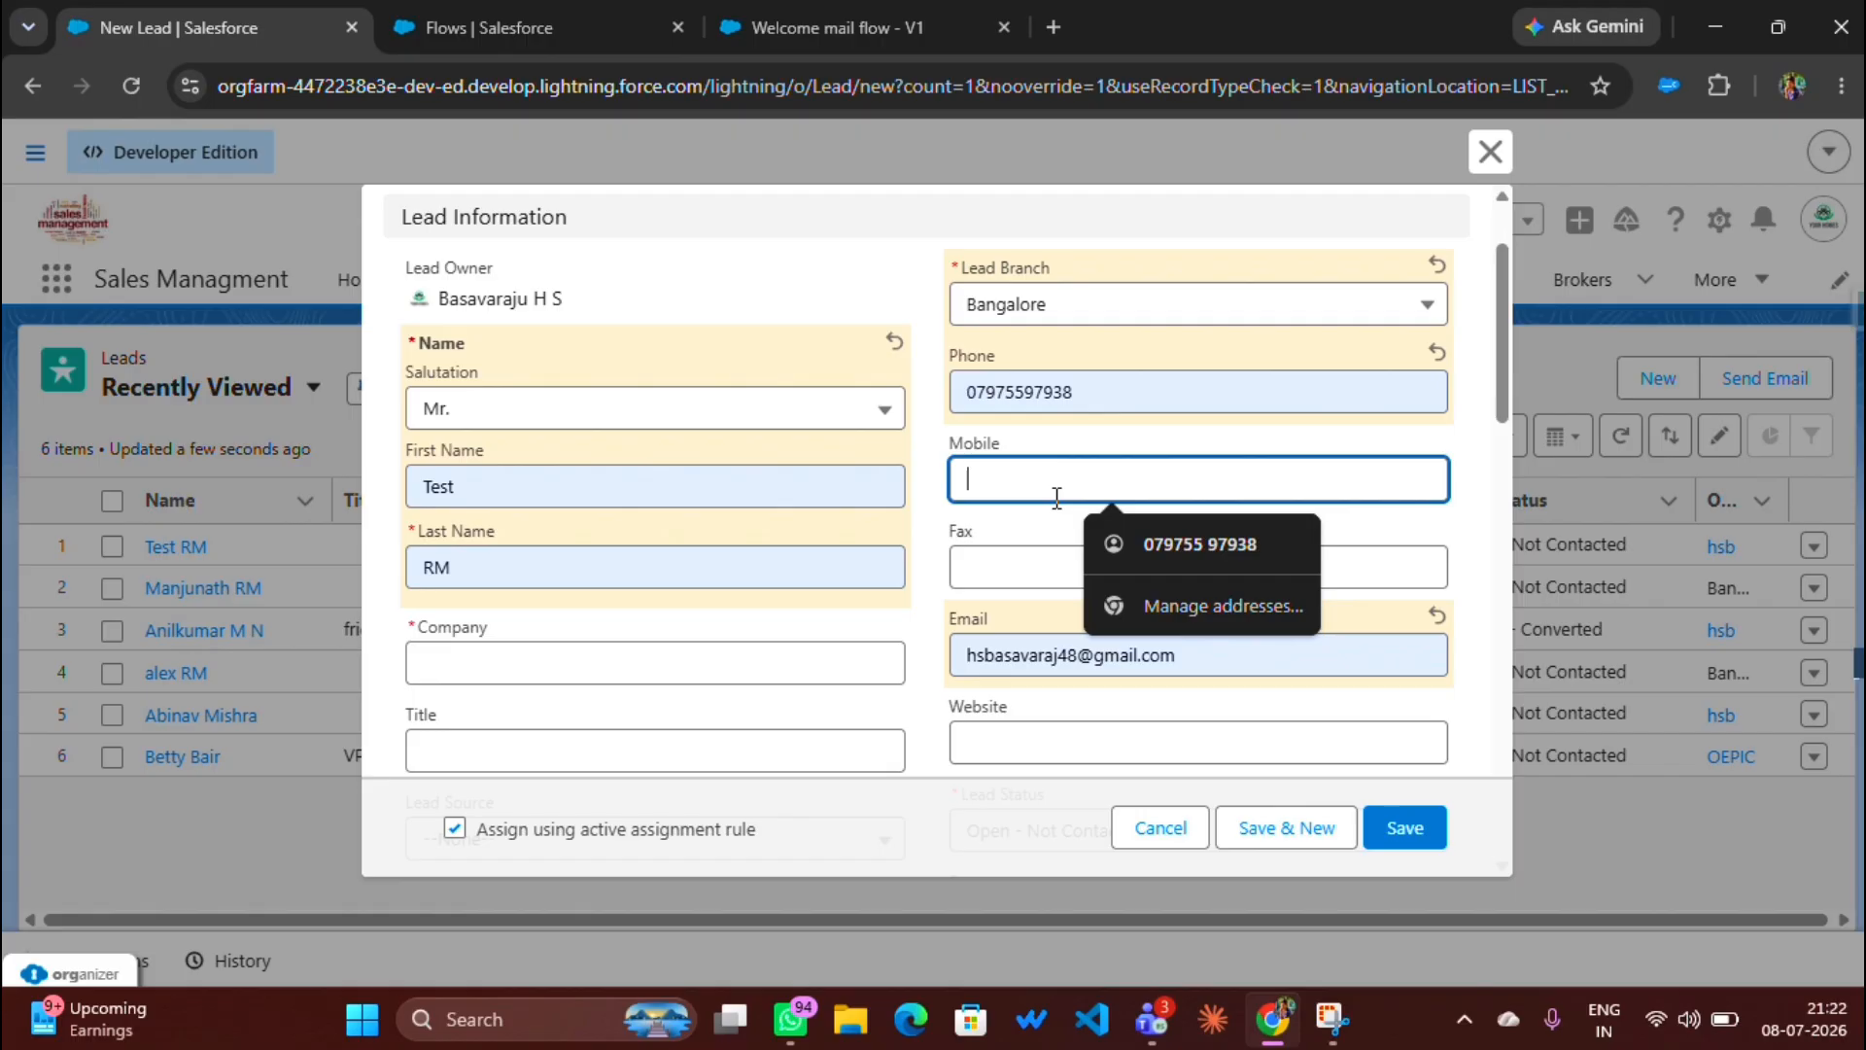
{"action": "left_click", "coordinate": [1157, 550]}
{"action": "left_click", "coordinate": [1049, 564]}
{"action": "left_click", "coordinate": [1132, 633]}
{"action": "scroll", "coordinate": [918, 490], "scroll_direction": "down", "scroll_amount": 1}
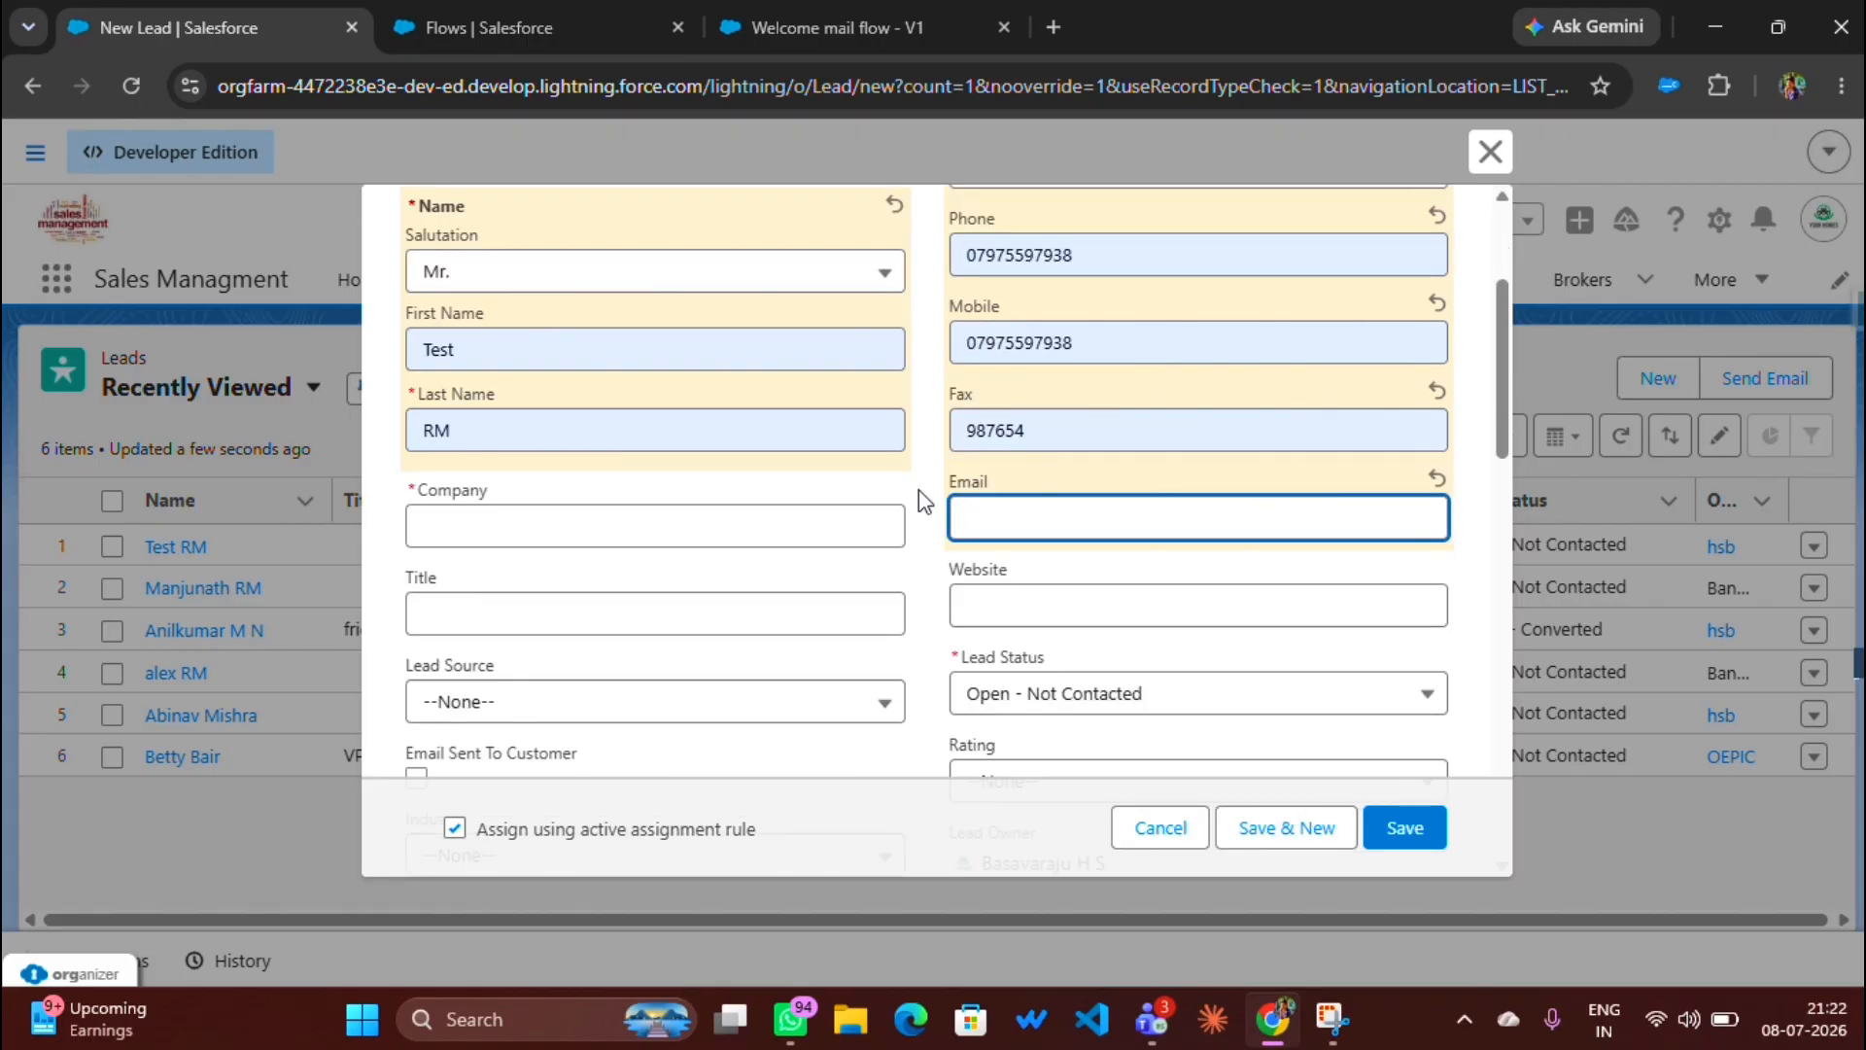
{"action": "left_click", "coordinate": [1144, 587]}
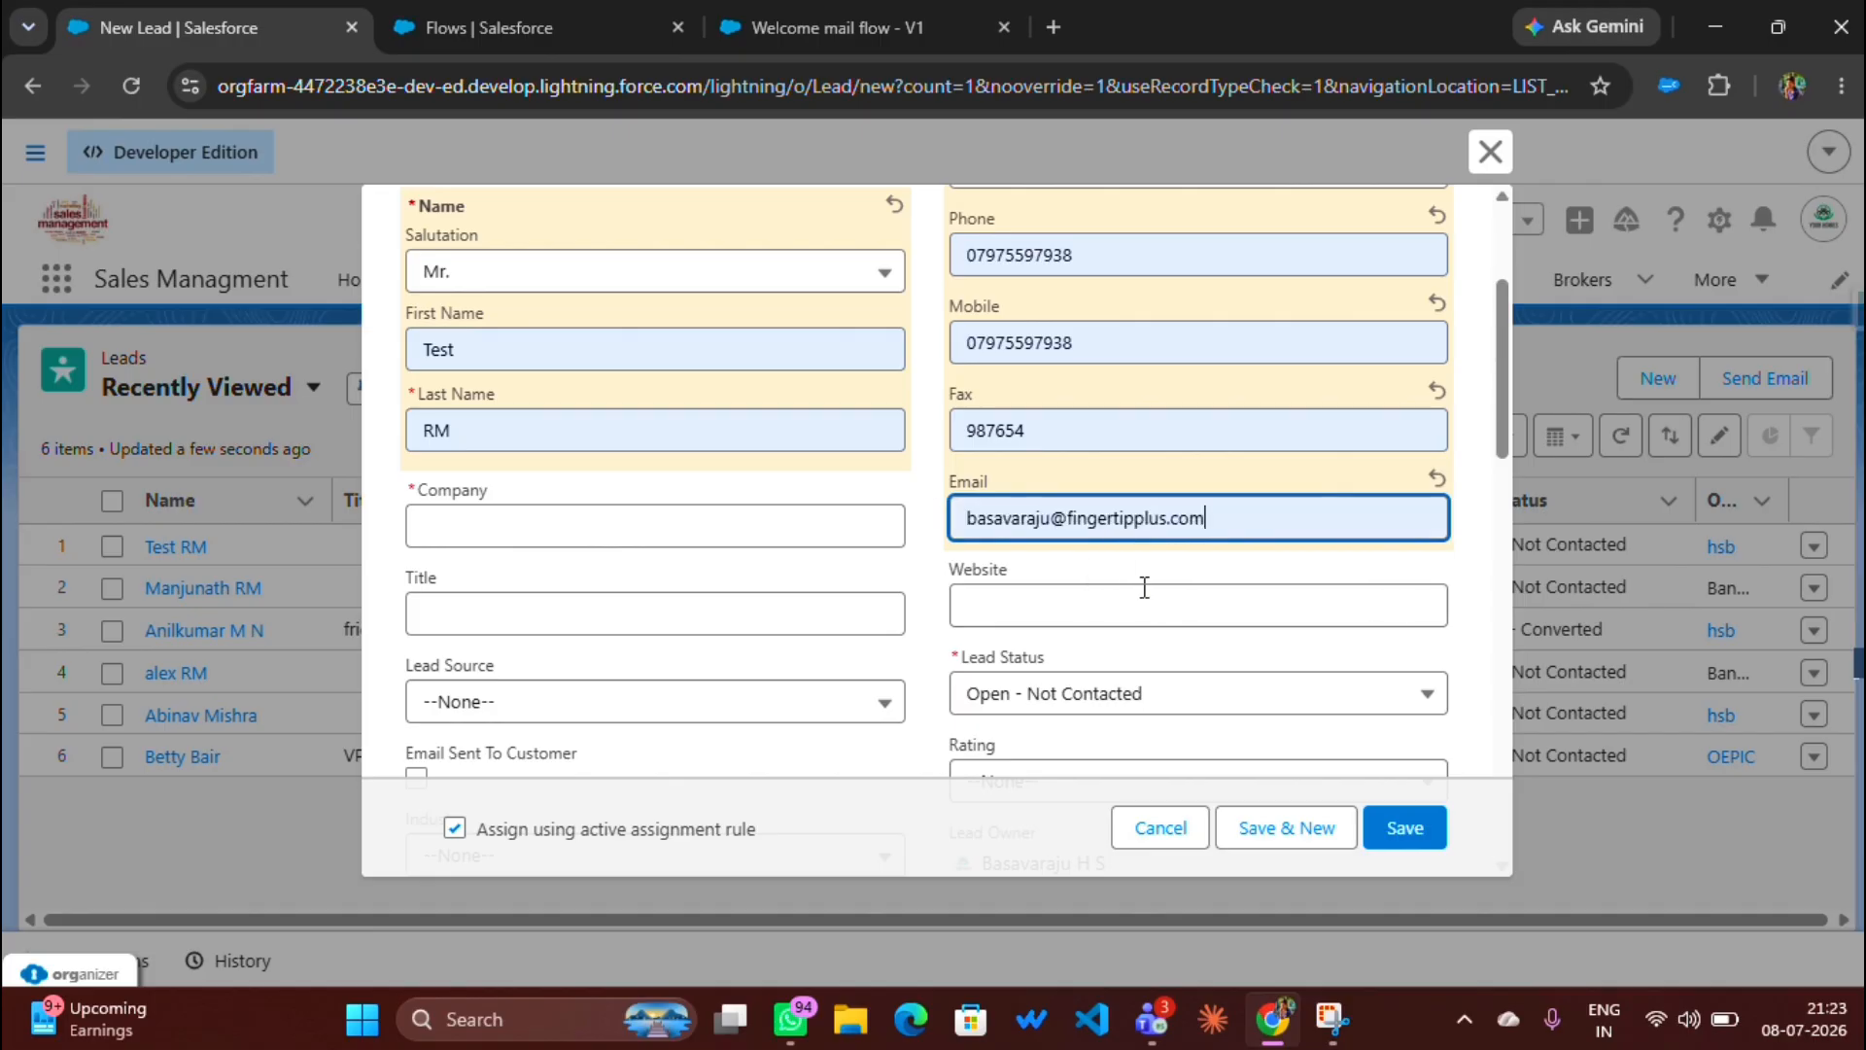
Step: Enter Mahendra Homes as the company and save the new lead
{"action": "left_click", "coordinate": [530, 525]}
{"action": "left_click", "coordinate": [542, 591]}
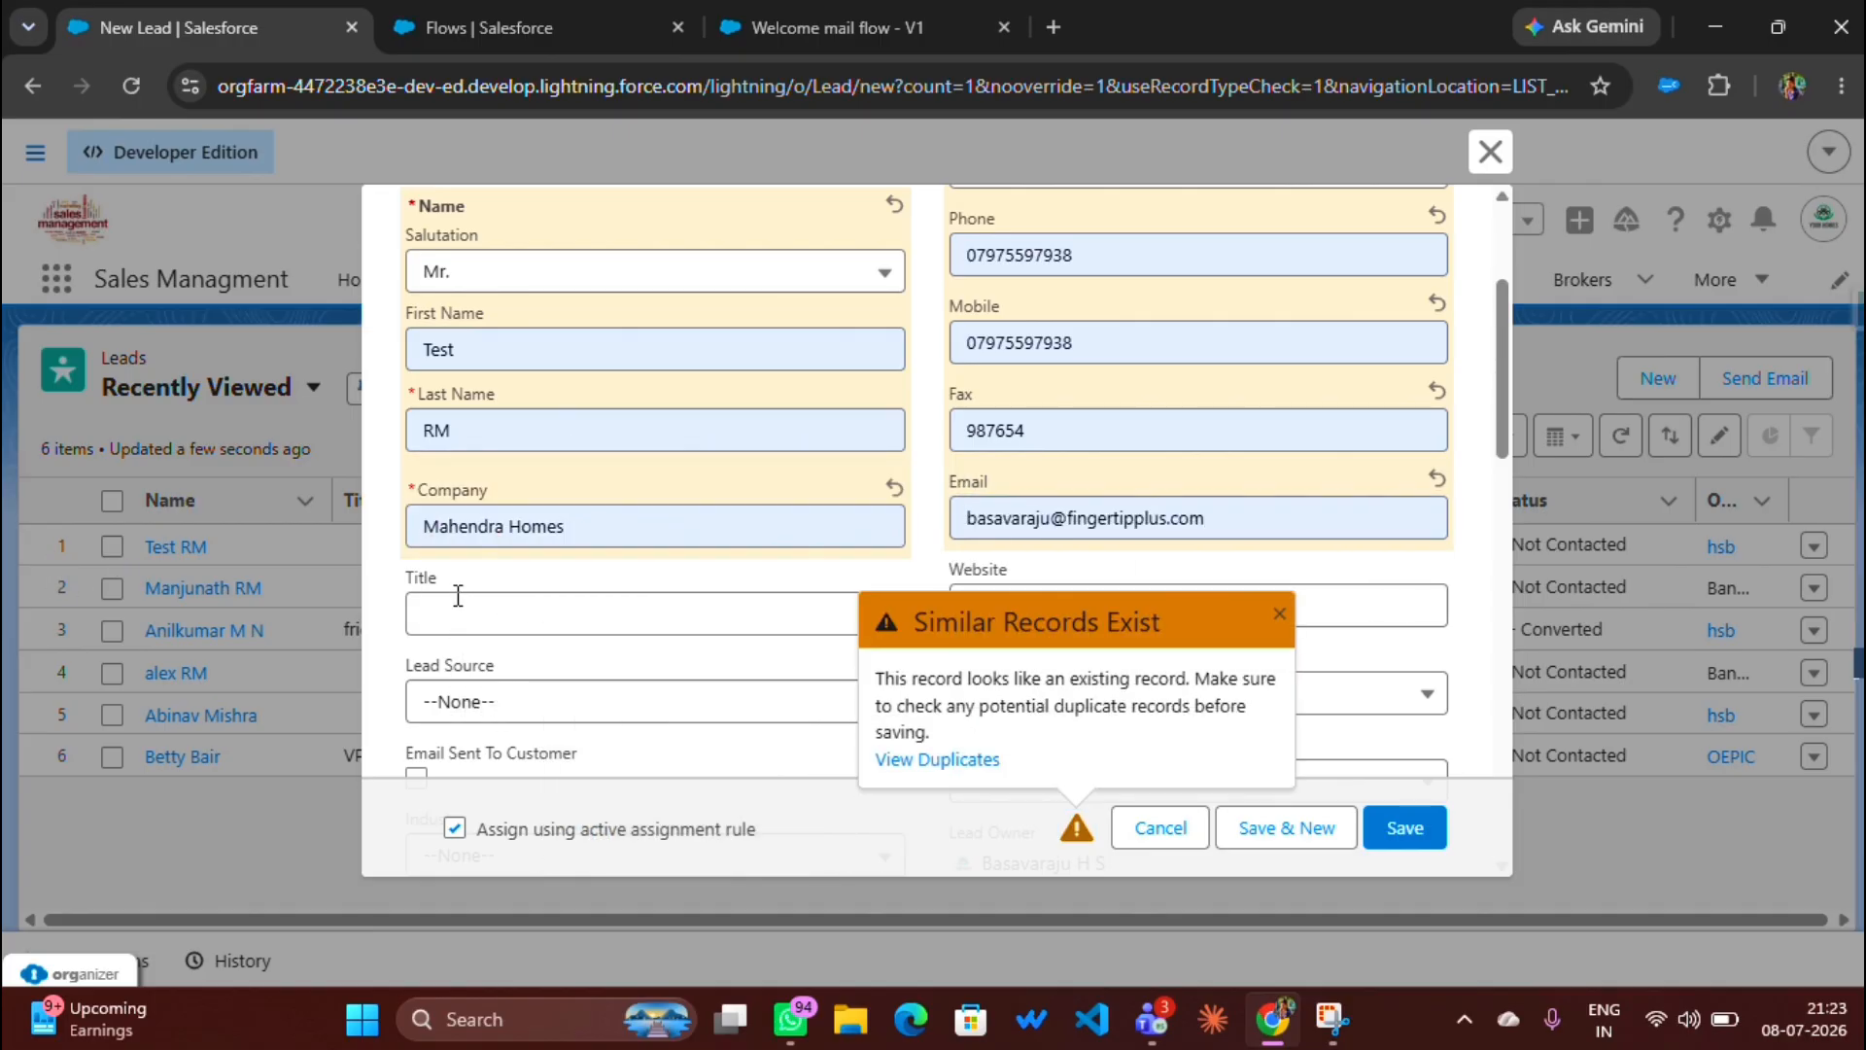
{"action": "left_click", "coordinate": [534, 622]}
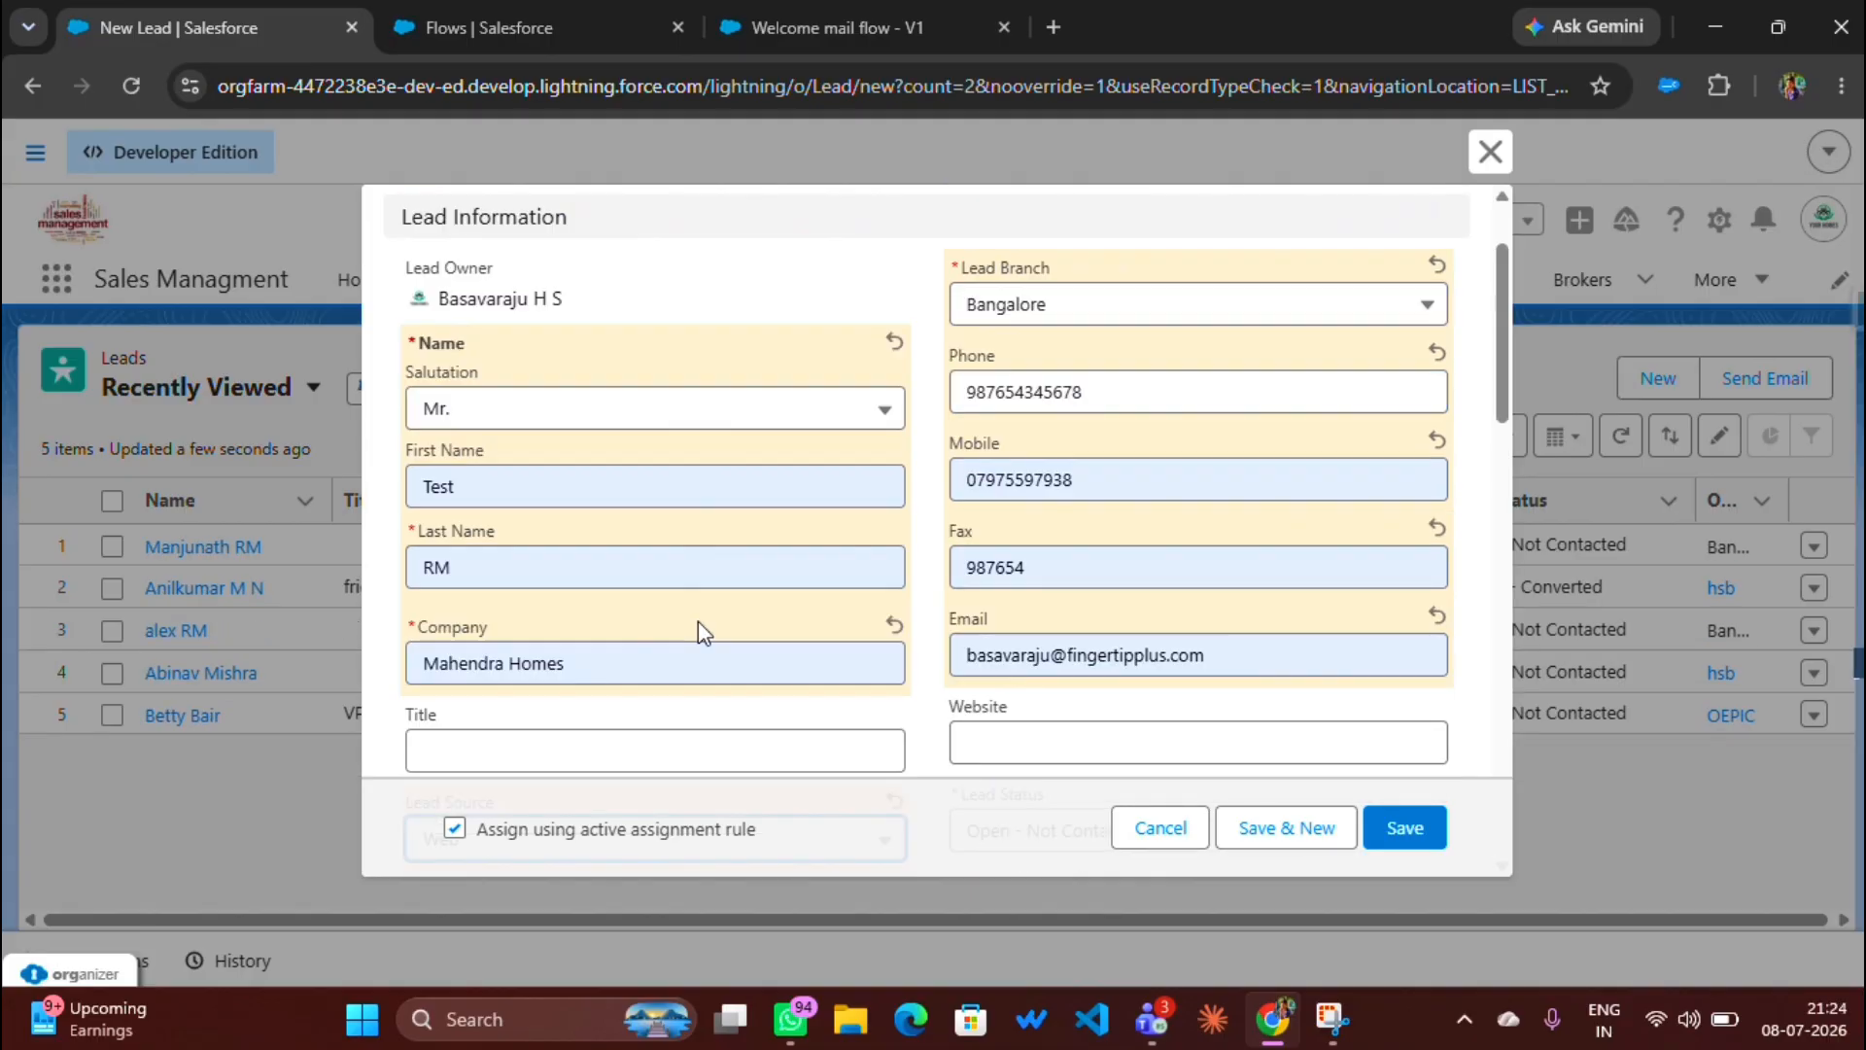
{"action": "left_click", "coordinate": [1399, 831]}
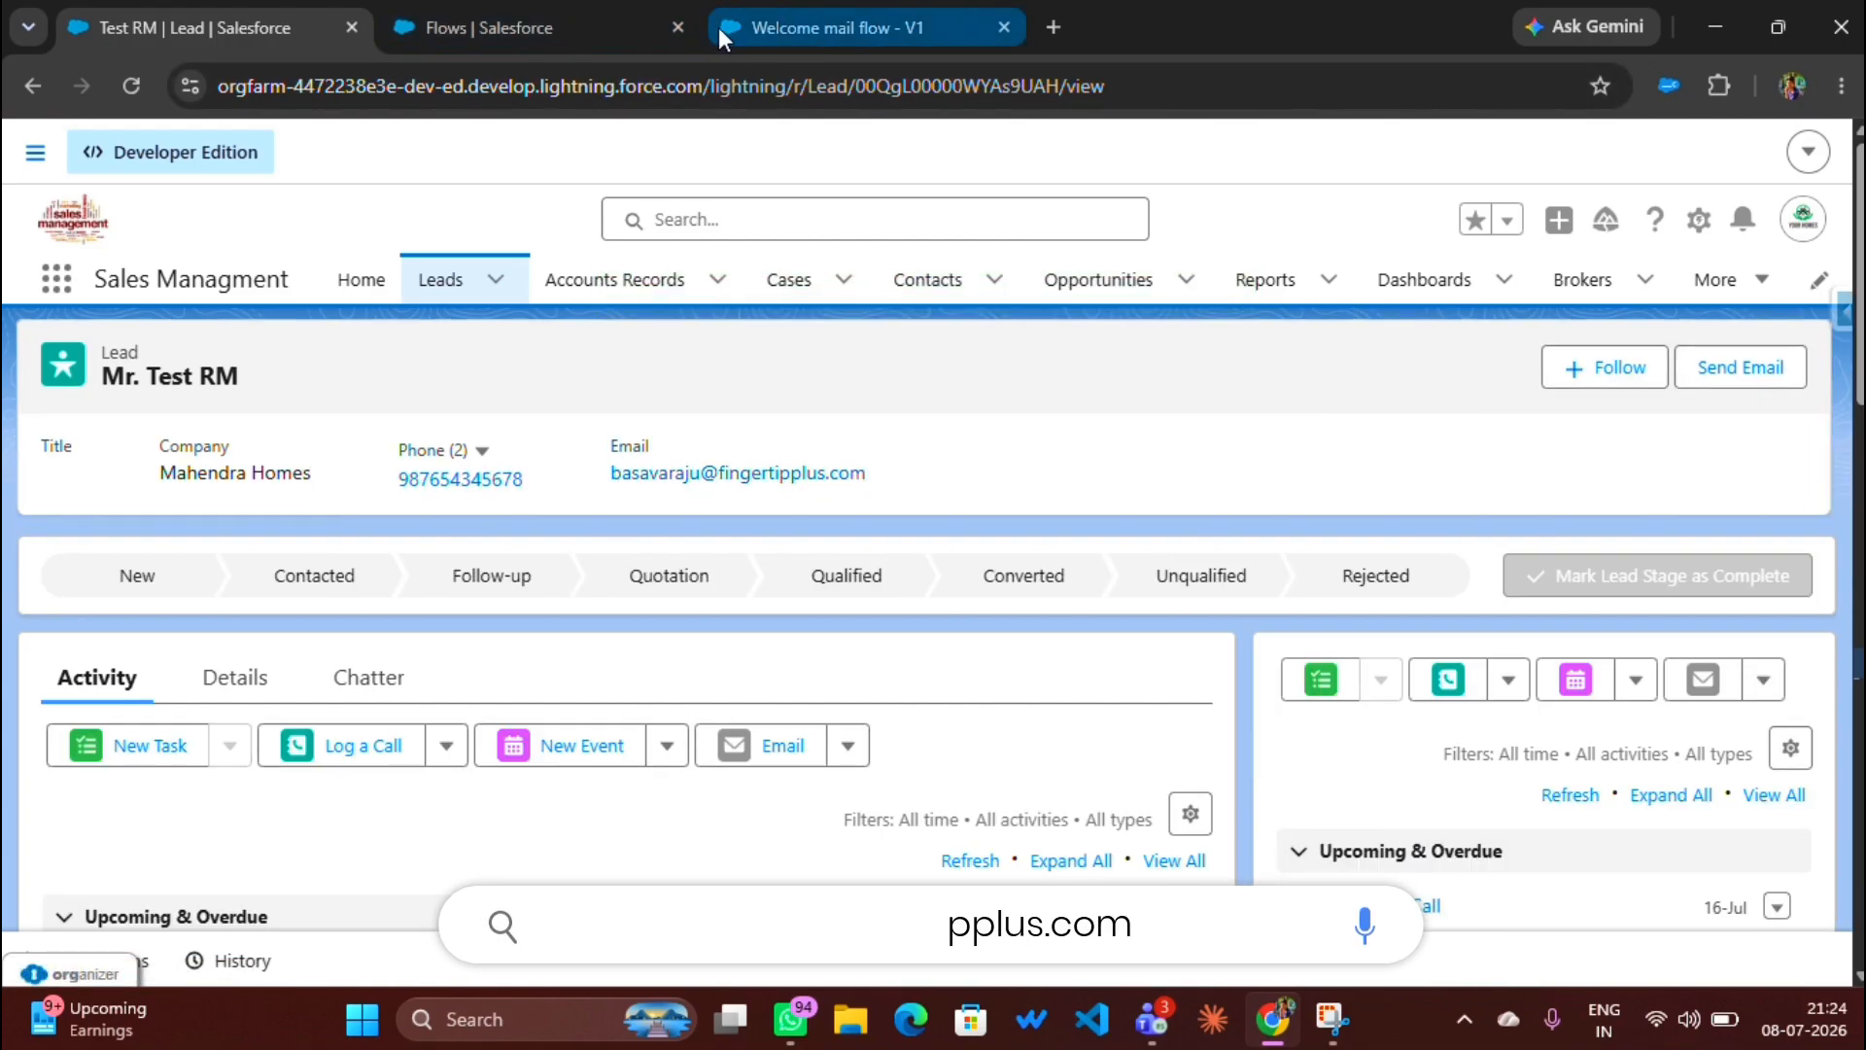
Step: Close the Flows setup tab and open a fresh browser tab
{"action": "left_click", "coordinate": [562, 16]}
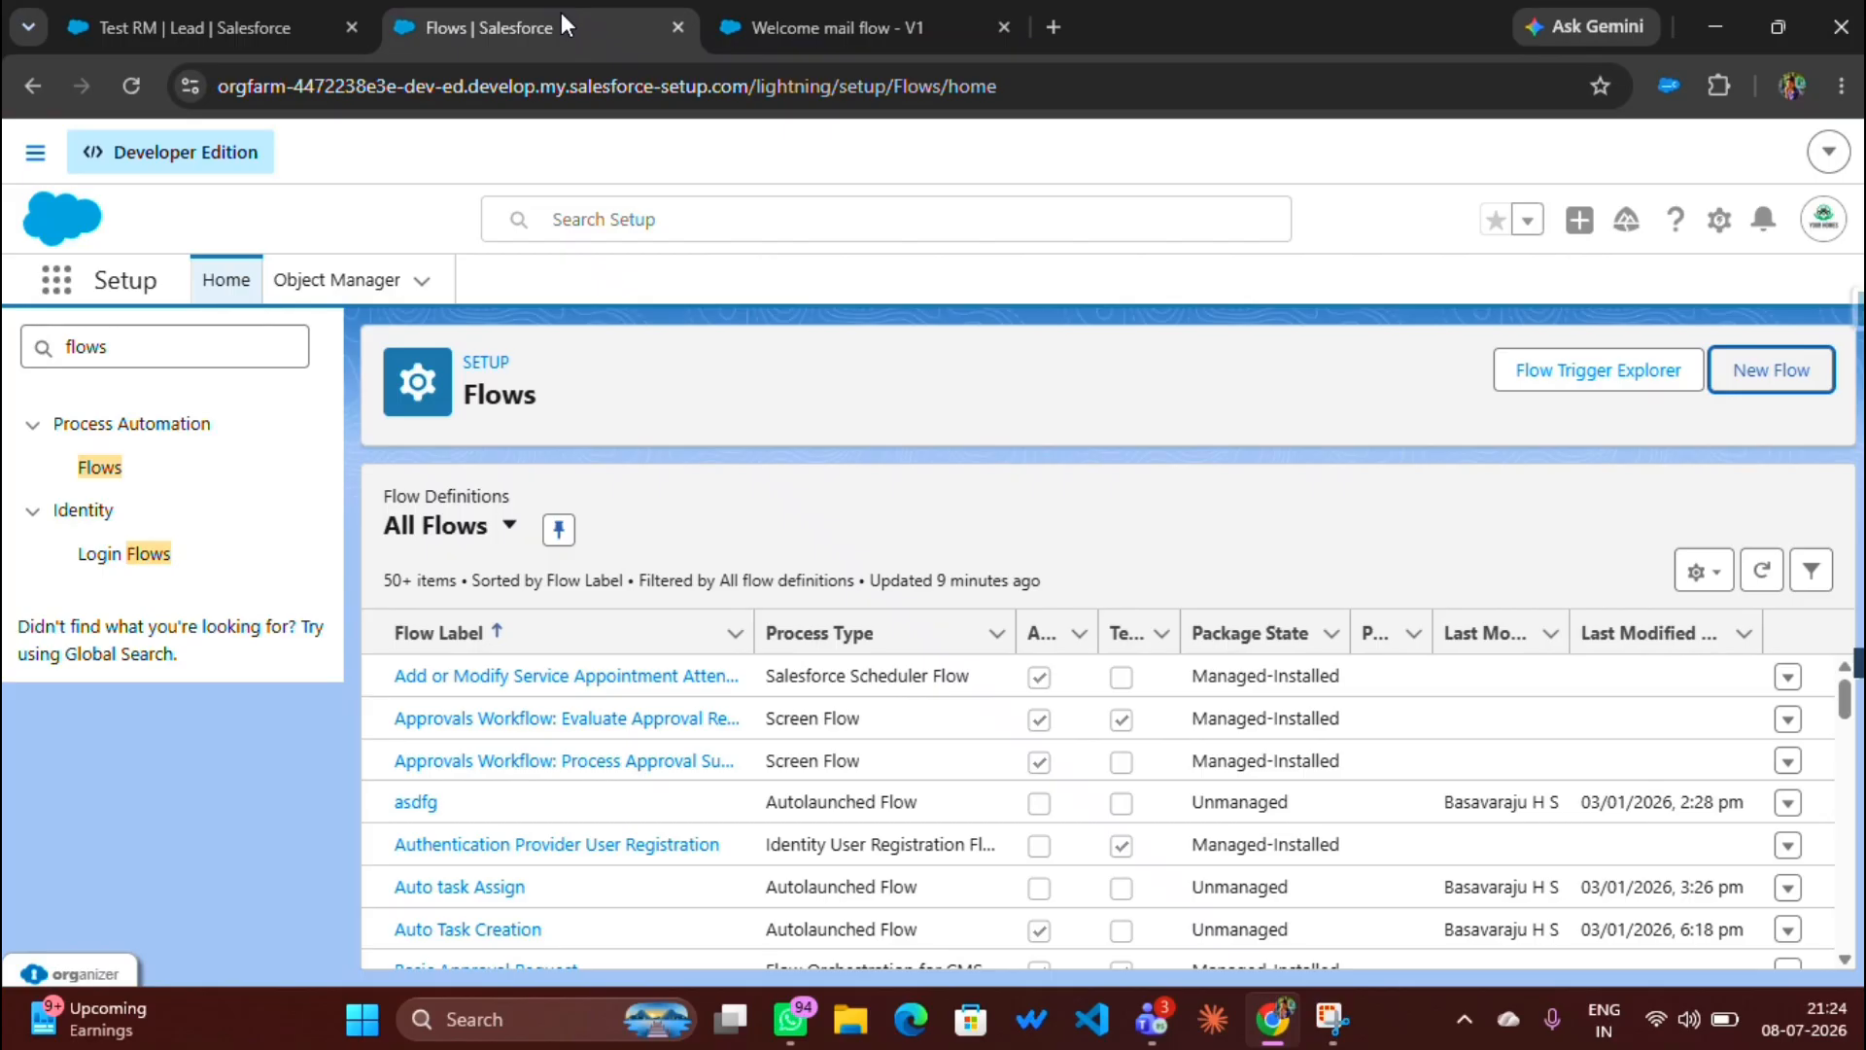
{"action": "left_click", "coordinate": [680, 28]}
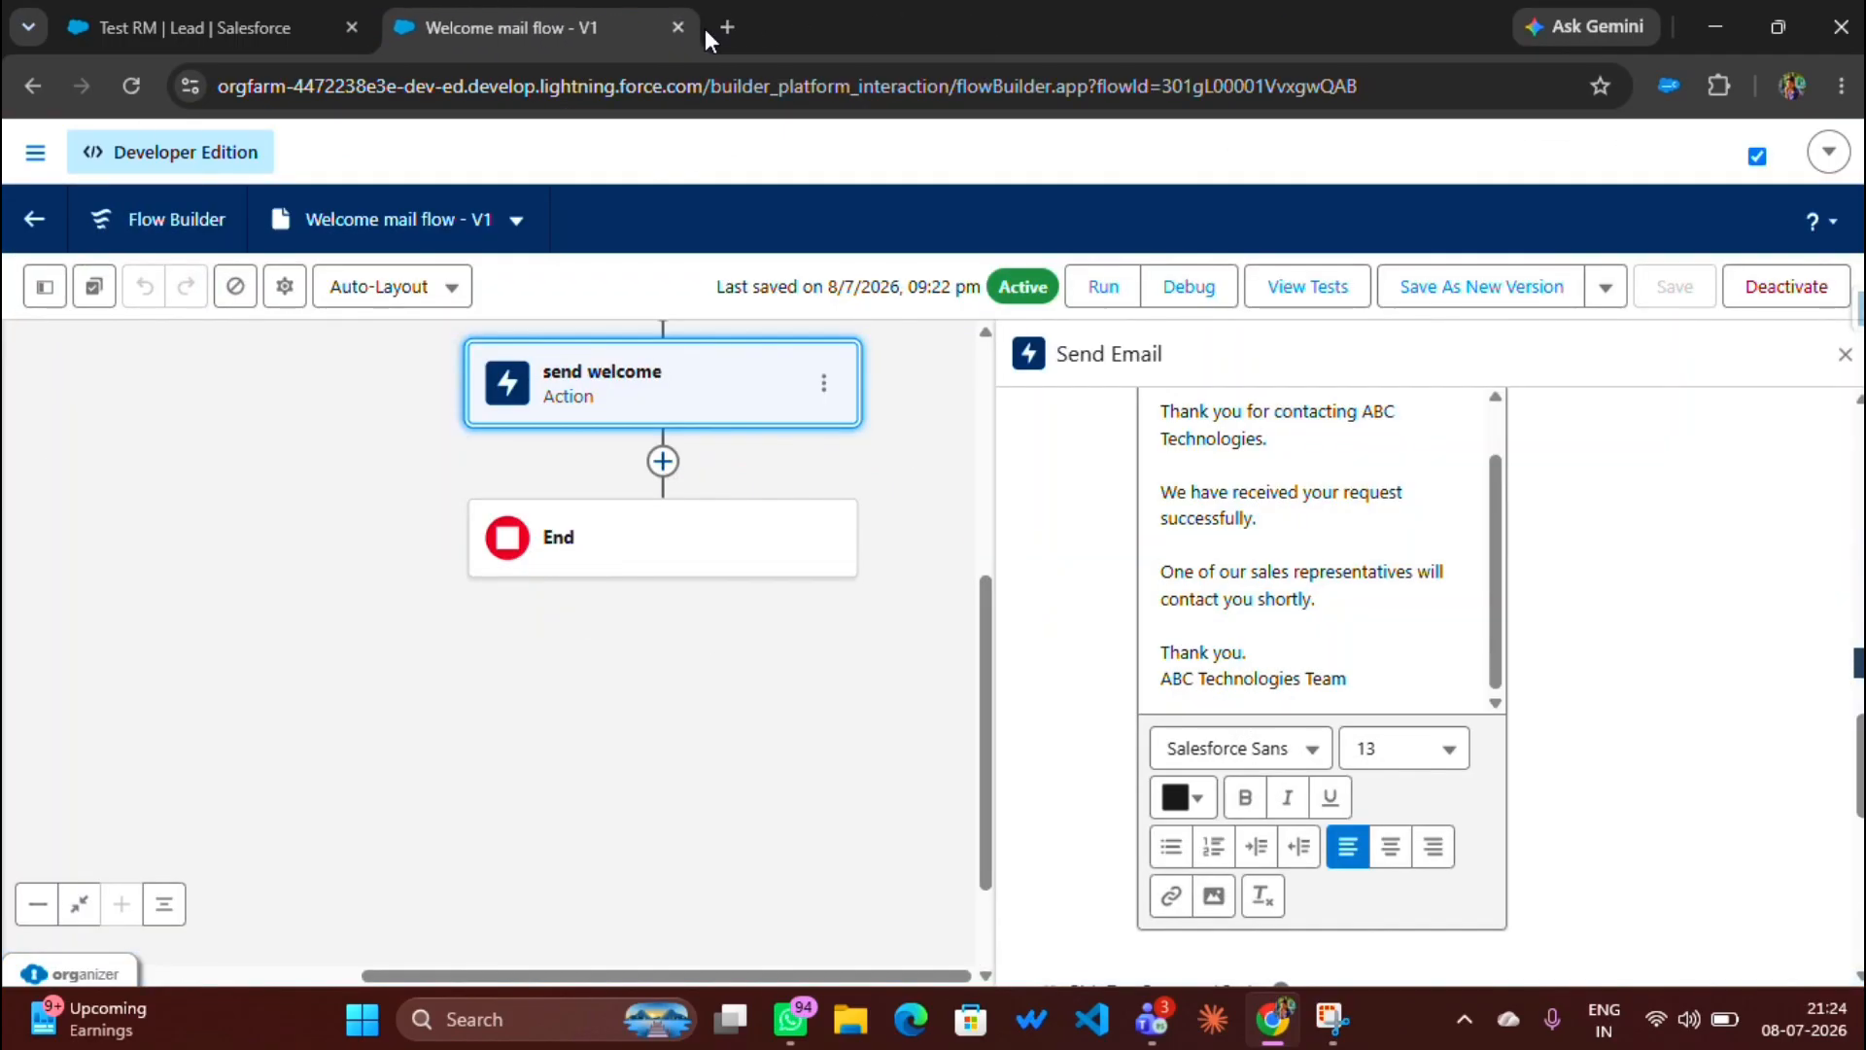
{"action": "left_click", "coordinate": [725, 28]}
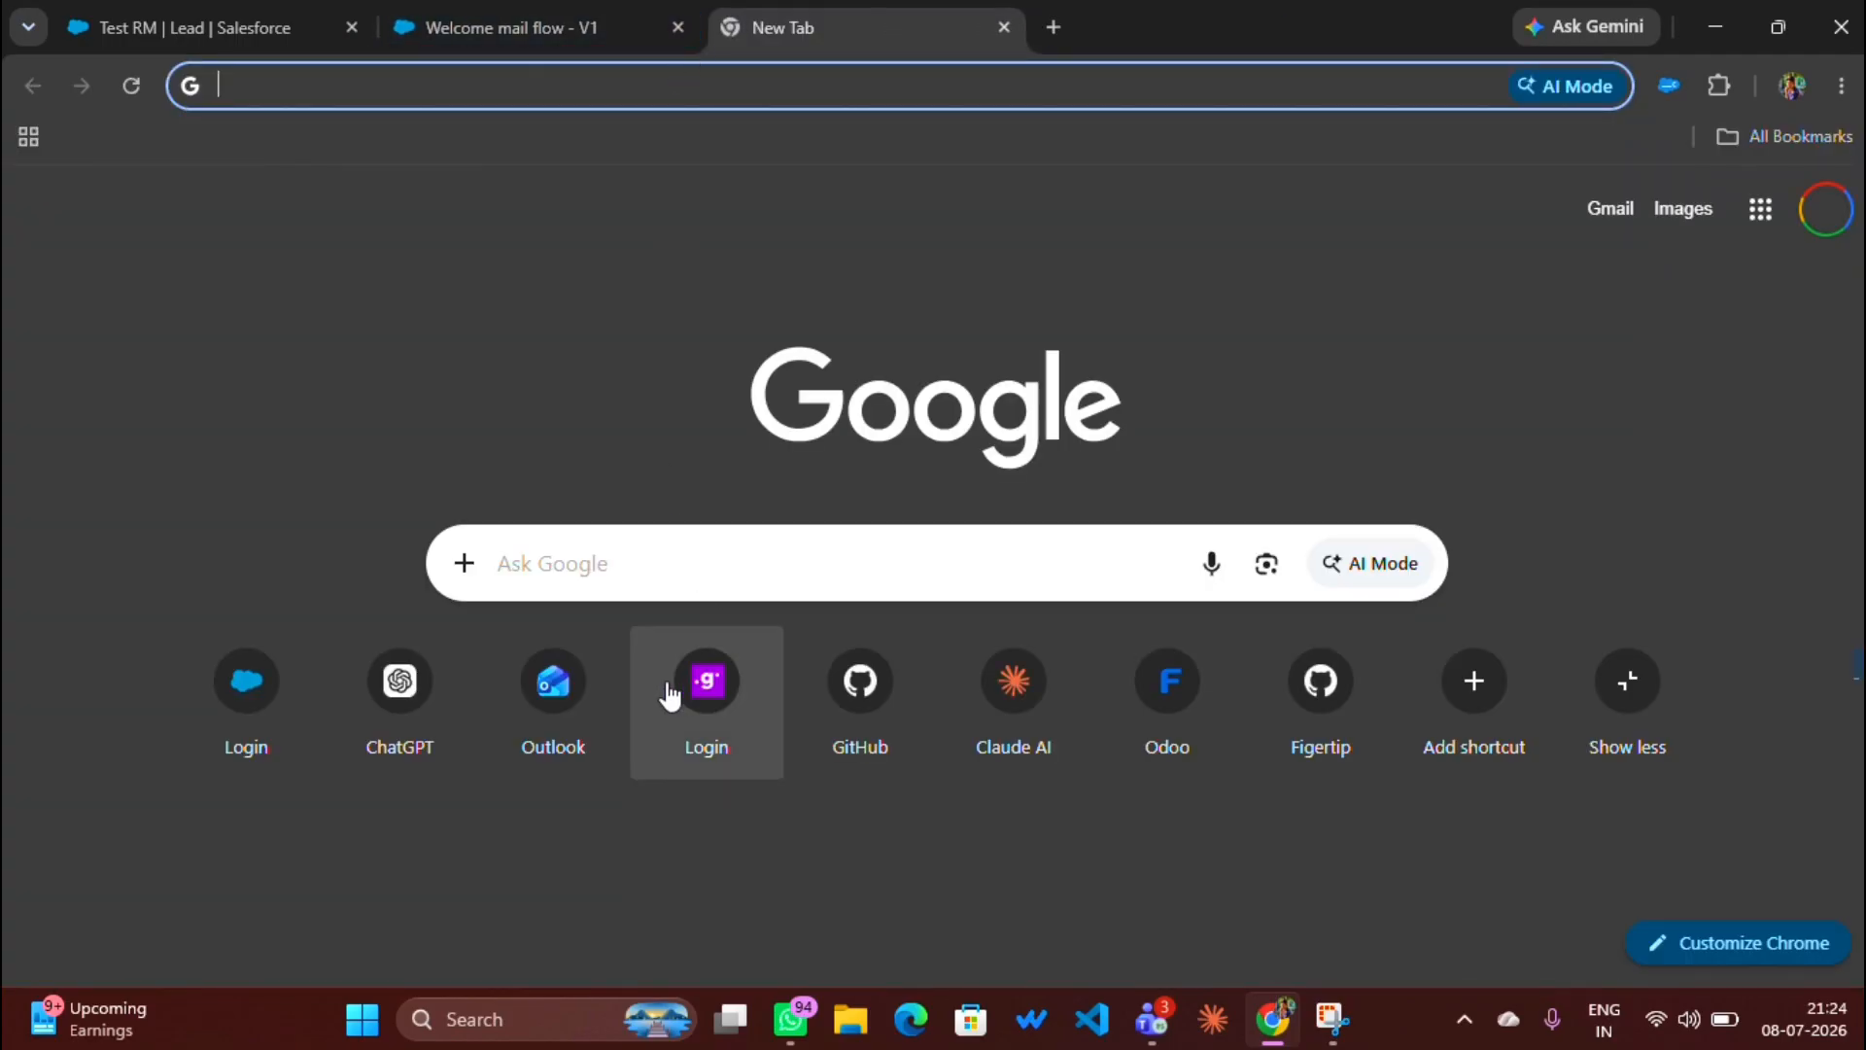
Step: Open Outlook and read the sales team's 'welcome to salesforce crm' email
{"action": "left_click", "coordinate": [549, 669]}
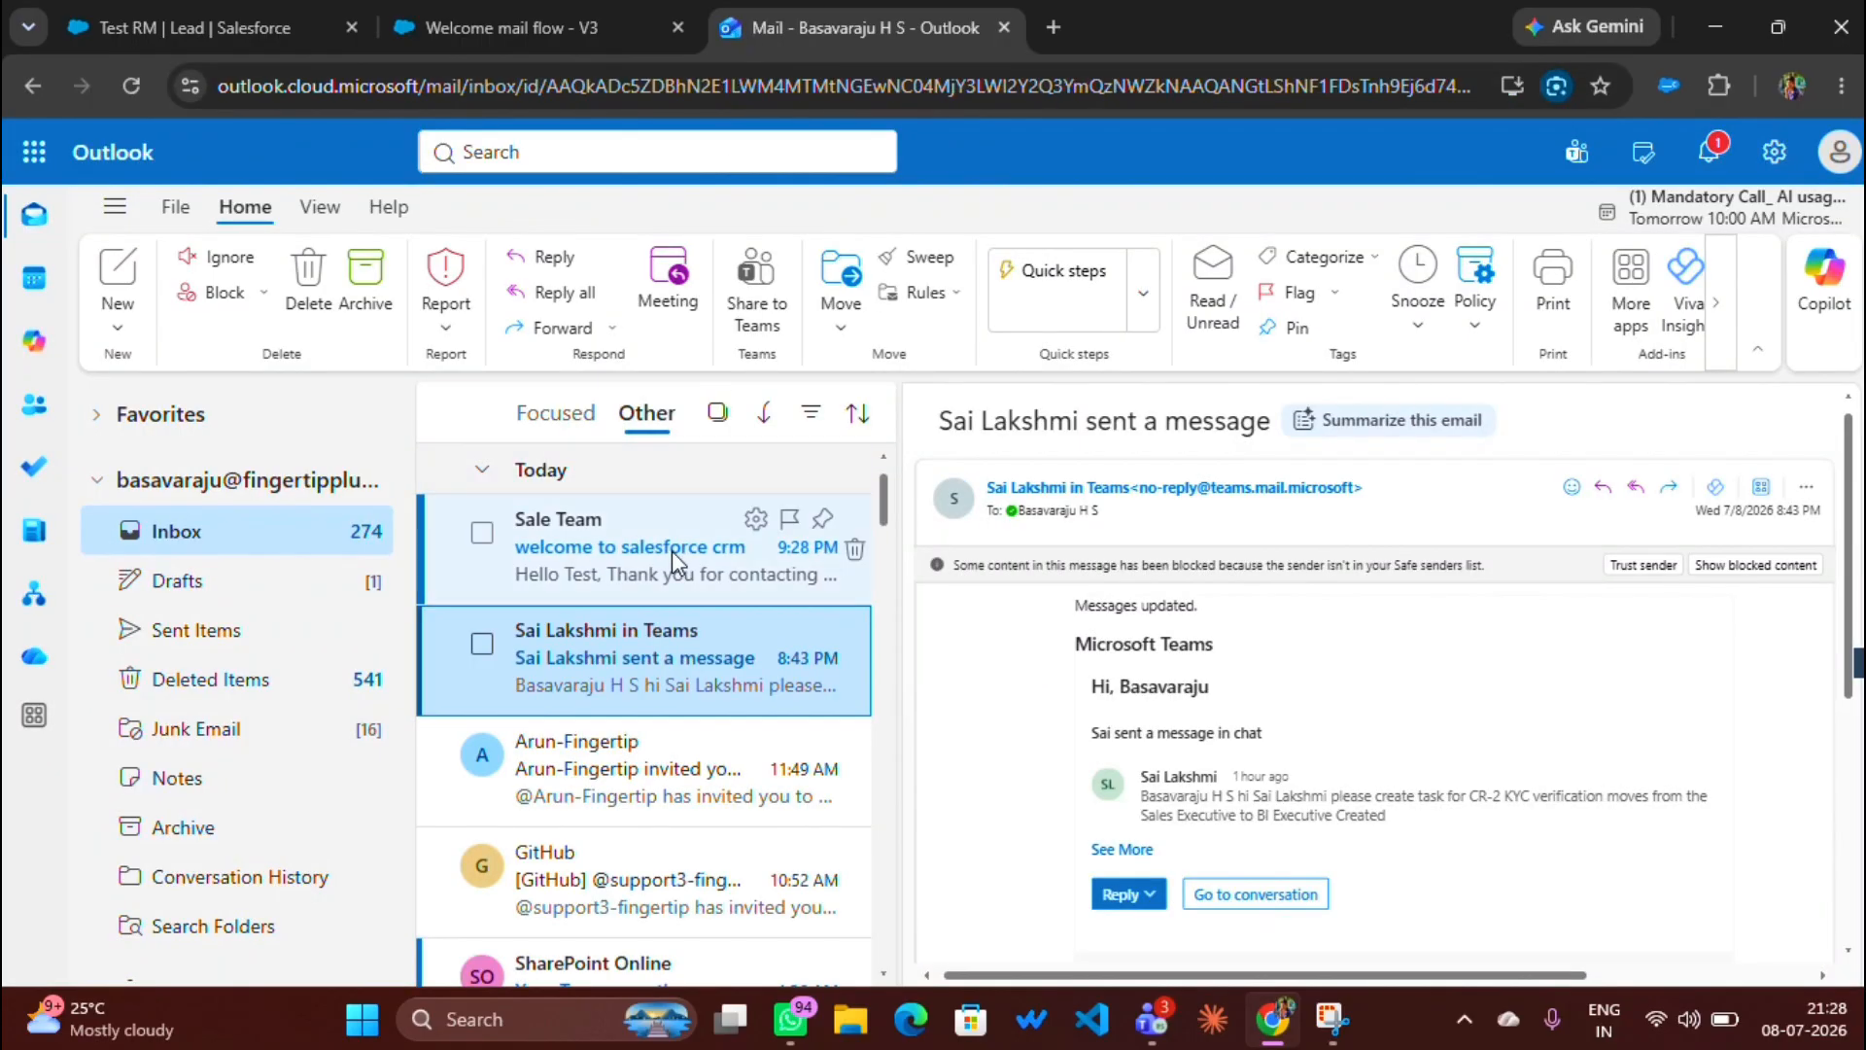
{"action": "left_click", "coordinate": [673, 550]}
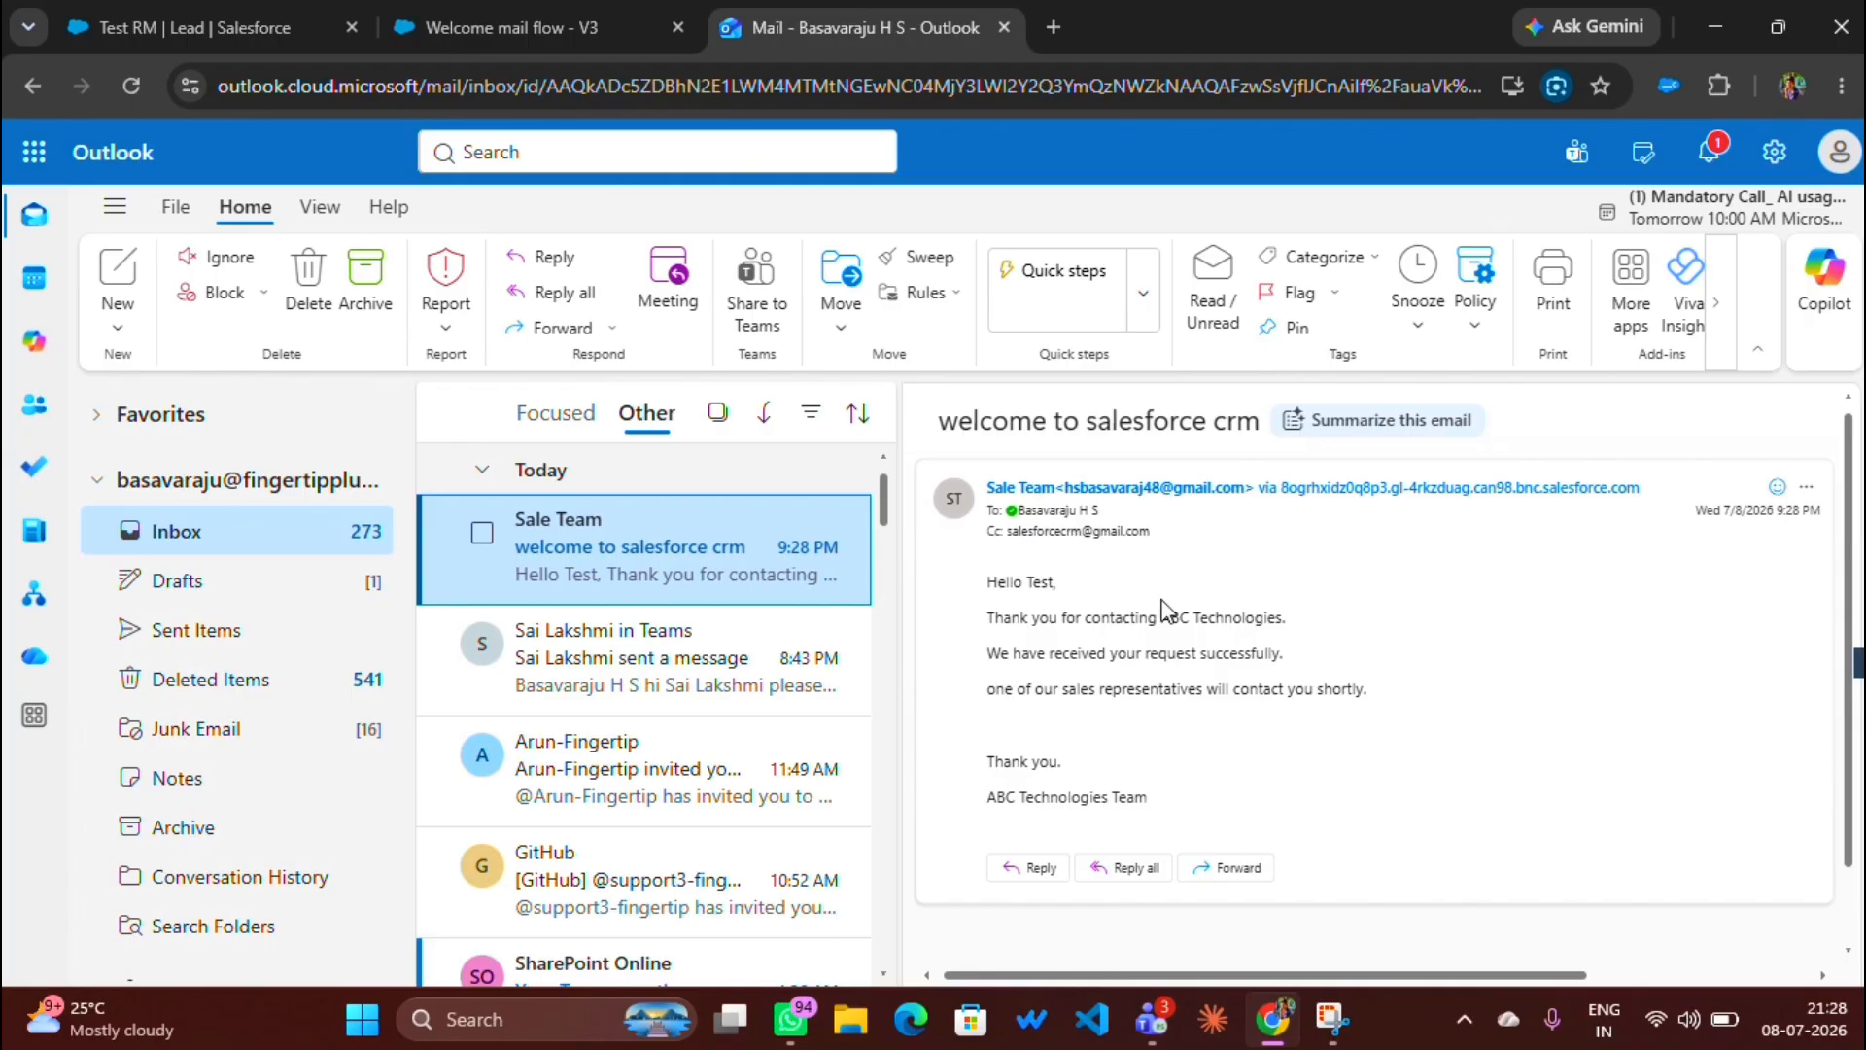
{"action": "mouse_move", "coordinate": [1015, 496]}
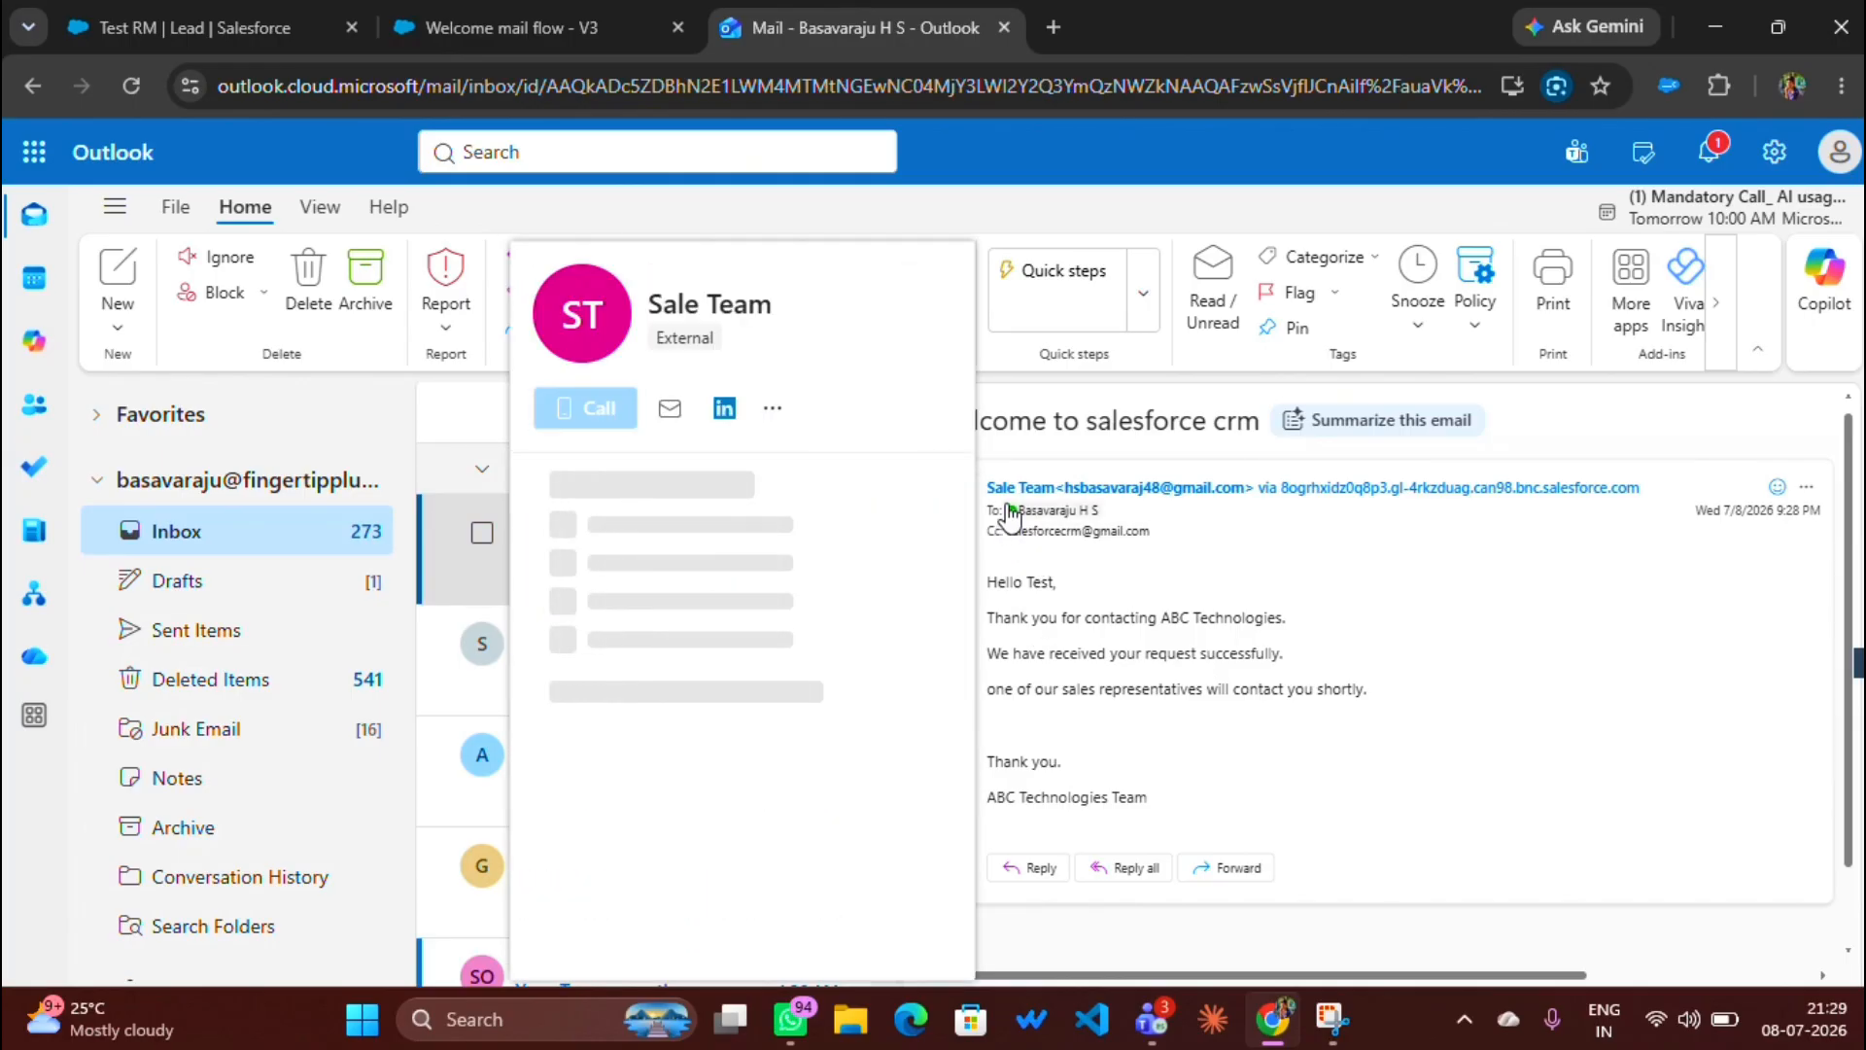